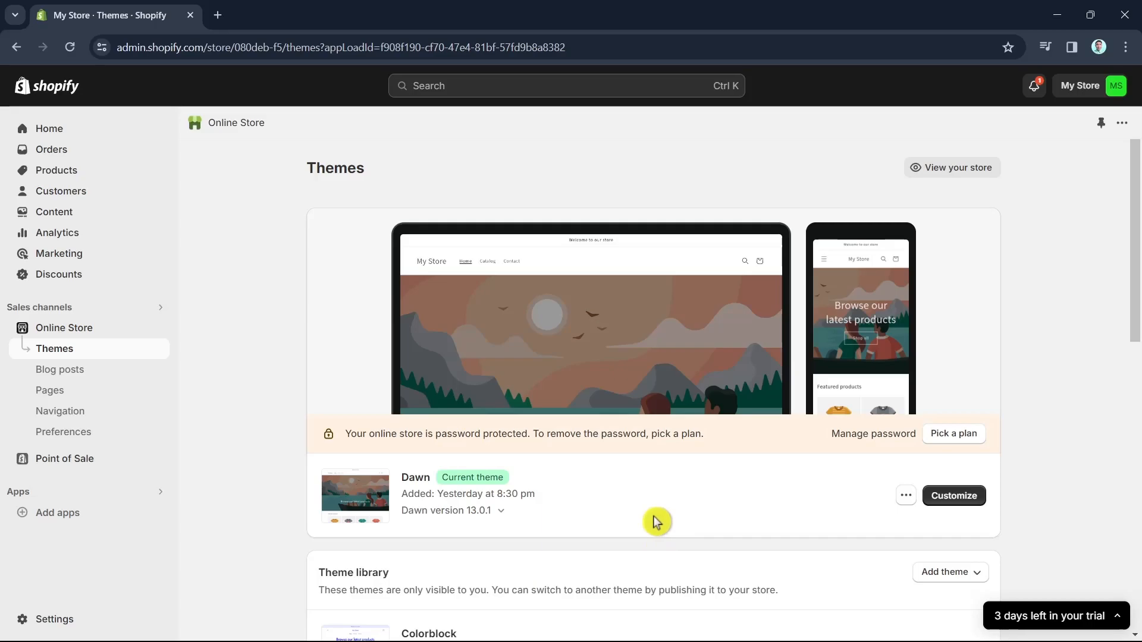
Check the update status of the current Dawn theme through its version details.
scroll(656, 522, "down", 4)
scroll(642, 466, "up", 5)
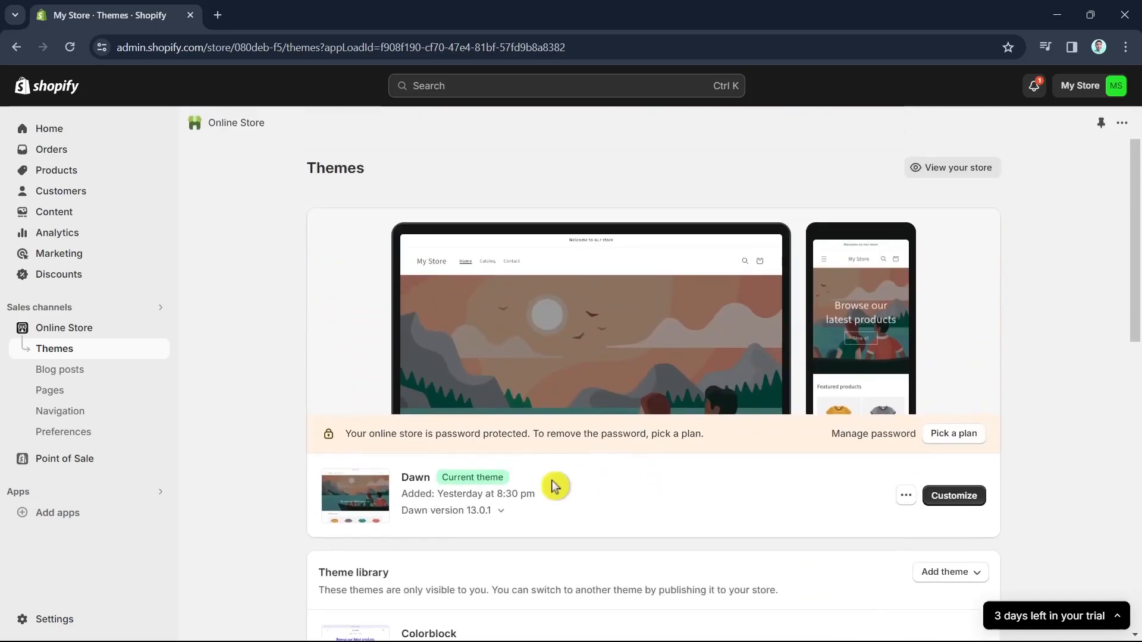
left_click(498, 512)
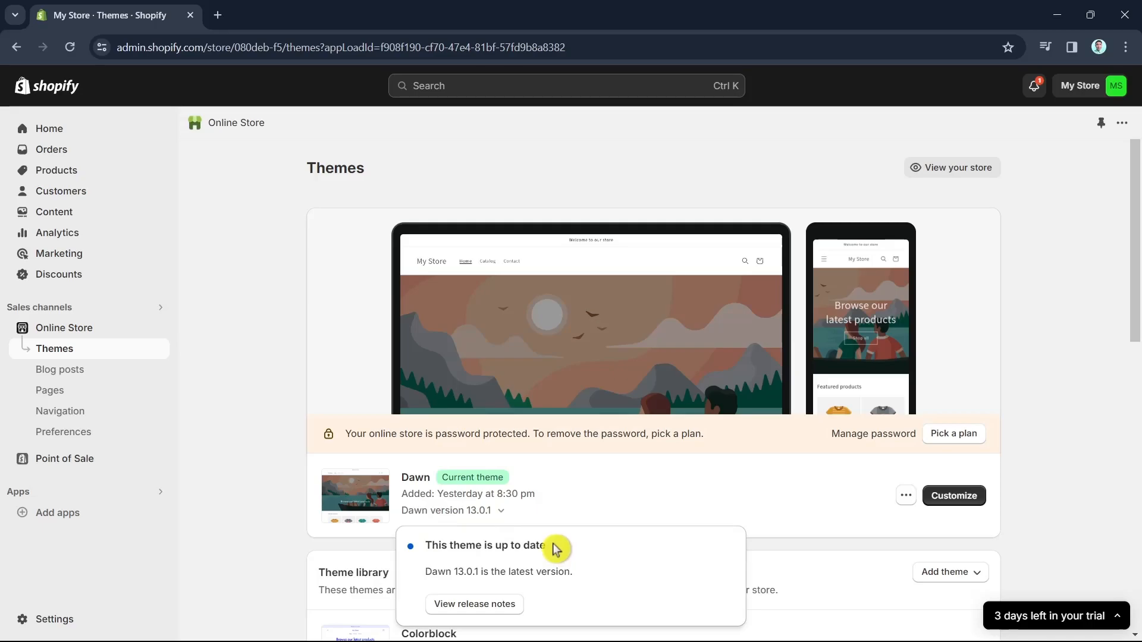
scroll(799, 491, "down", 2)
scroll(803, 493, "up", 2)
left_click(802, 503)
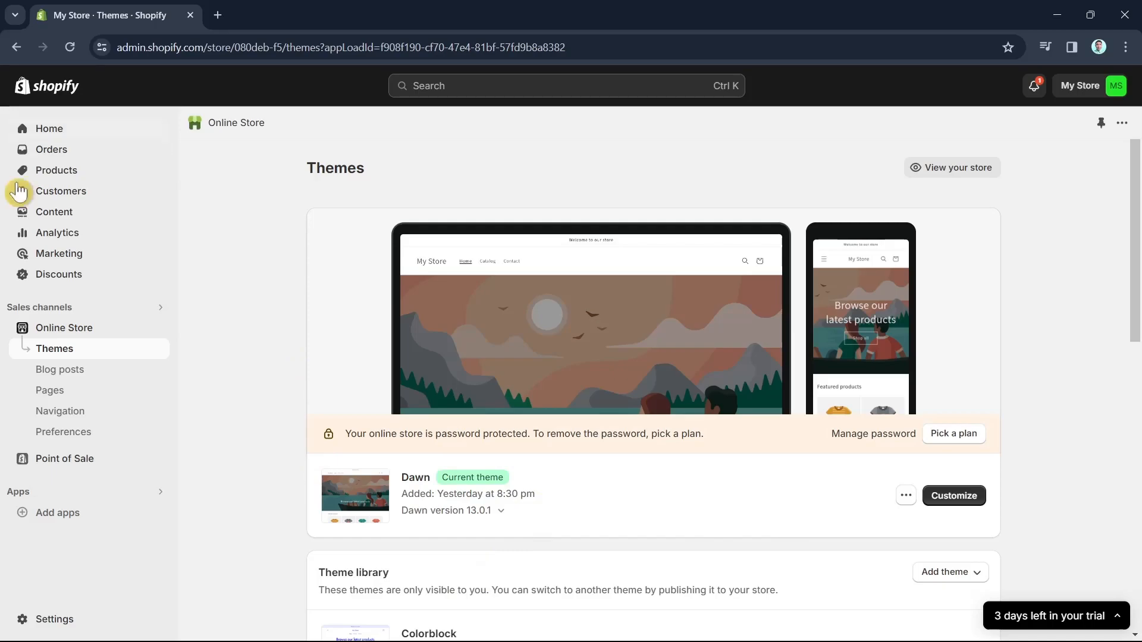
Open the Shopify App Store from the store's suggested apps.
left_click(90, 518)
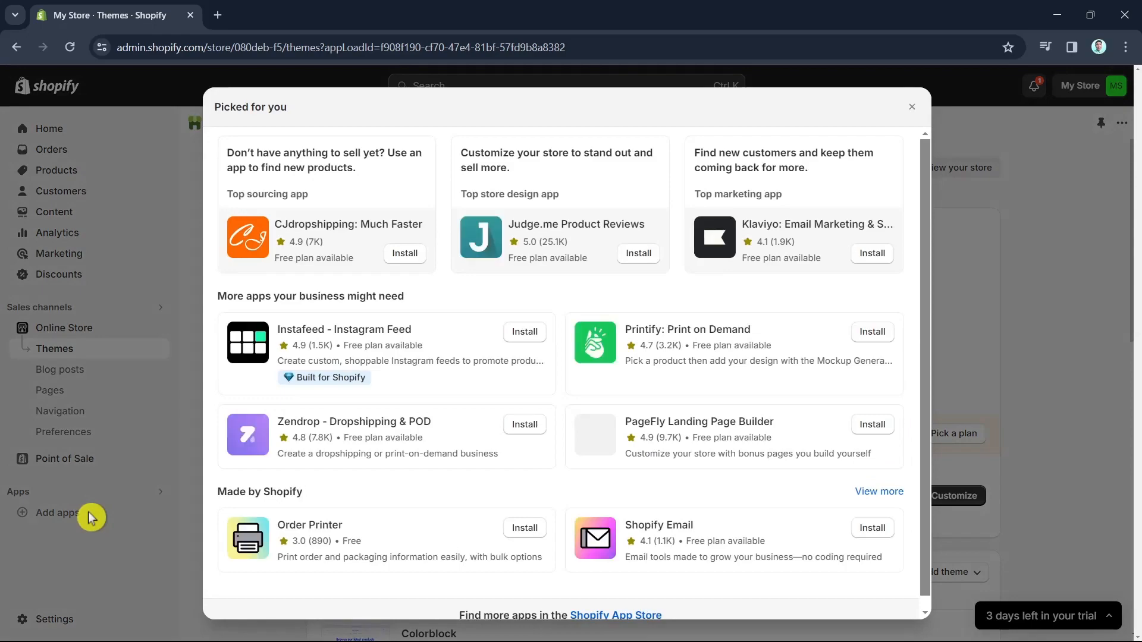
left_click(634, 616)
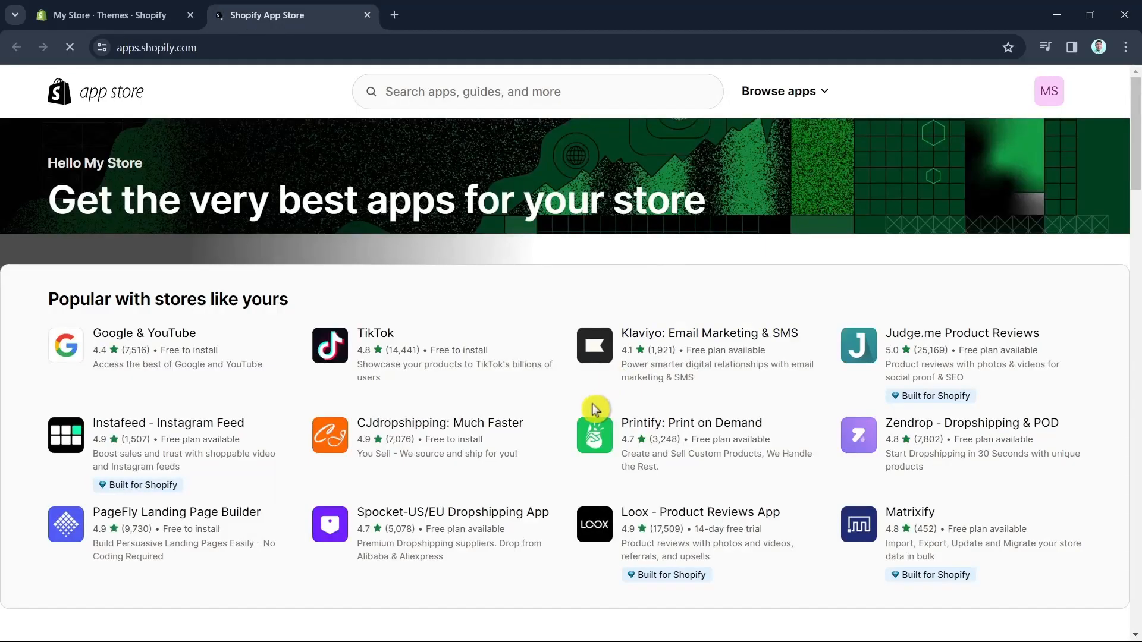
scroll(631, 407, "down", 5)
scroll(632, 407, "up", 5)
Search the app store for "Search and discovery".
left_click(531, 90)
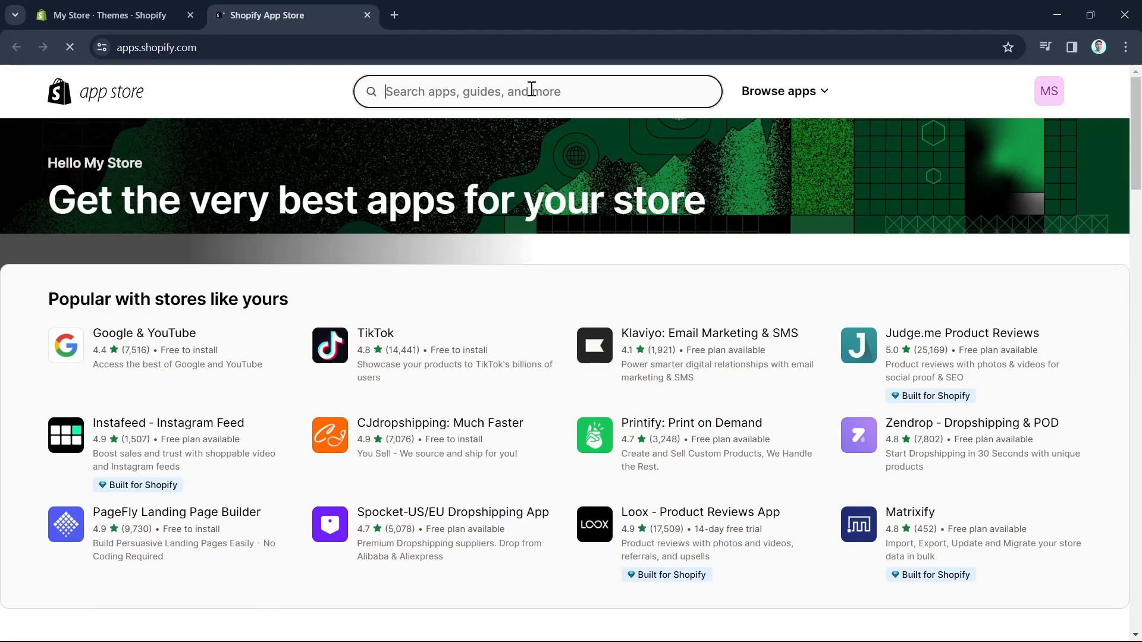
type("Searc")
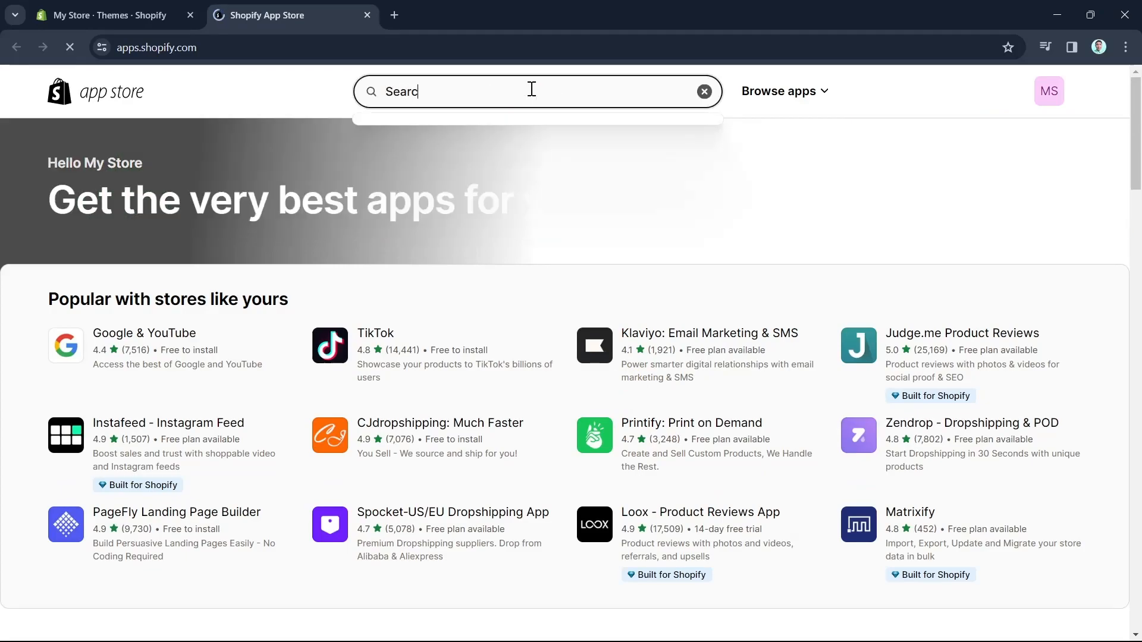
type("h and s=d")
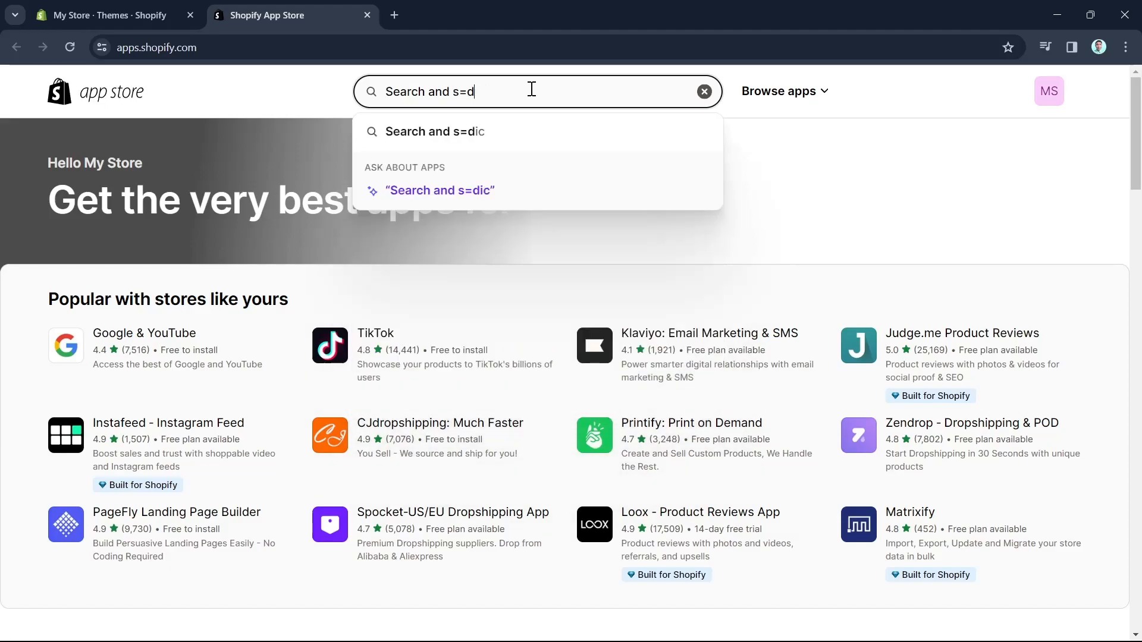
type("ic iscovery")
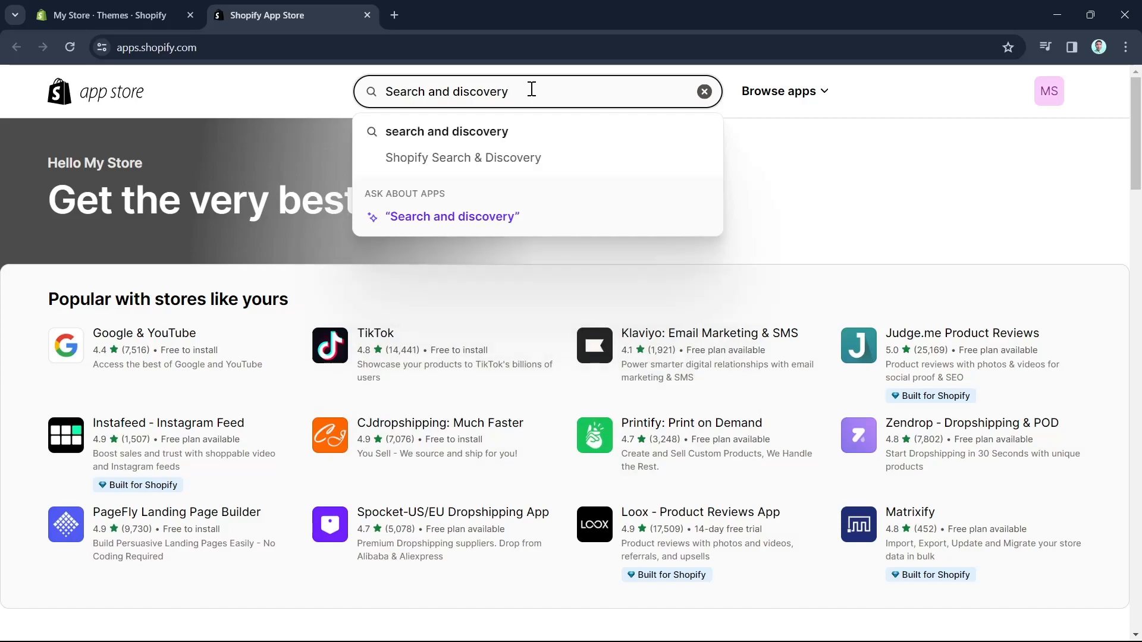
left_click(532, 92)
key("Return")
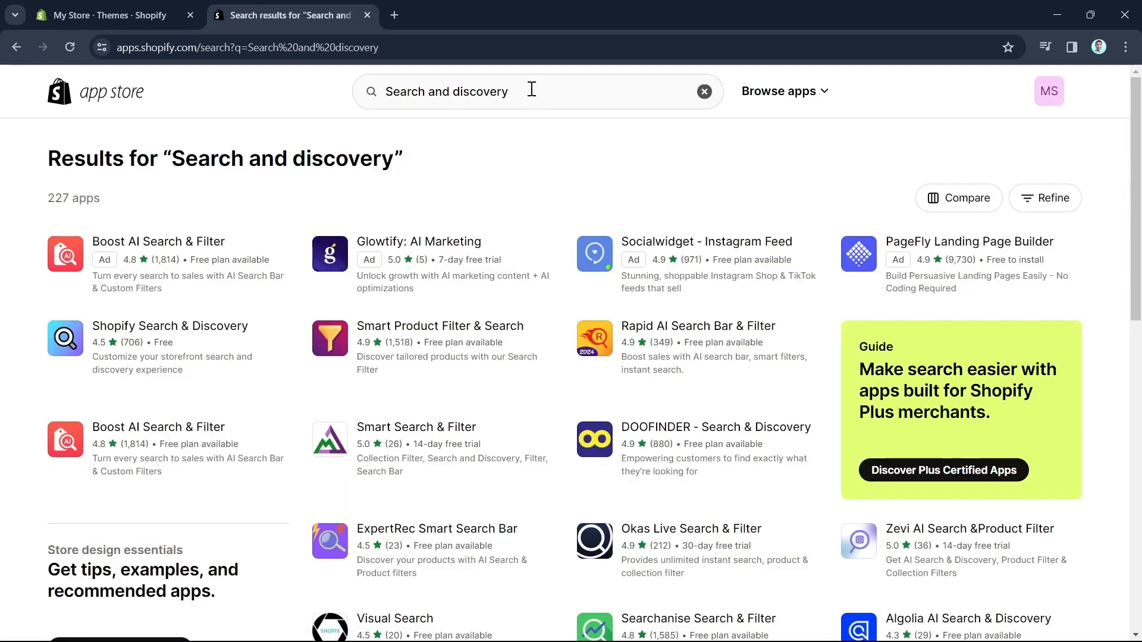
Open the Shopify Search & Discovery listing and install the app.
left_click(163, 369)
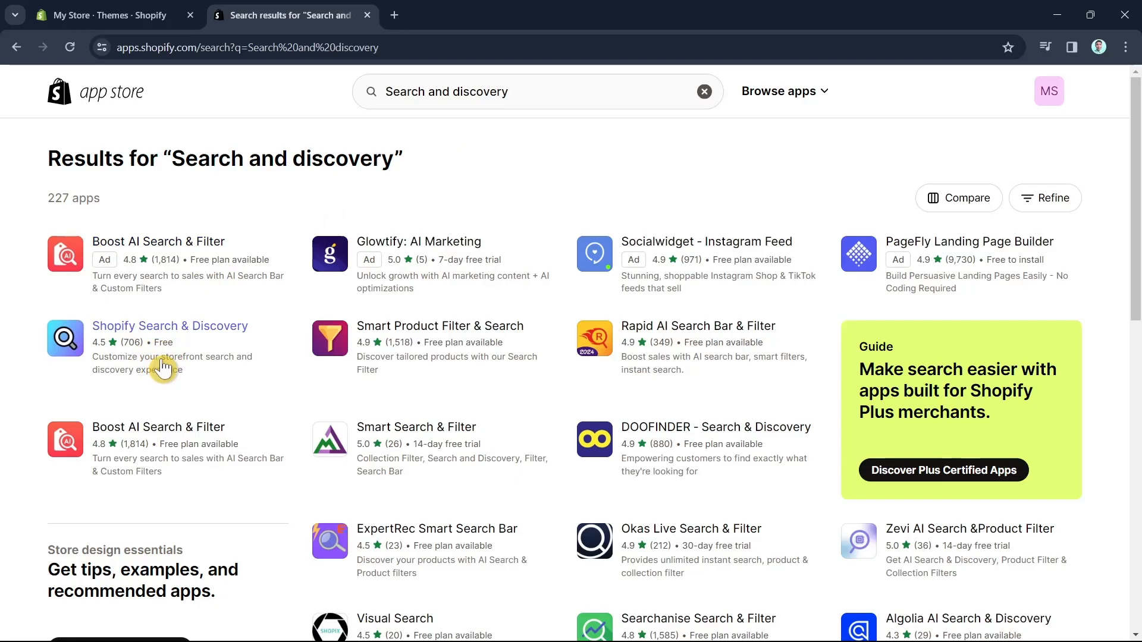
left_click(199, 332)
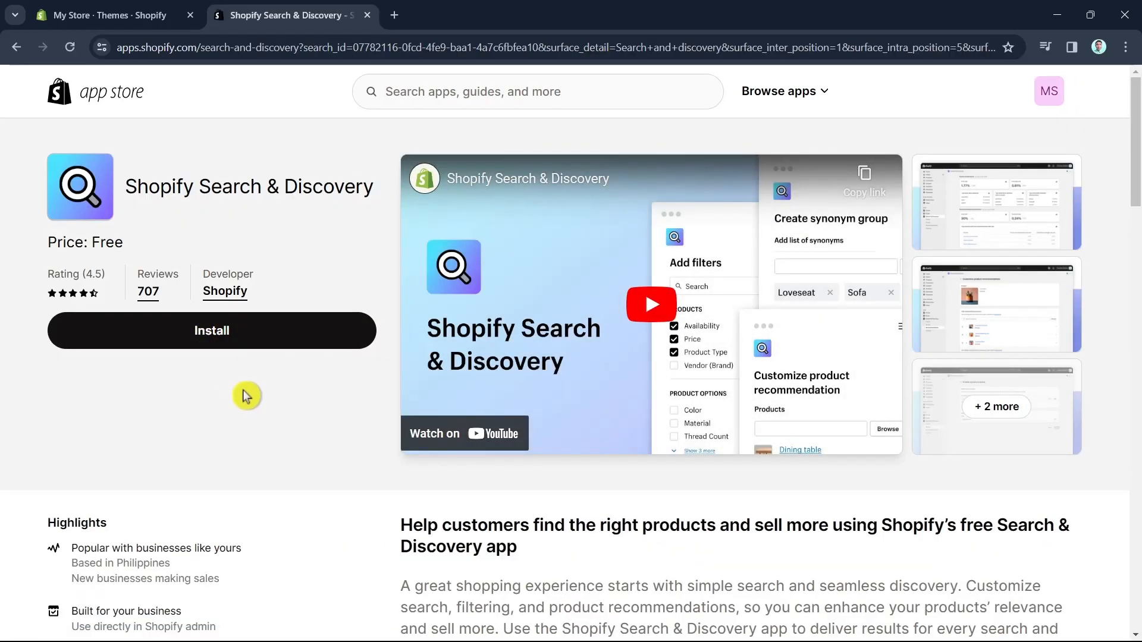
left_click(233, 350)
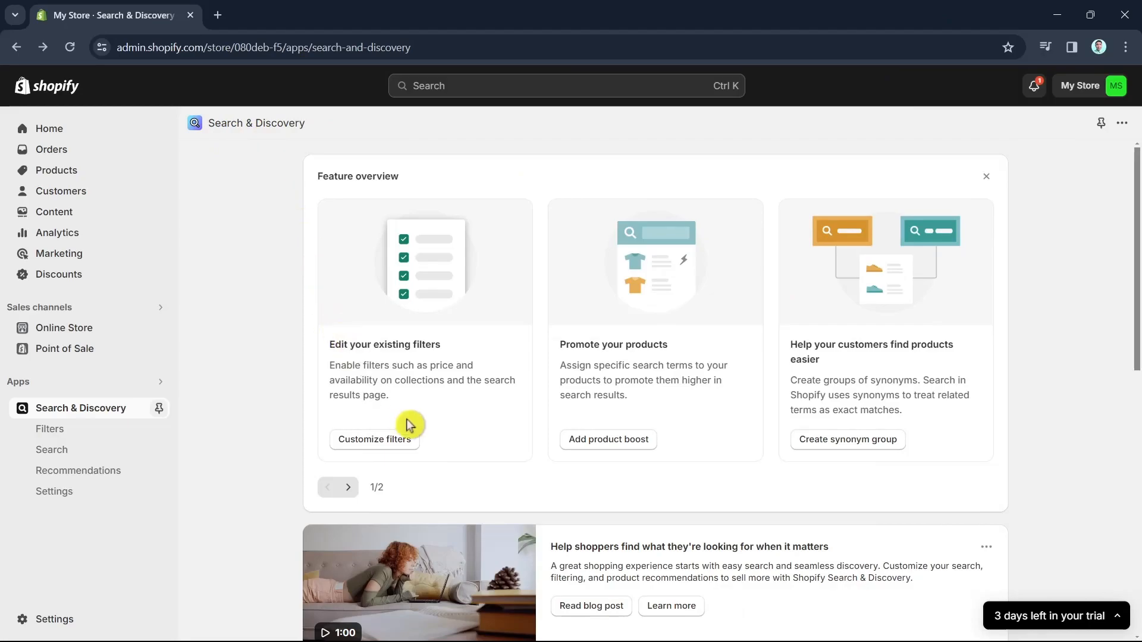
Start a new storefront filter with the product option Color as its source.
left_click(395, 440)
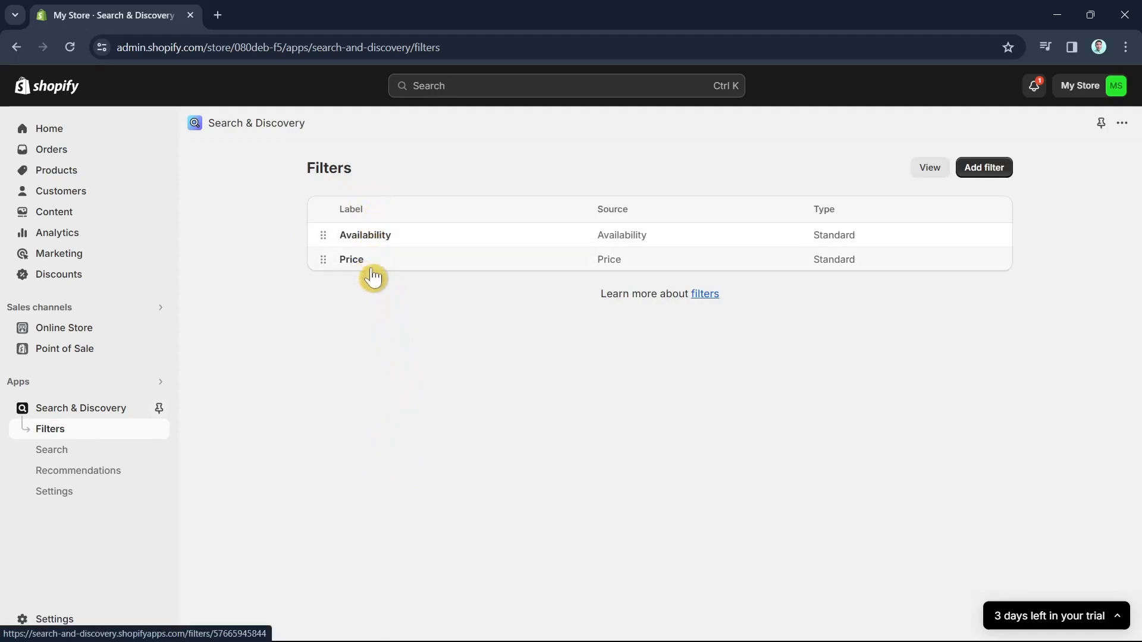
left_click(997, 176)
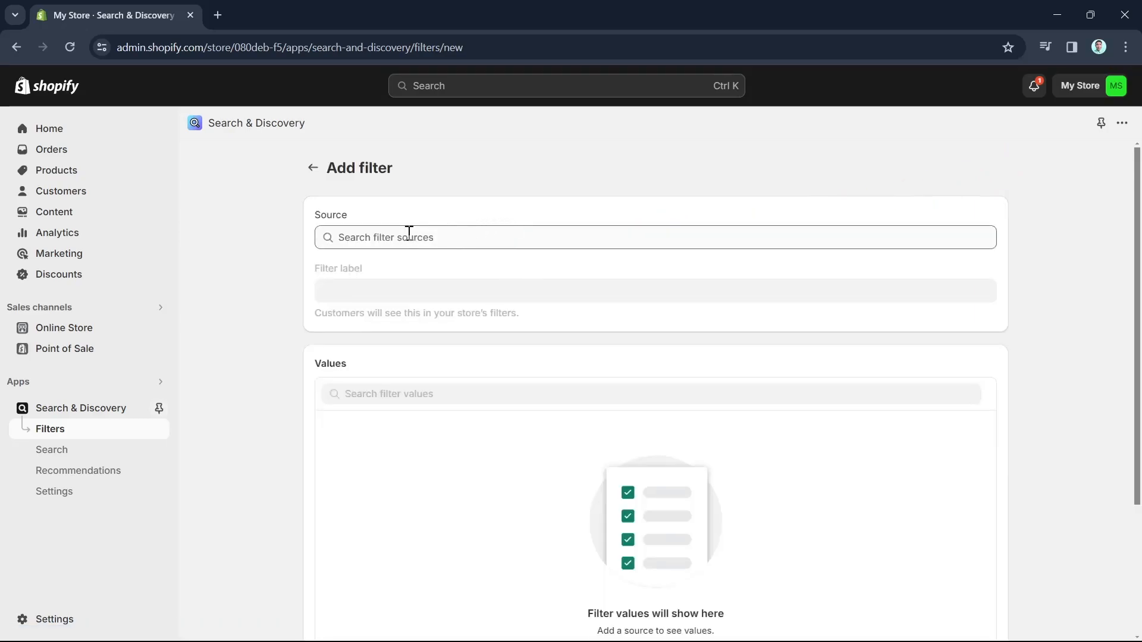
left_click(442, 236)
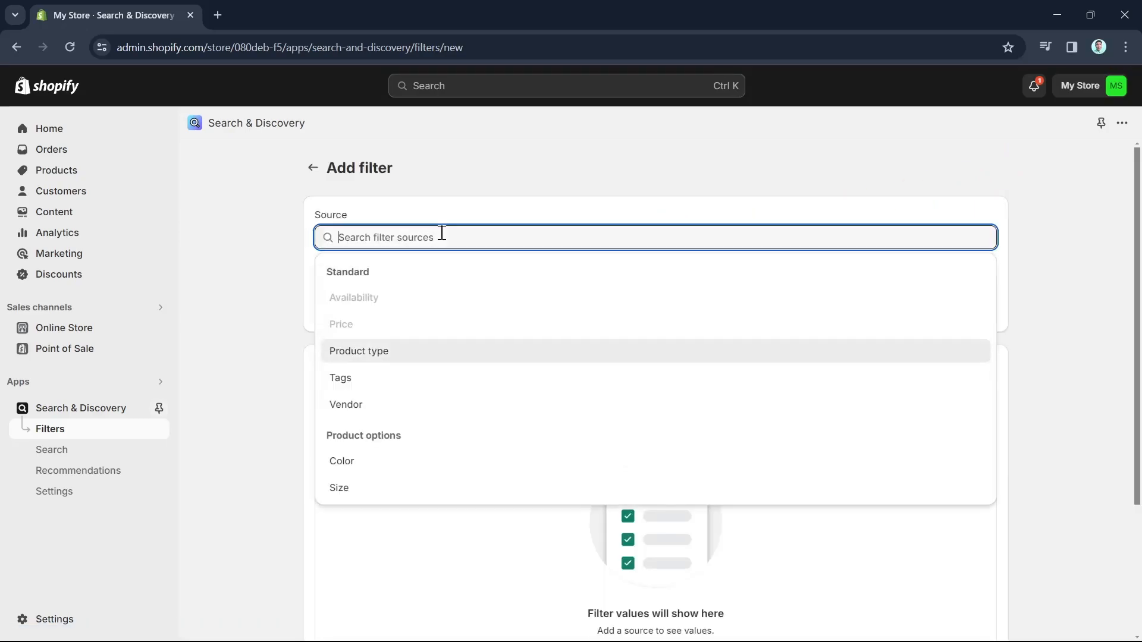
left_click(357, 467)
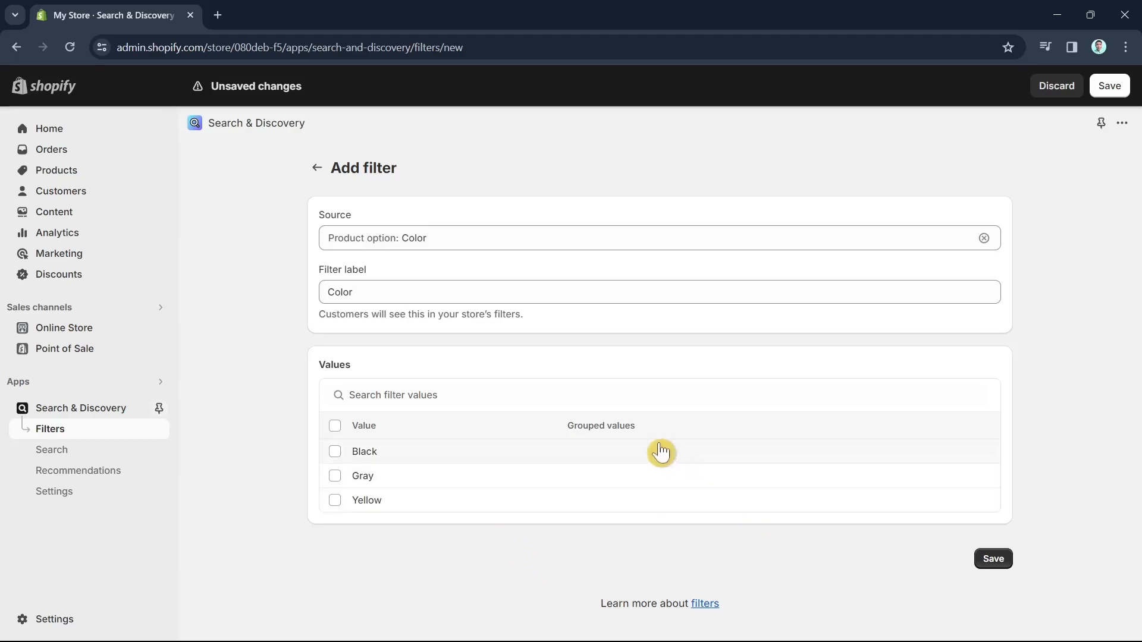
left_click(340, 430)
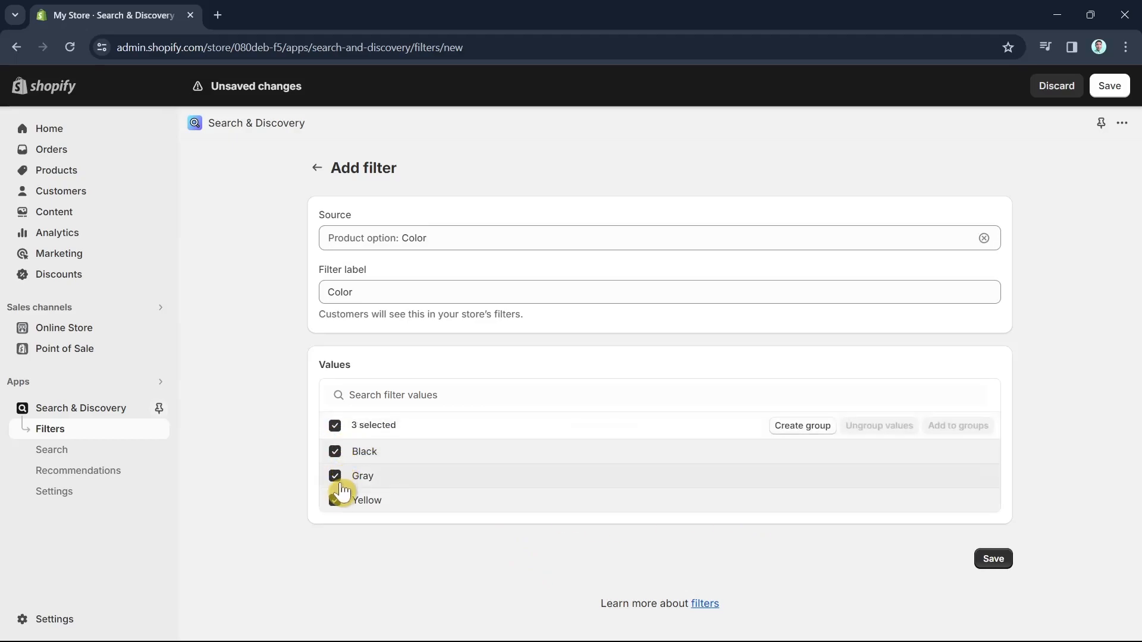
left_click(334, 500)
left_click(334, 476)
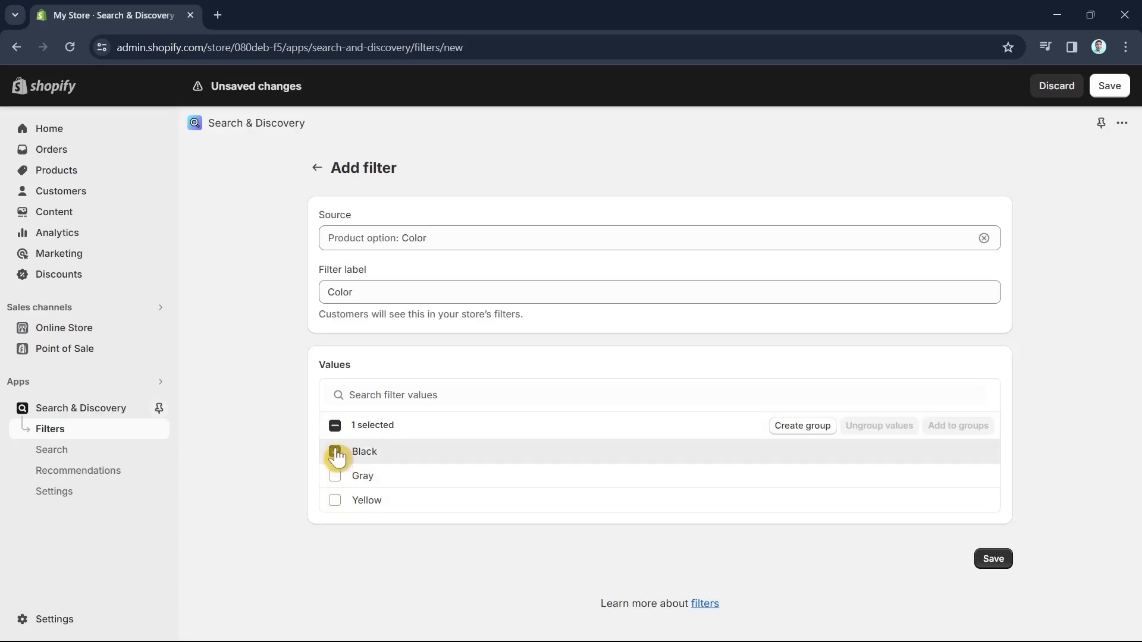
left_click(335, 475)
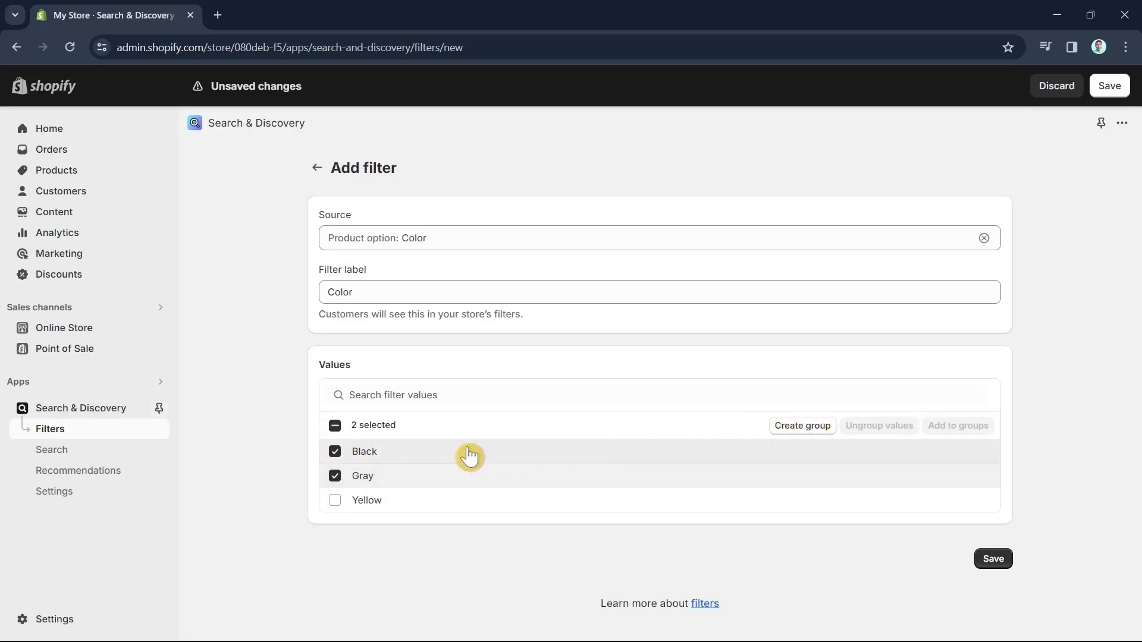
left_click(335, 453)
left_click(336, 477)
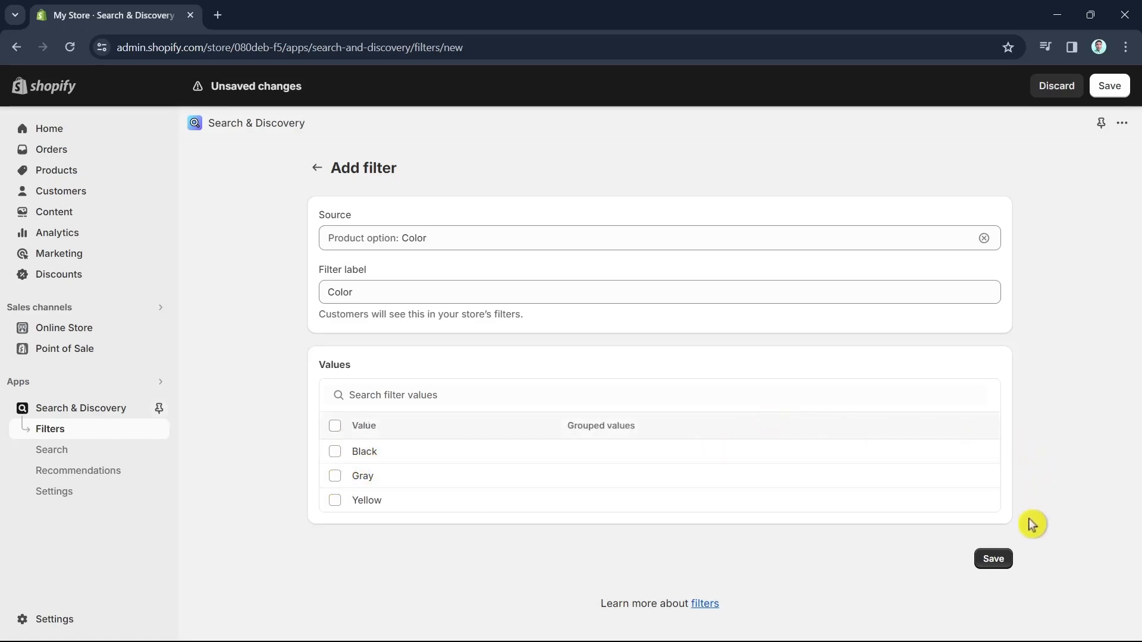
Save the Color filter and return to the filter list.
left_click(992, 562)
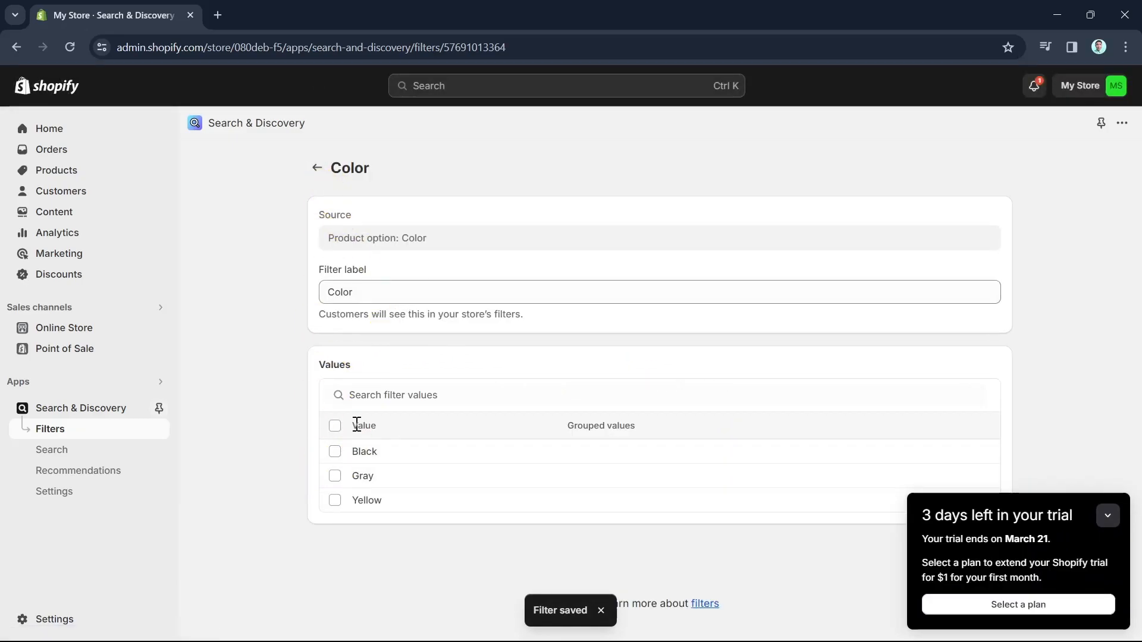
left_click(317, 169)
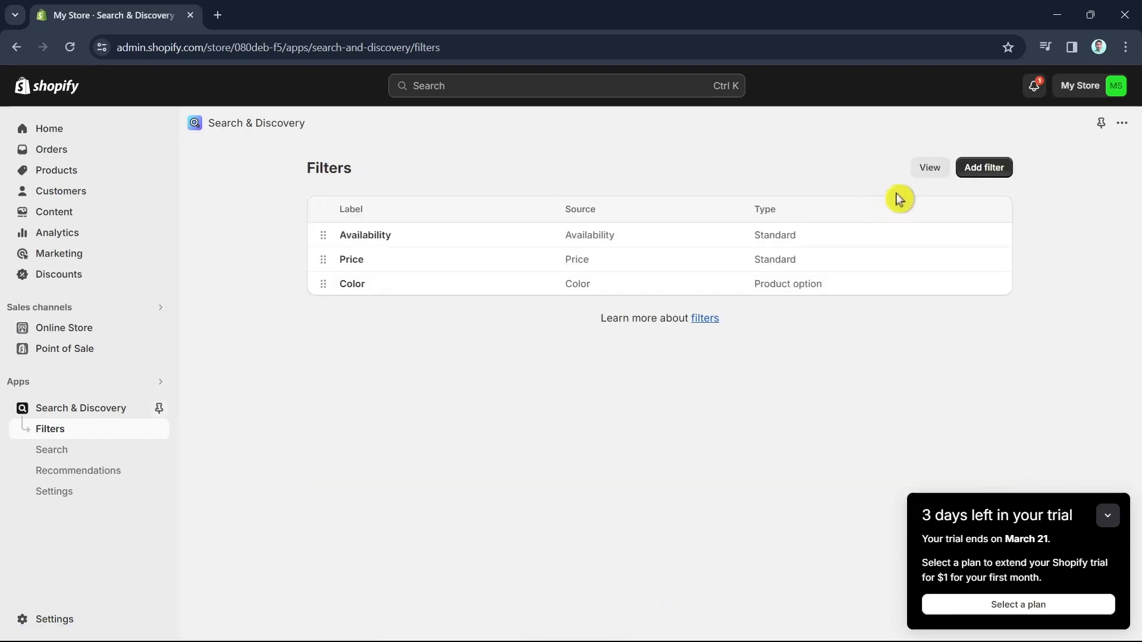
Add and save a filter sourced from the product option Size, and try moving the Color filter to the head of the filter list.
left_click(984, 168)
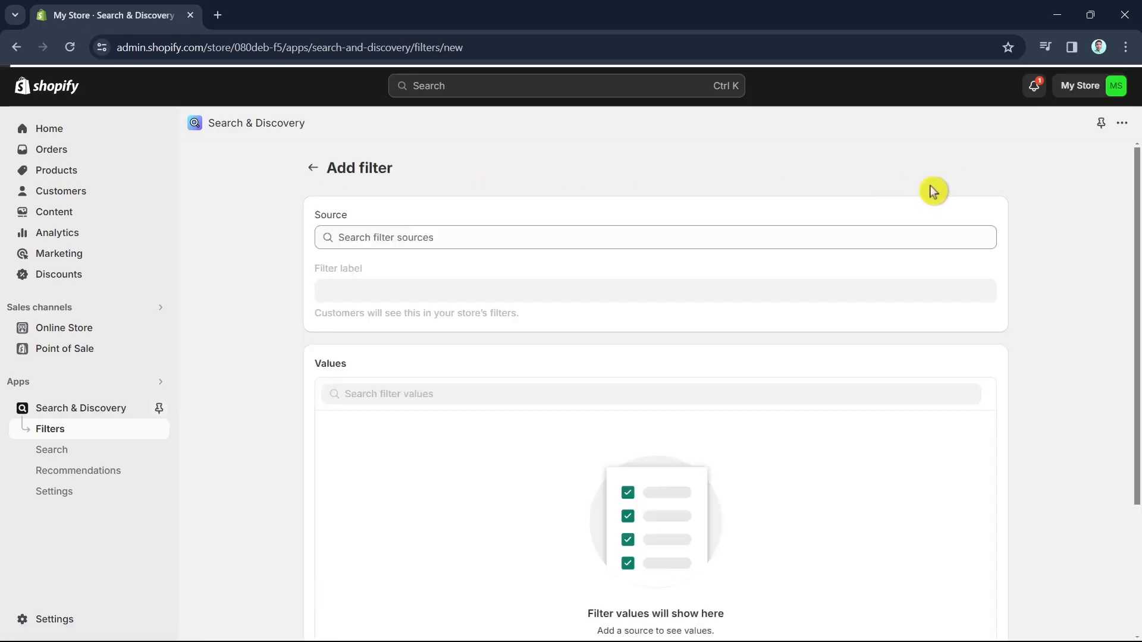
left_click(423, 239)
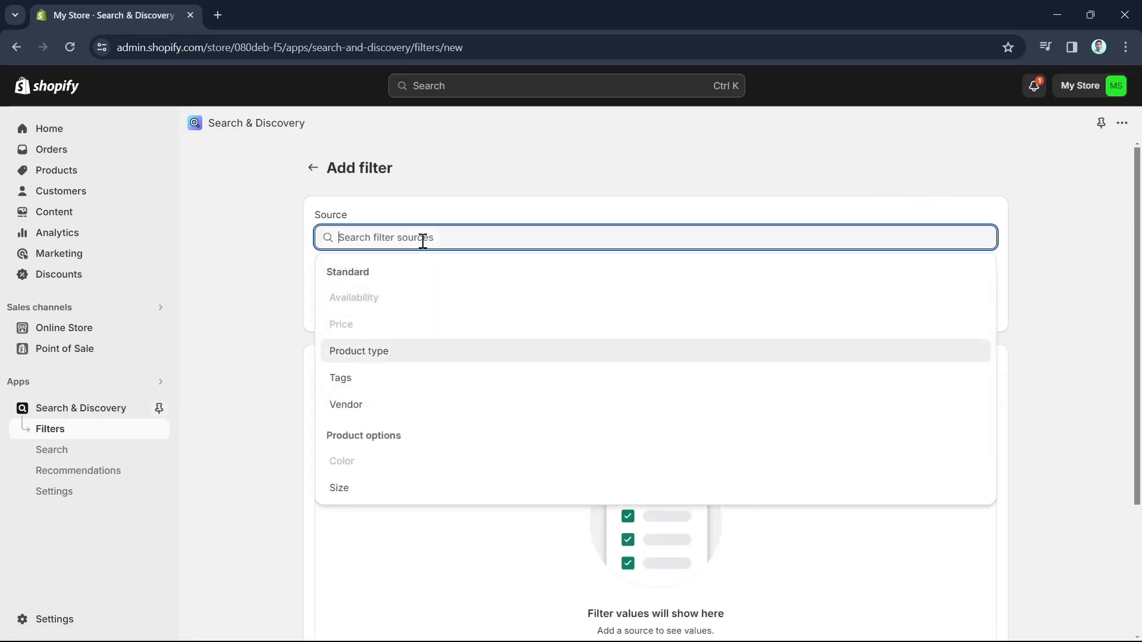
left_click(341, 488)
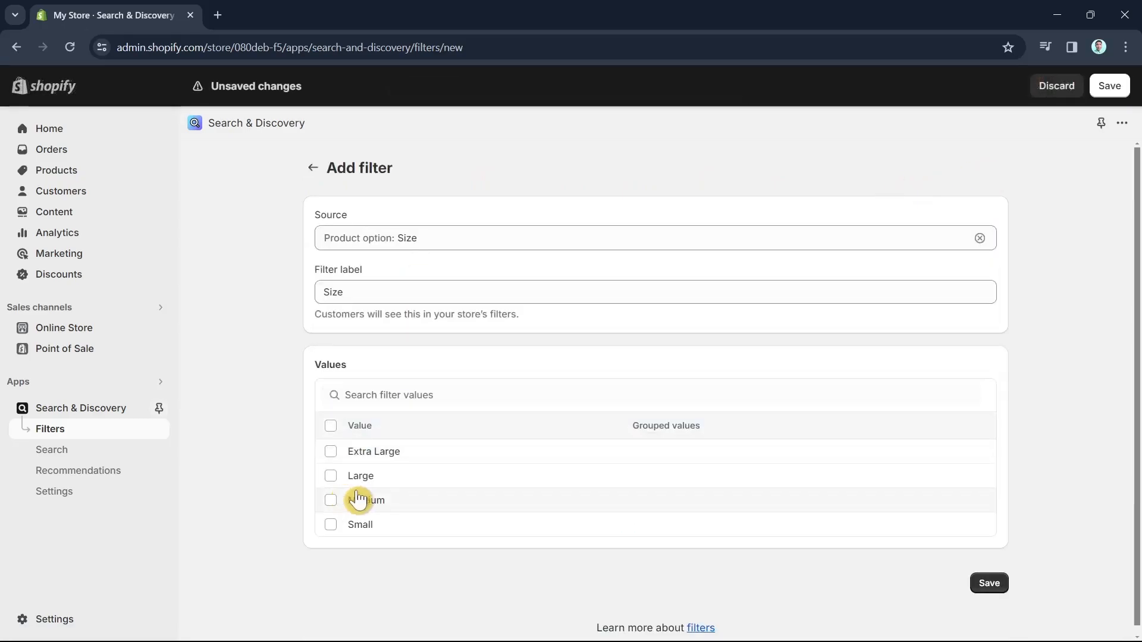
left_click(987, 588)
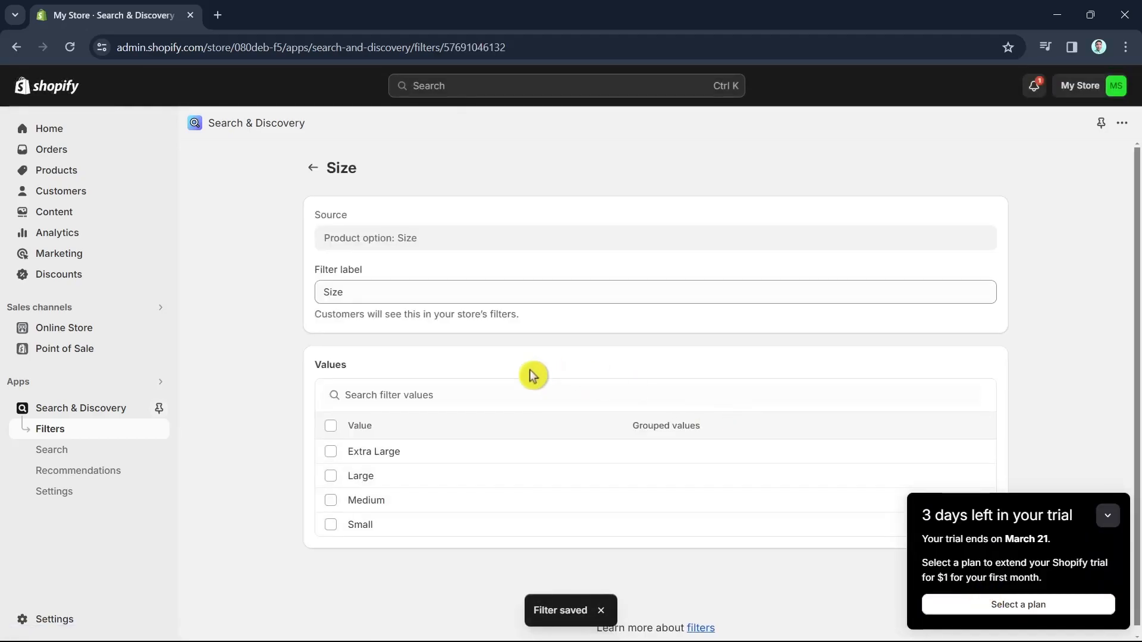
left_click(312, 168)
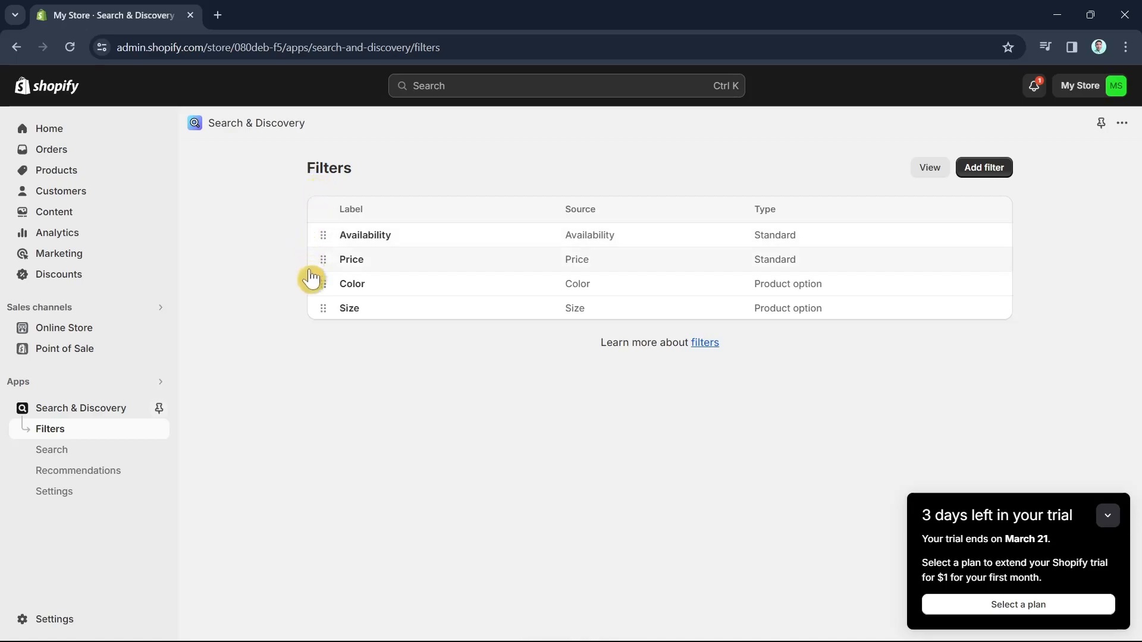
left_click_drag(324, 286, 318, 225)
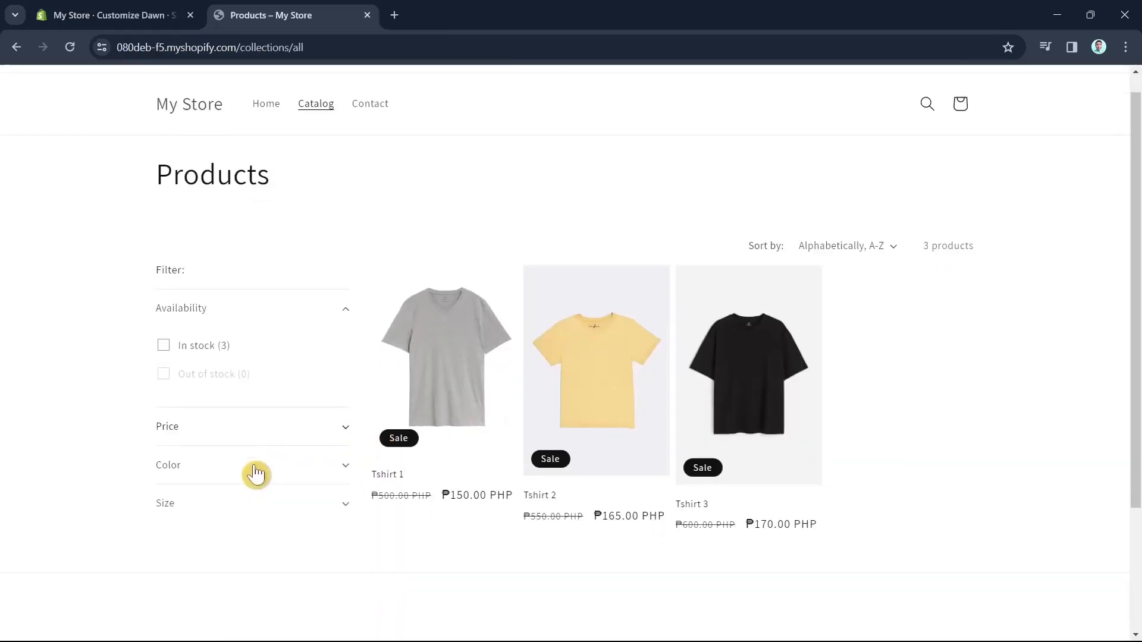
Expand the Color filter on the storefront's Products page and test it with Yellow and Black.
scroll(255, 471, "down", 2)
scroll(280, 434, "up", 3)
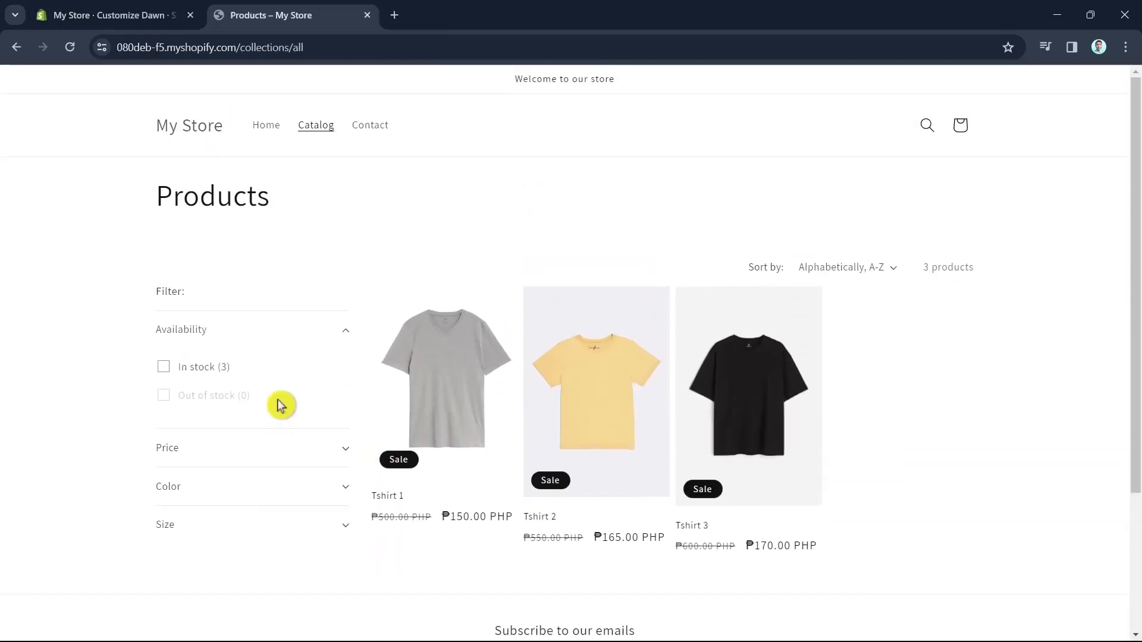
left_click(341, 485)
scroll(321, 479, "down", 2)
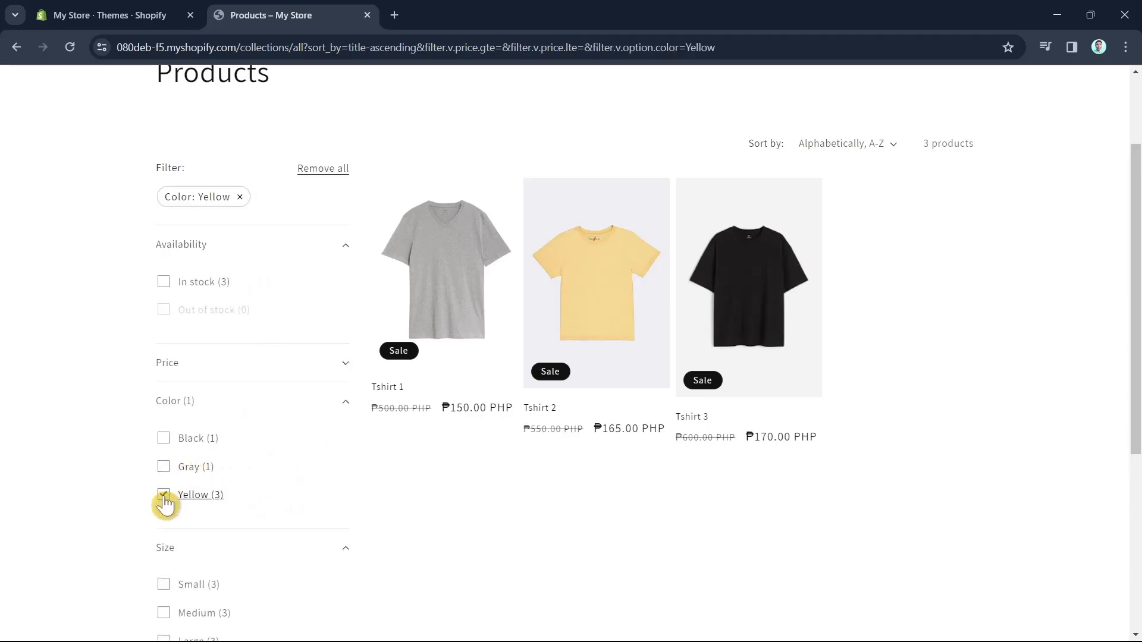
left_click(164, 495)
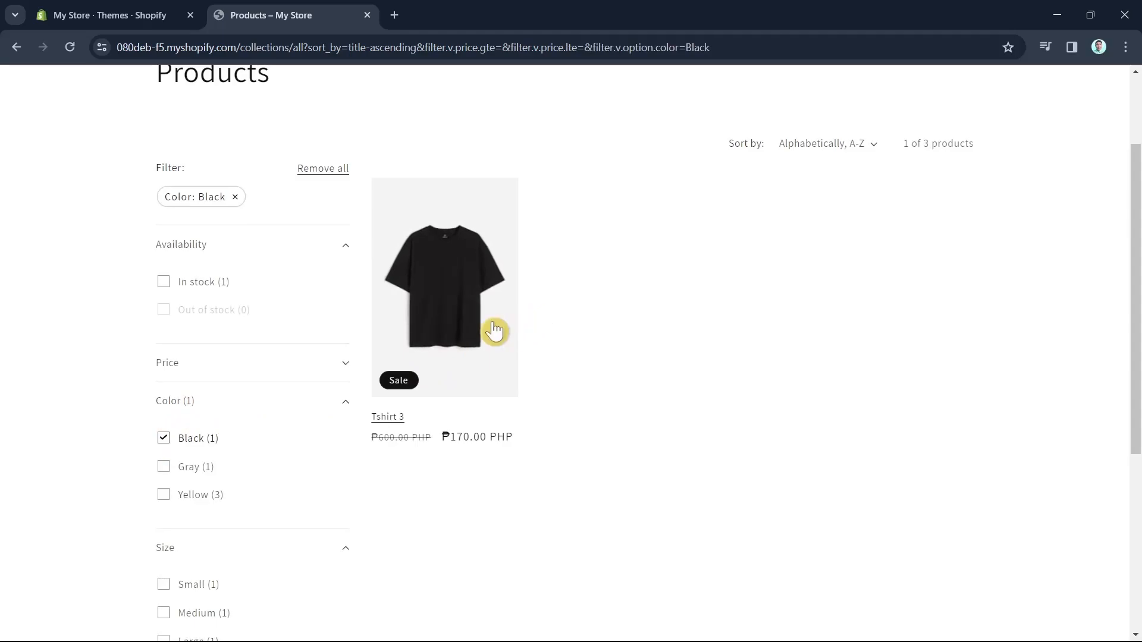
View the Tshirt 3 product page, return to the catalog, and switch the Color filter from Black to Gray.
left_click(474, 319)
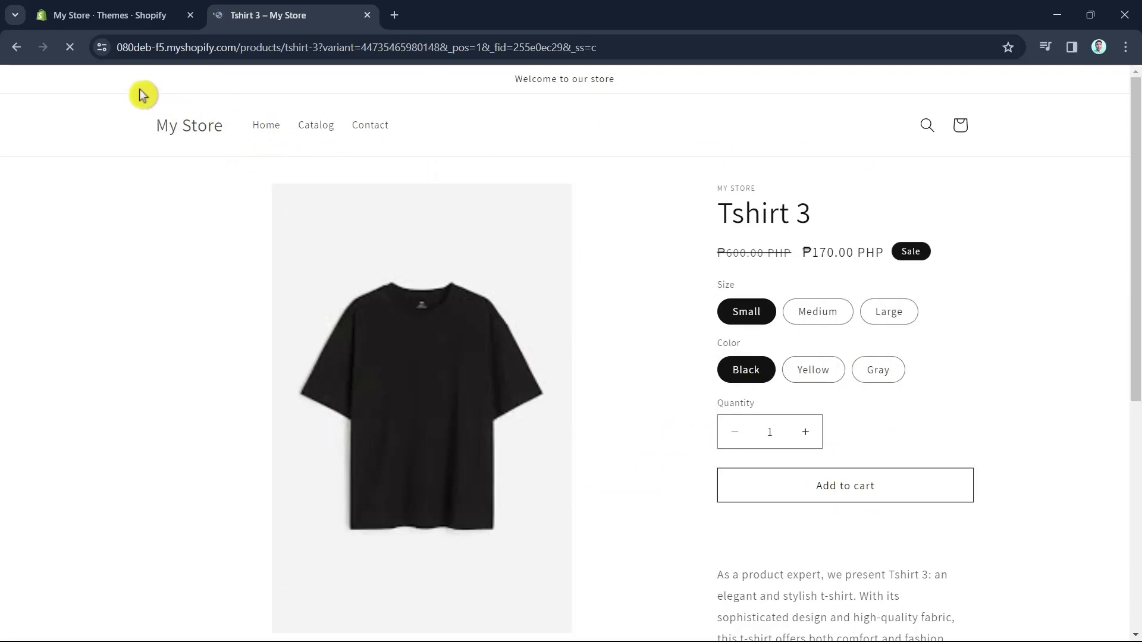
left_click(18, 50)
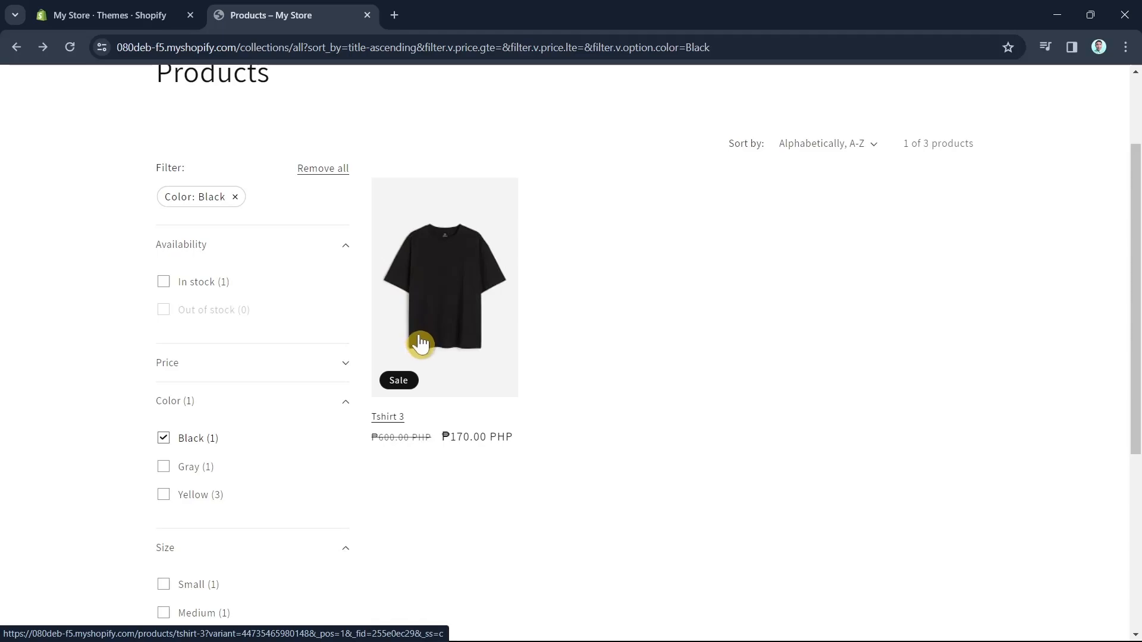
left_click(166, 440)
left_click(165, 468)
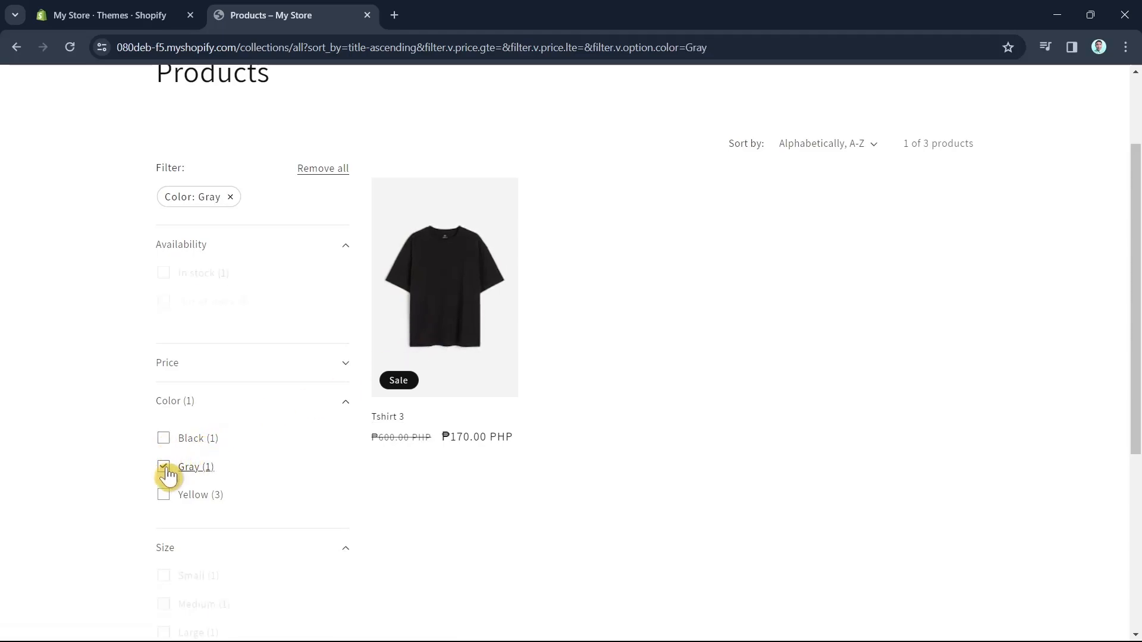
Clear the Gray filter on the storefront, and open the product metafield definitions from Tshirt 1 in the Shopify admin.
left_click(167, 469)
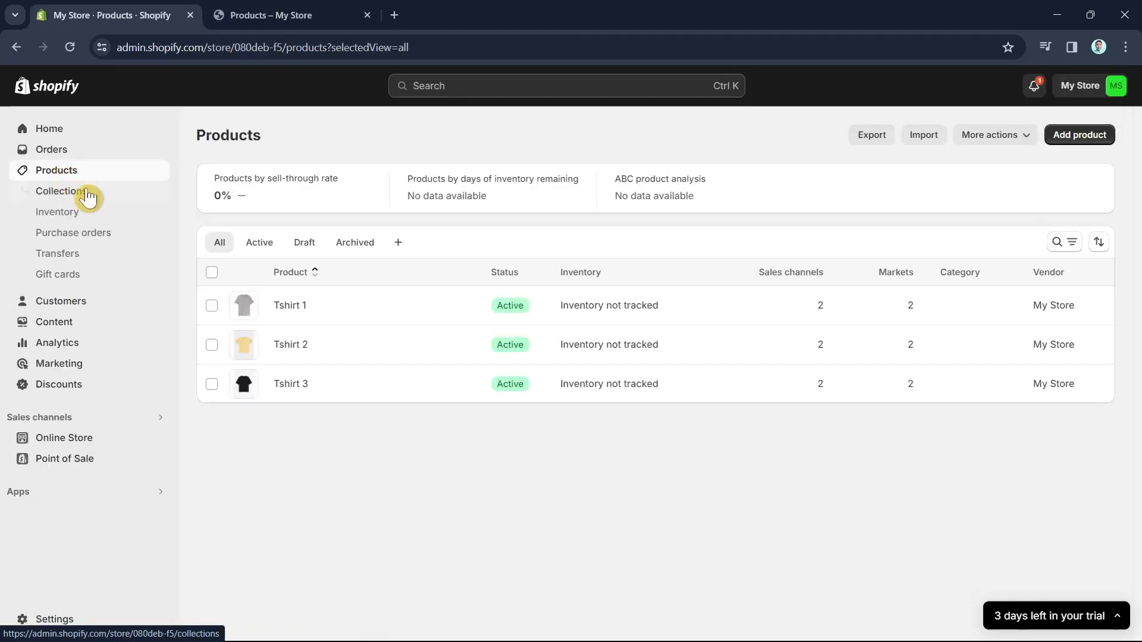
left_click(413, 314)
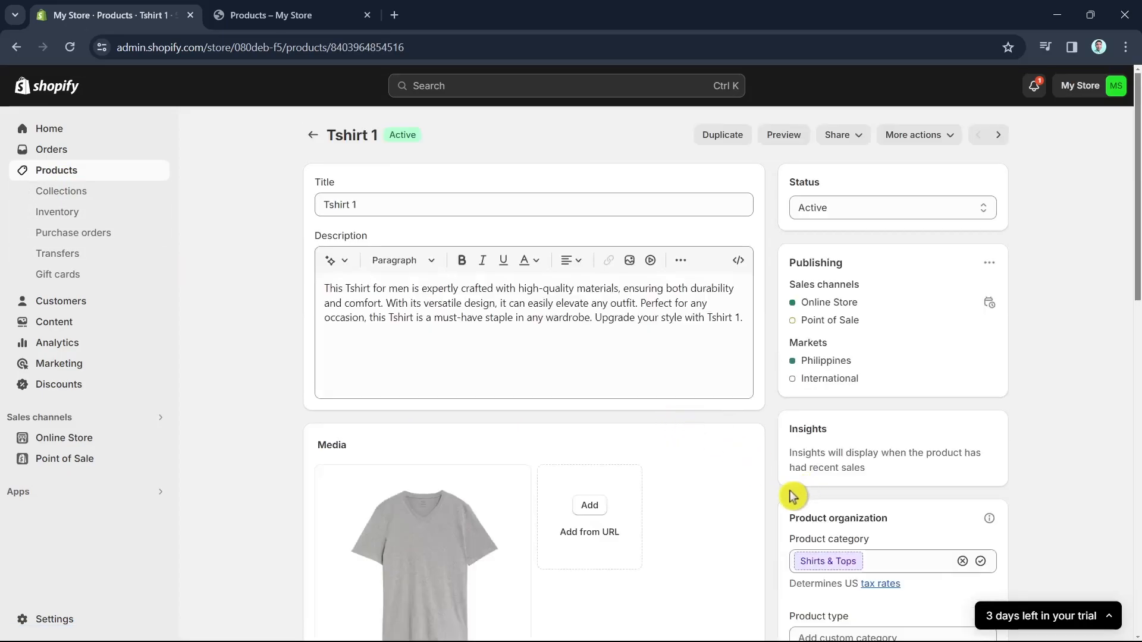
scroll(684, 488, "down", 2)
scroll(718, 511, "down", 9)
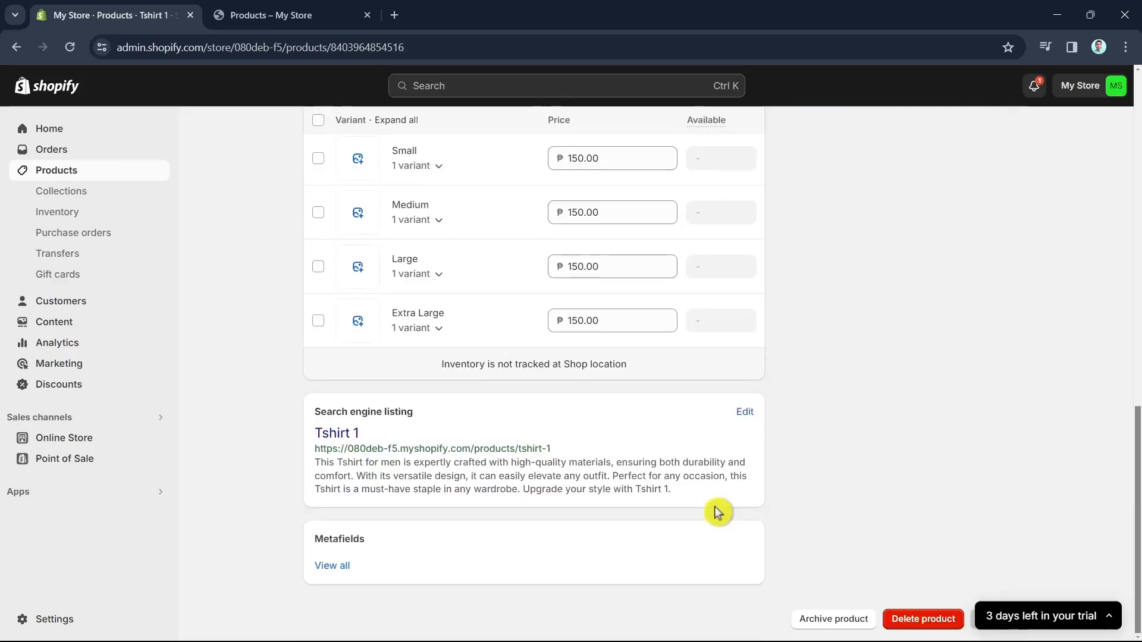
scroll(718, 513, "down", 4)
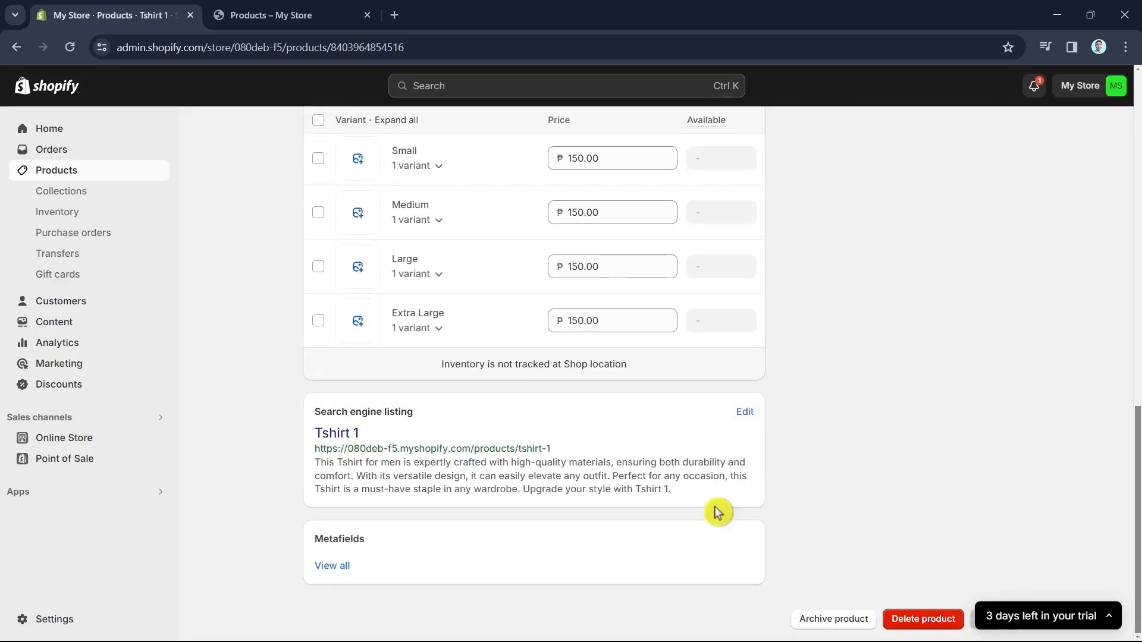
left_click(333, 566)
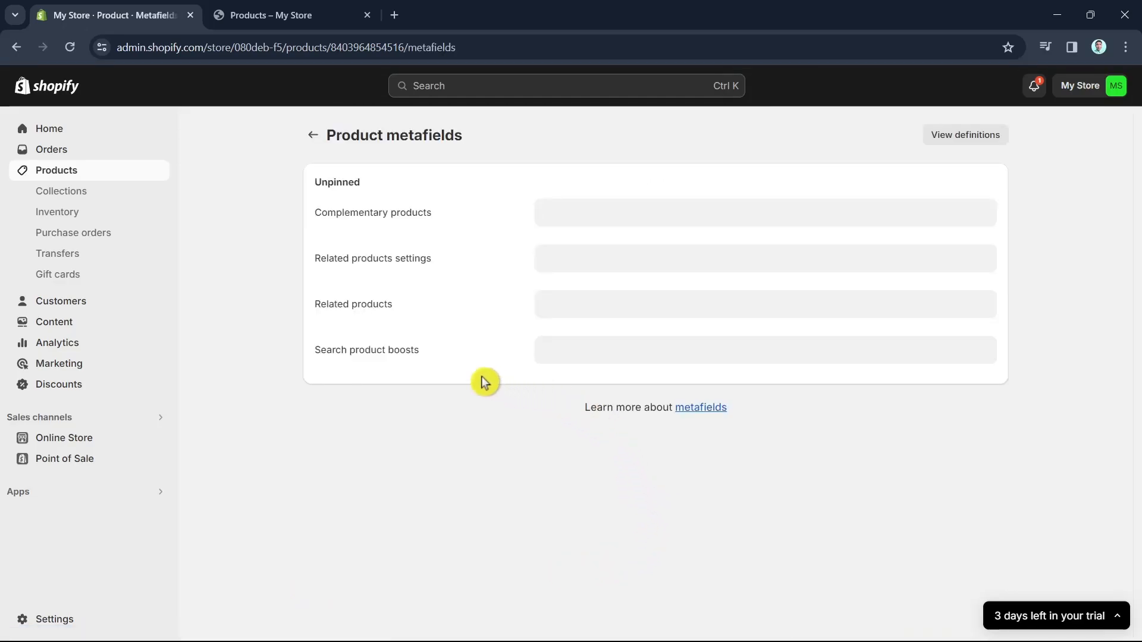
left_click(928, 140)
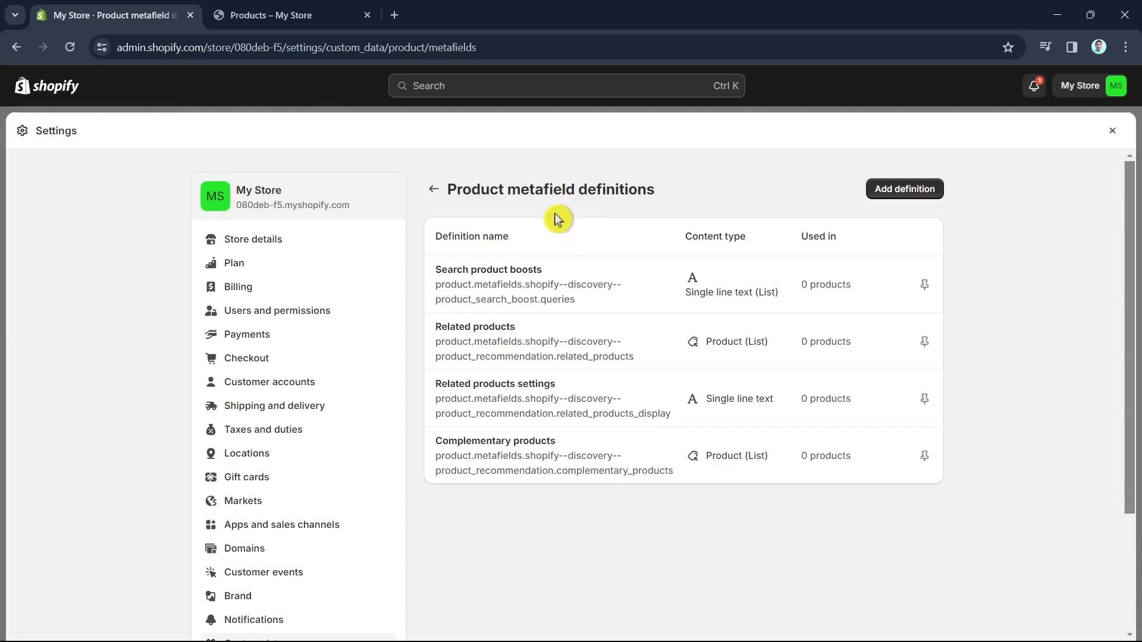
Create and save a product metafield definition named Color with the type Single line text, accepting a list of values.
left_click(905, 191)
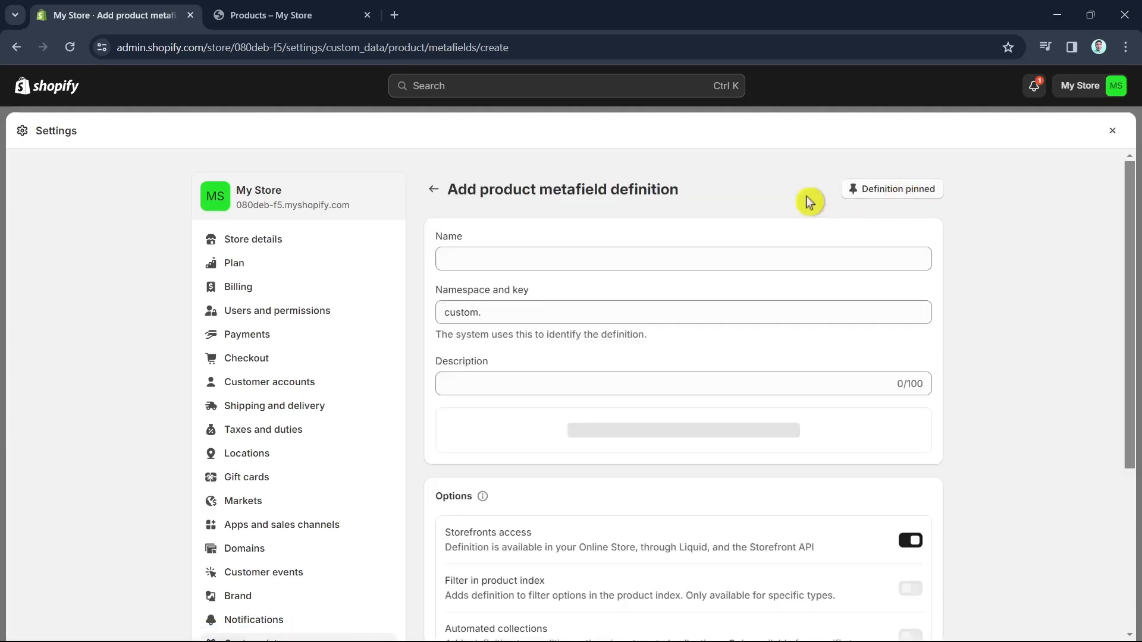
left_click(525, 254)
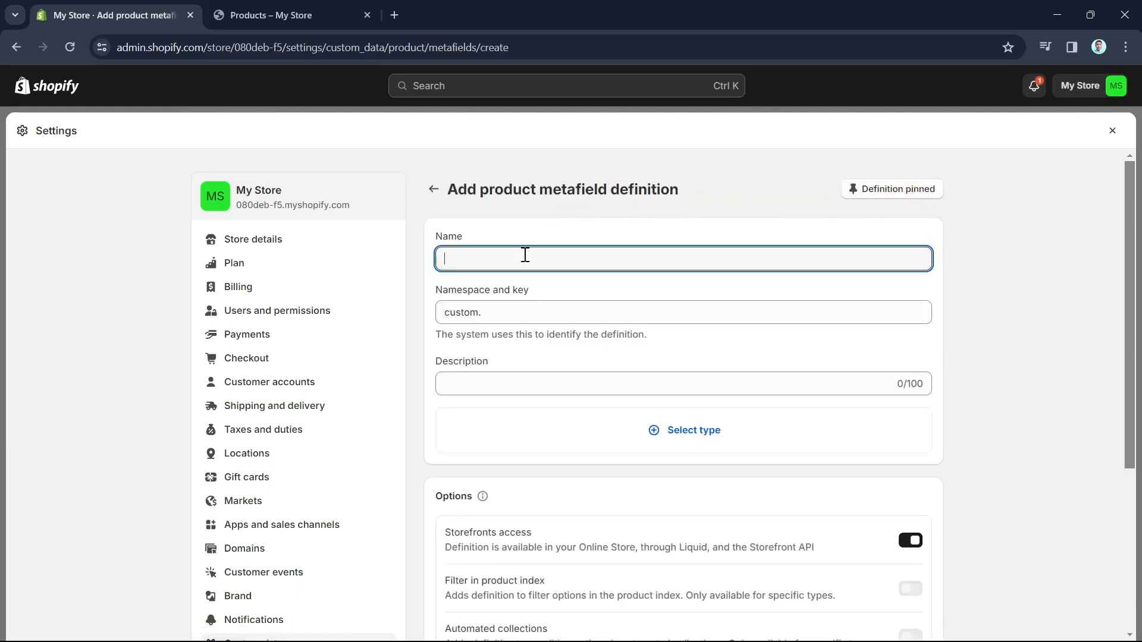
type("Color")
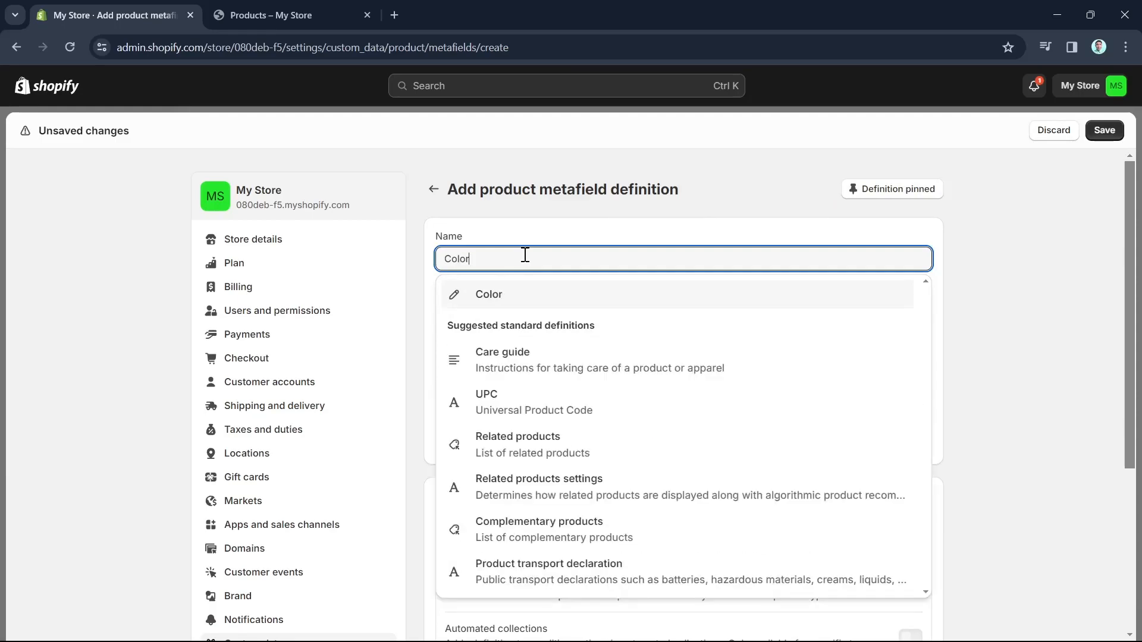
left_click(947, 331)
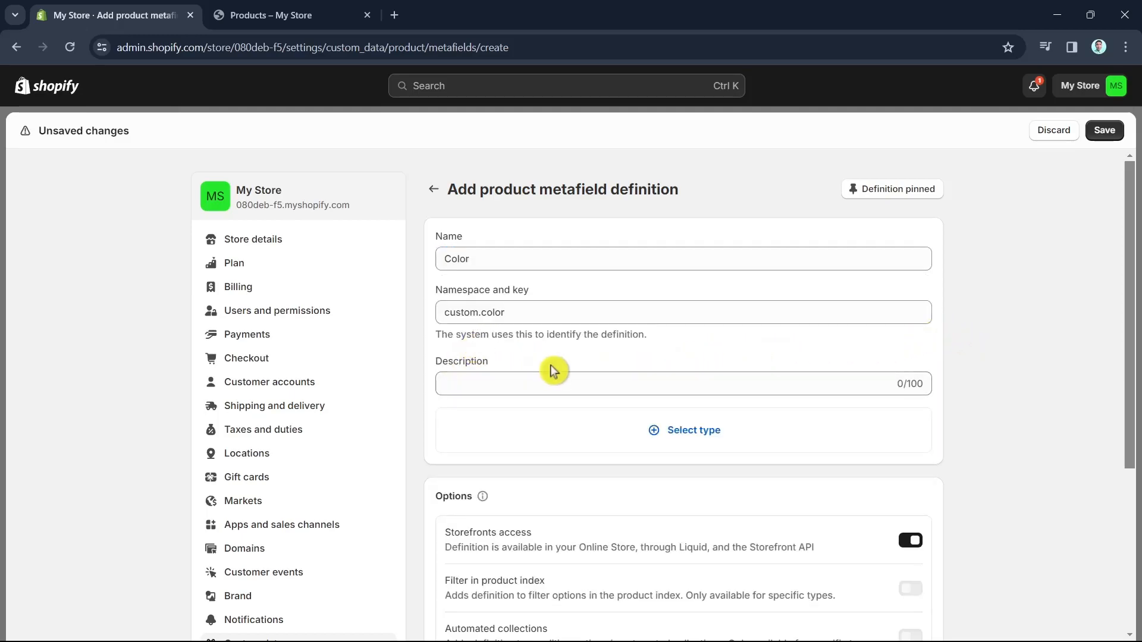
left_click(676, 430)
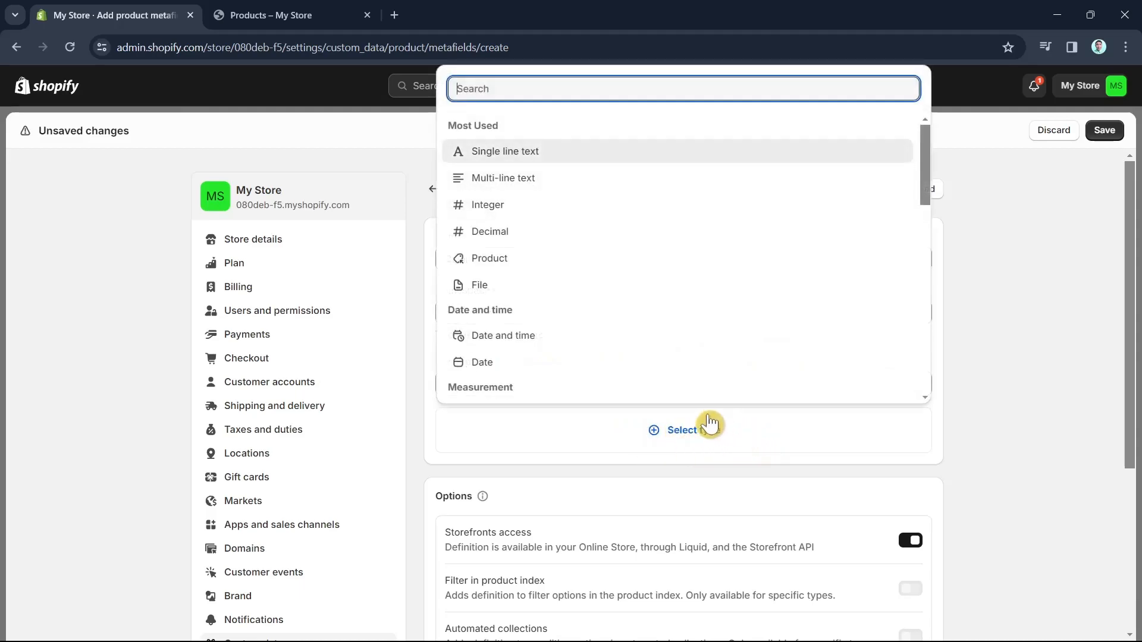
left_click(537, 154)
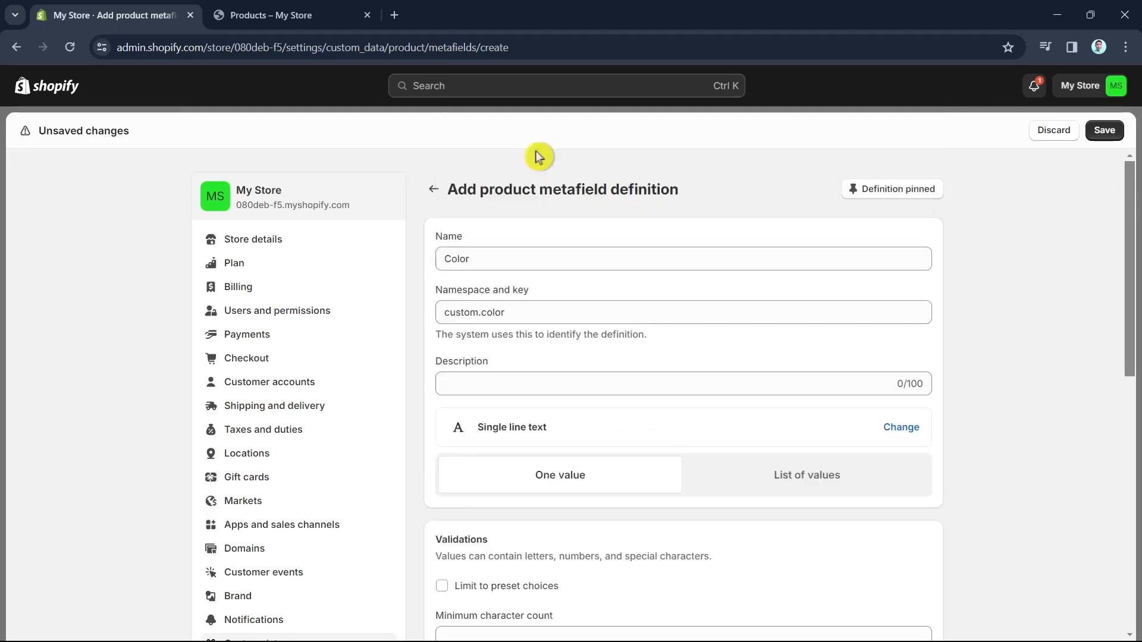
scroll(701, 351, "down", 2)
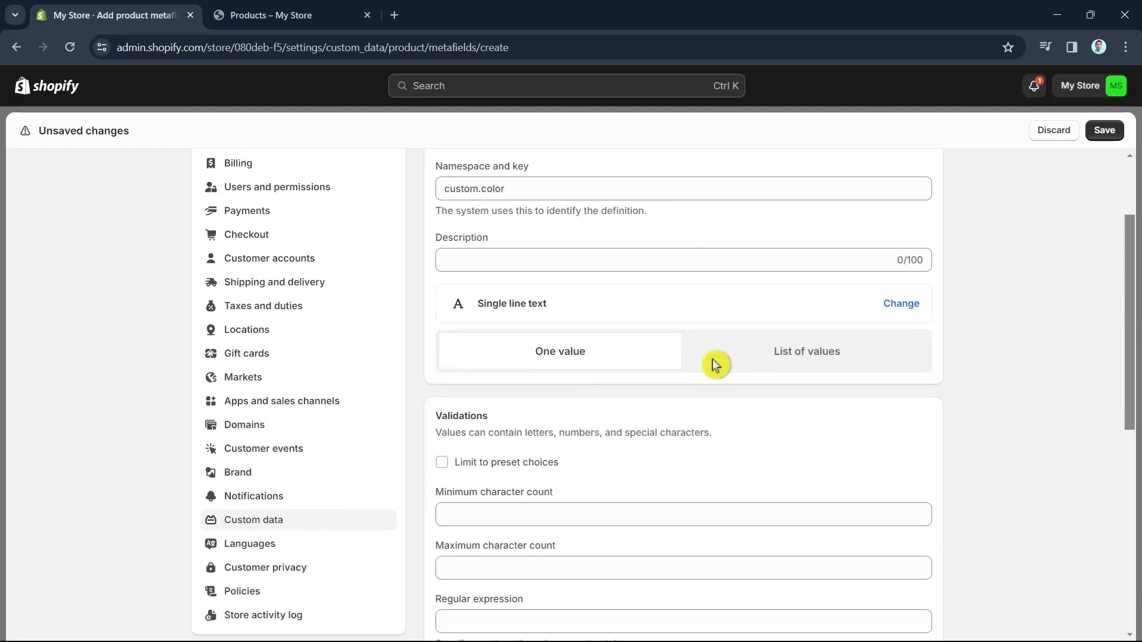
left_click(807, 364)
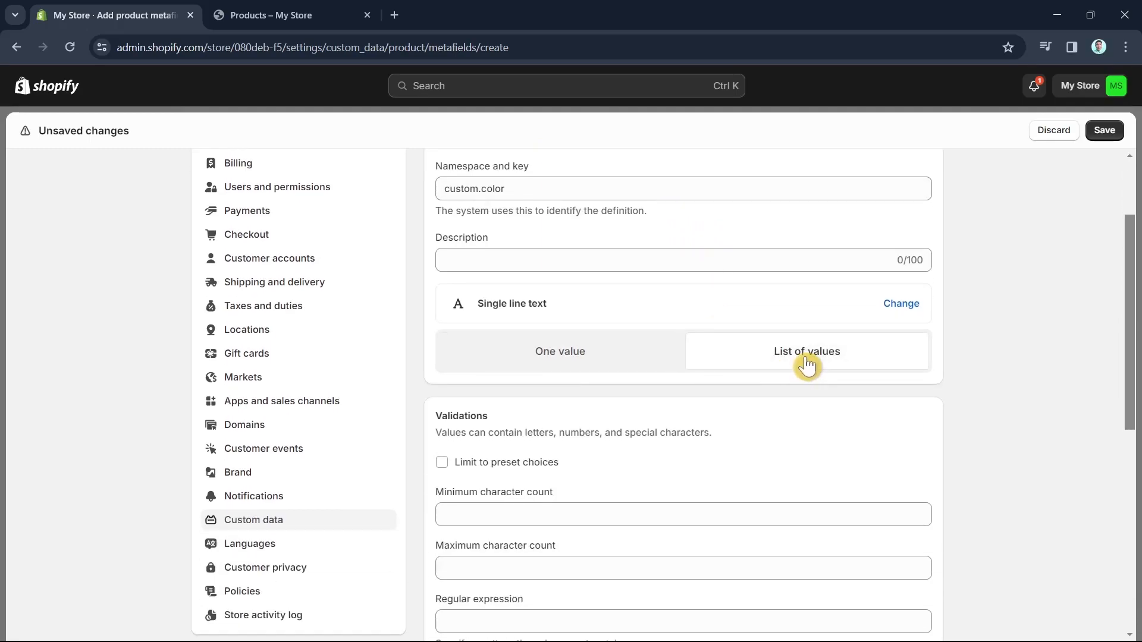
left_click(1105, 131)
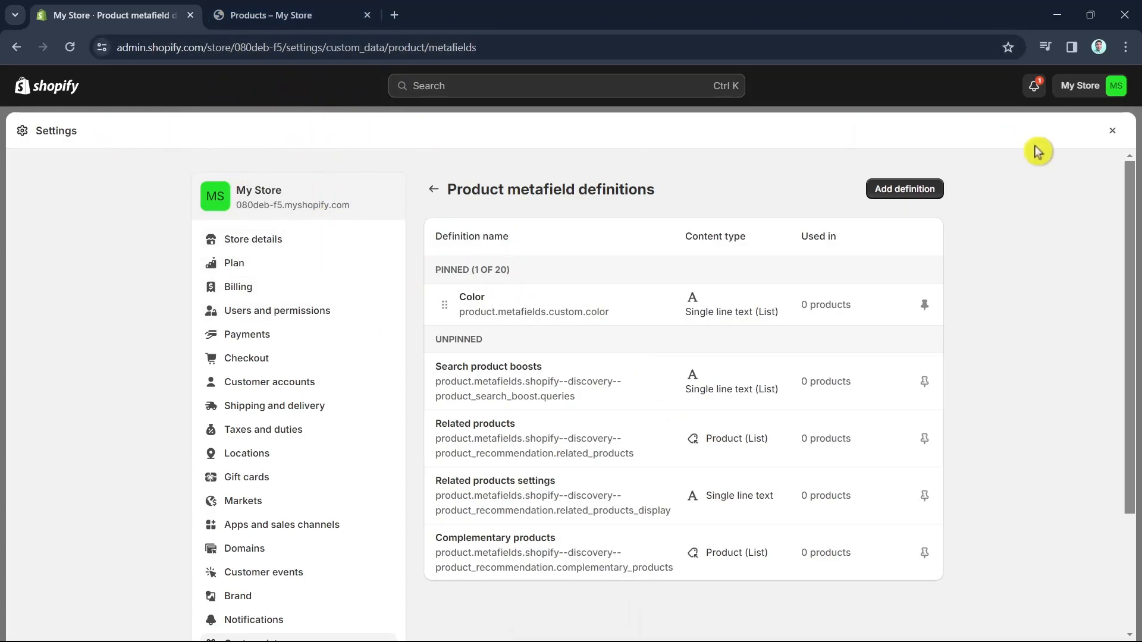
Return to the Tshirt 1 product, set its Color metafield to Gray, and save the product.
left_click(1112, 132)
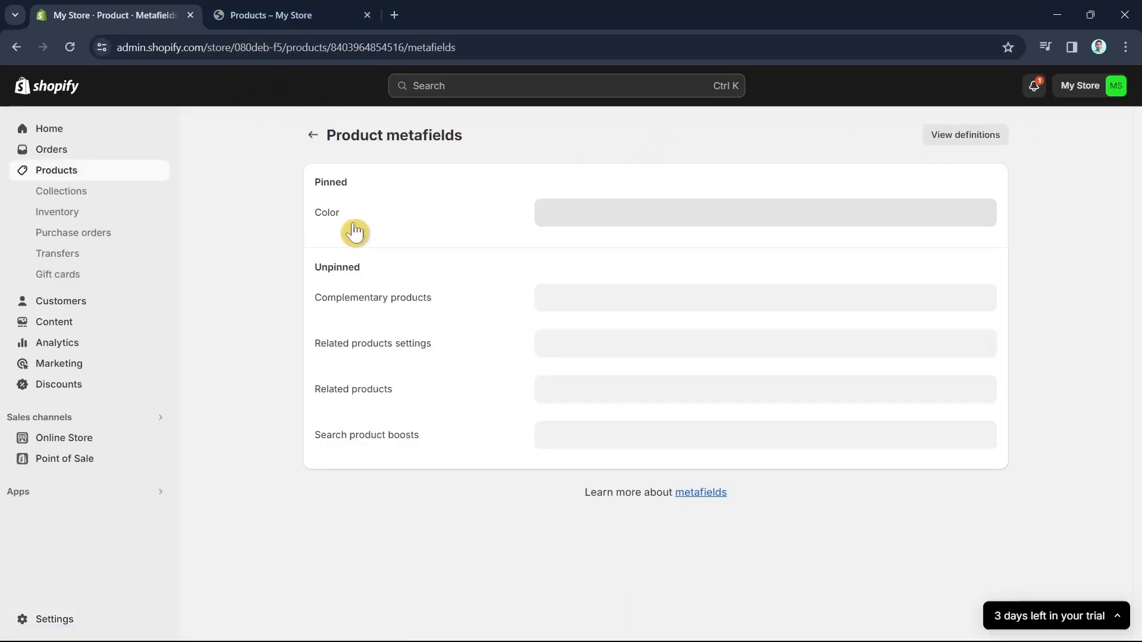
left_click(310, 138)
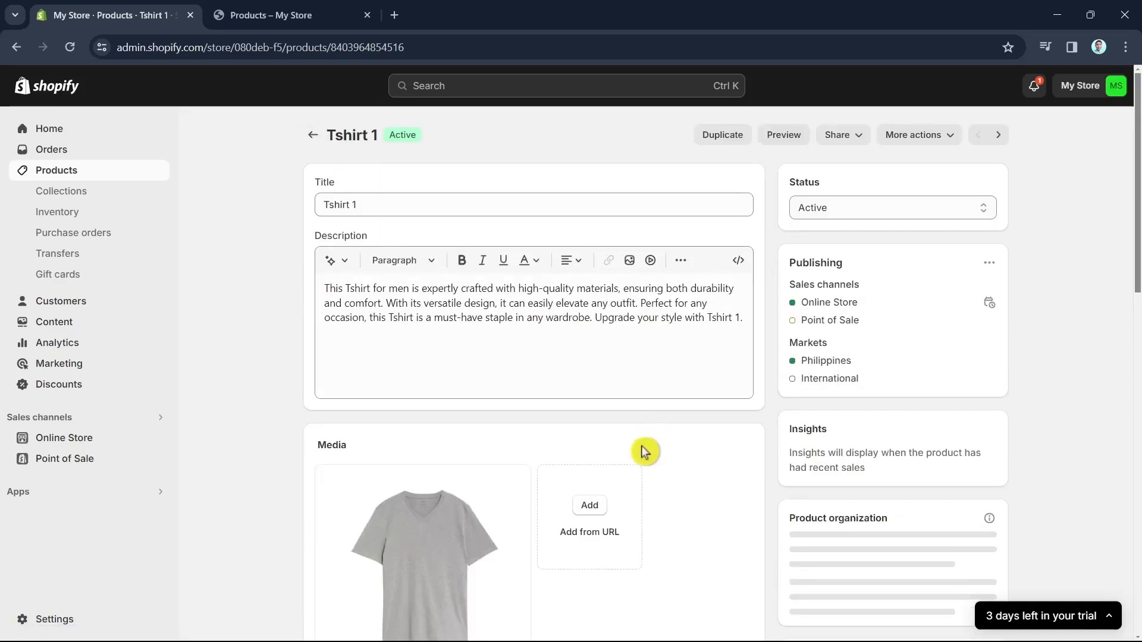
scroll(645, 458, "down", 15)
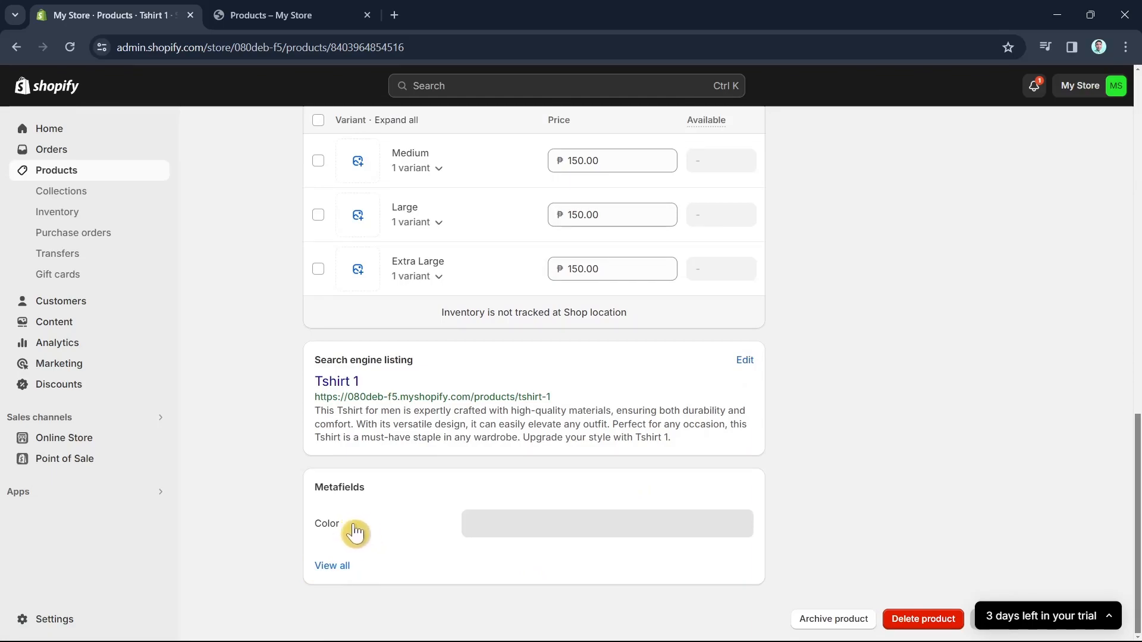
left_click(503, 527)
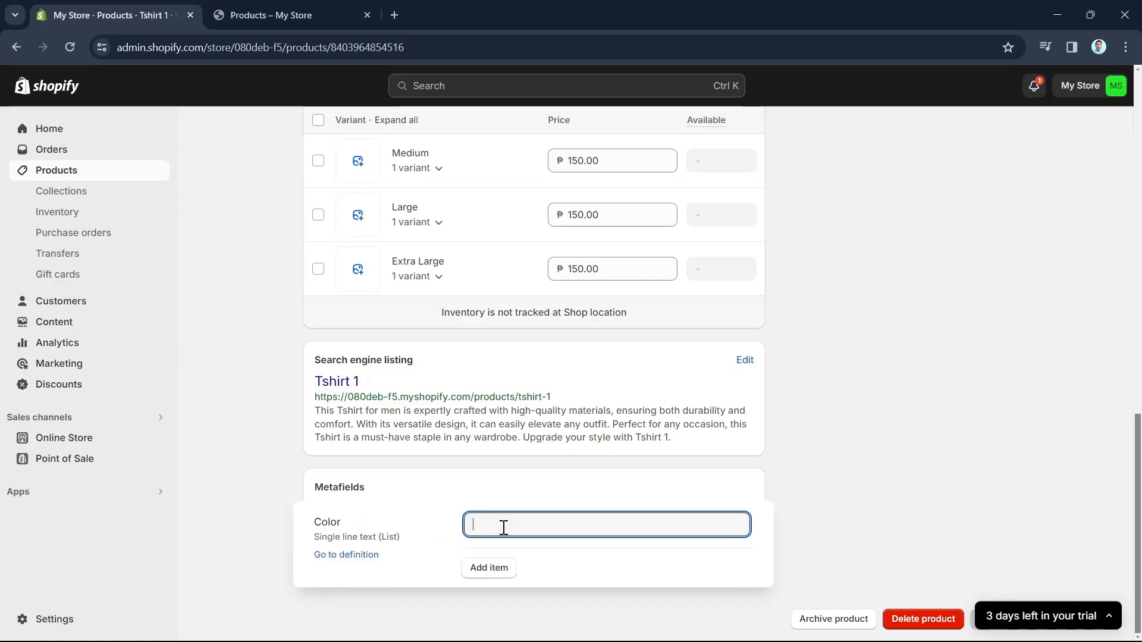
type("Gray")
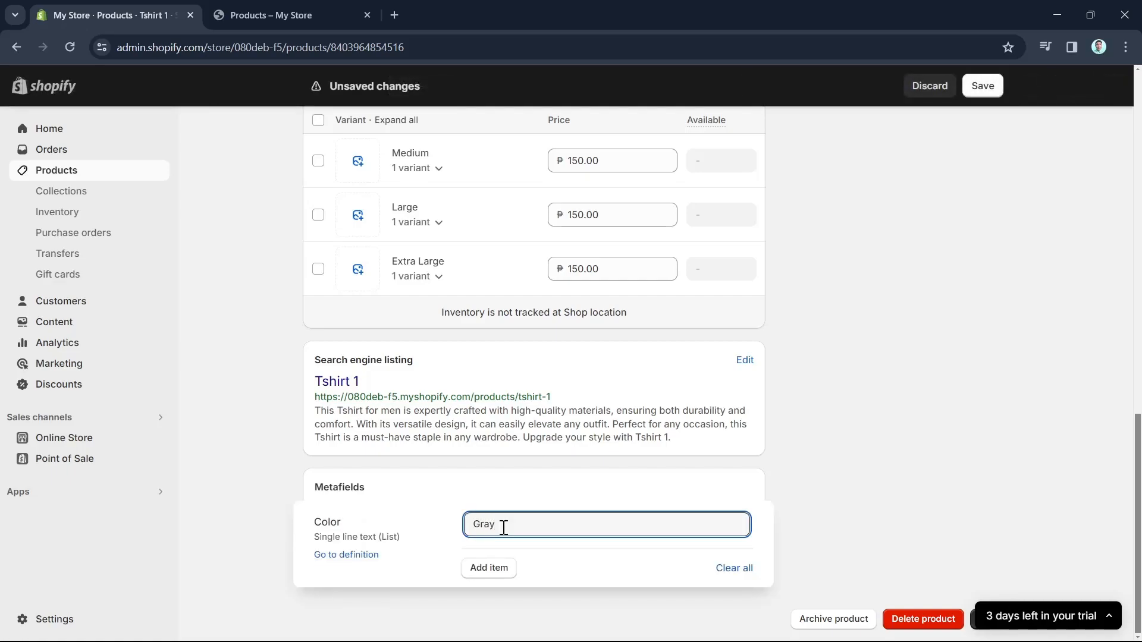
left_click(981, 89)
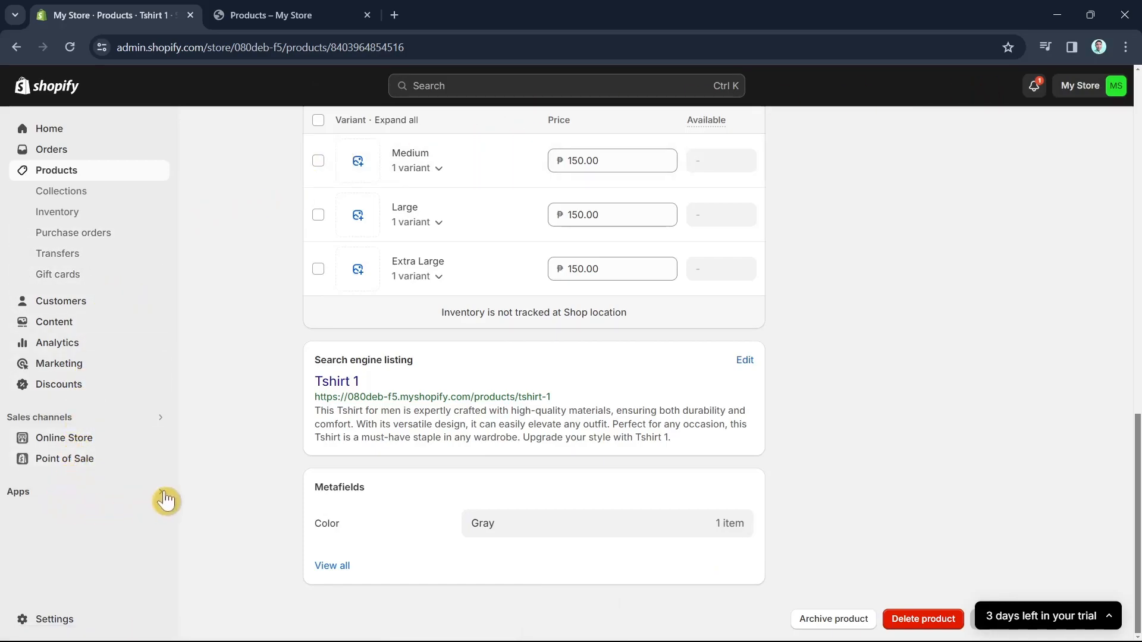
In the Search & Discovery app, add and save a filter sourced from the product metafield Color.
left_click(166, 496)
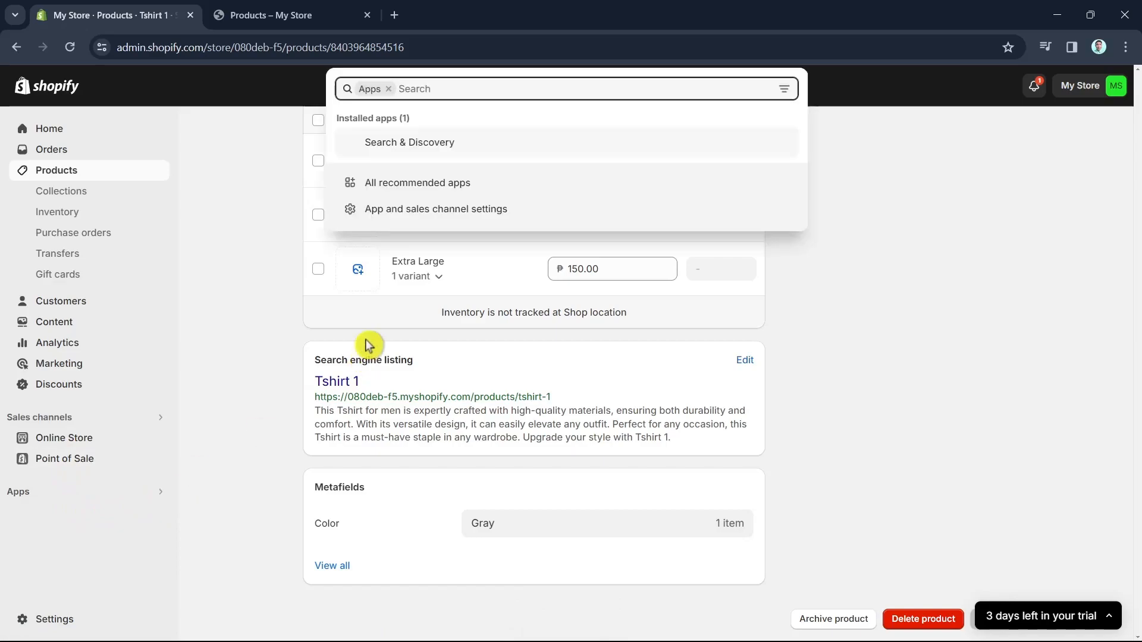
left_click(411, 145)
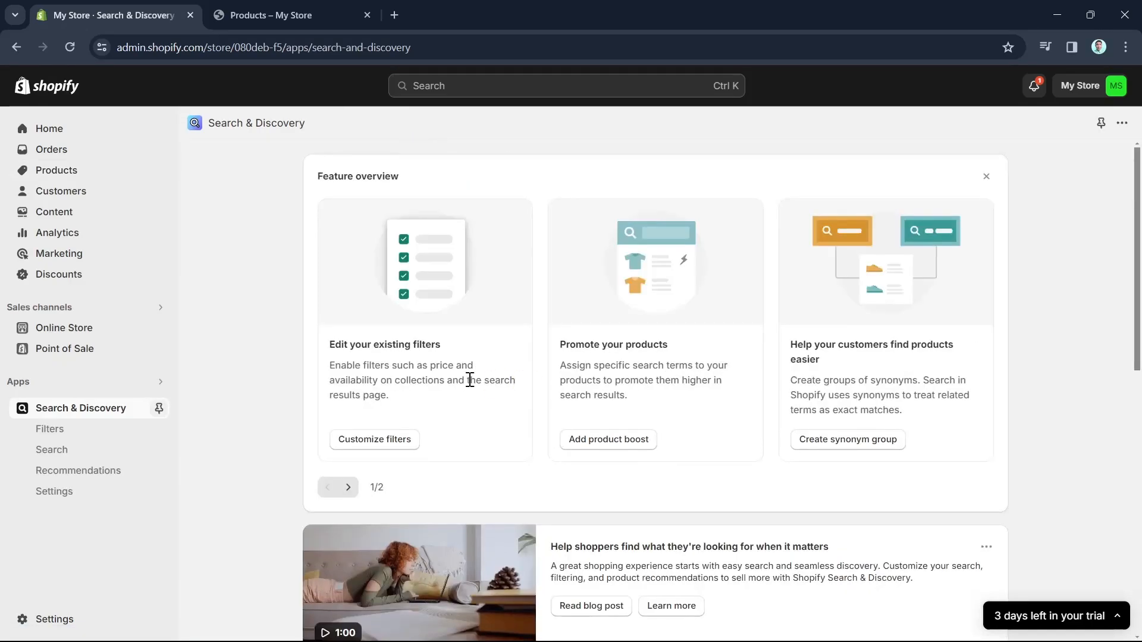
left_click(355, 446)
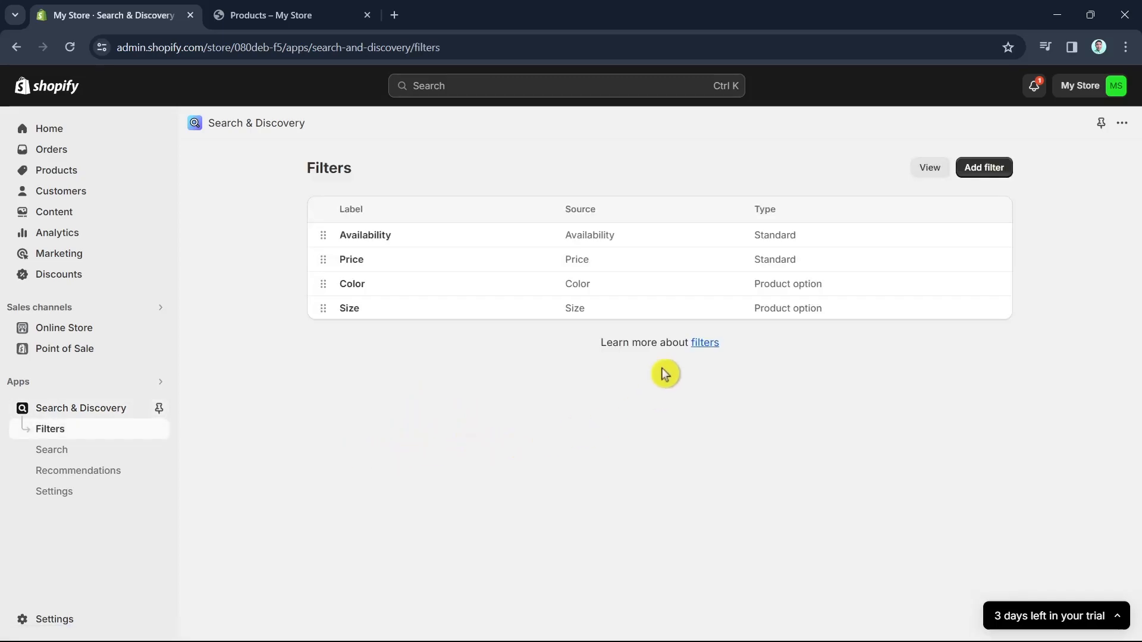
left_click(971, 170)
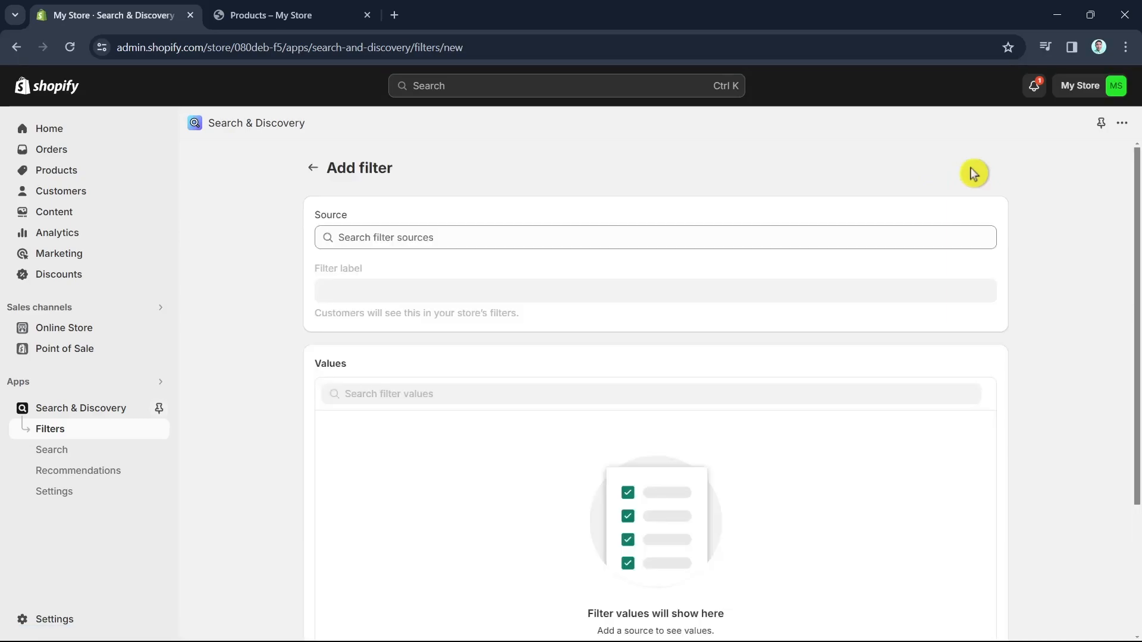
left_click(493, 235)
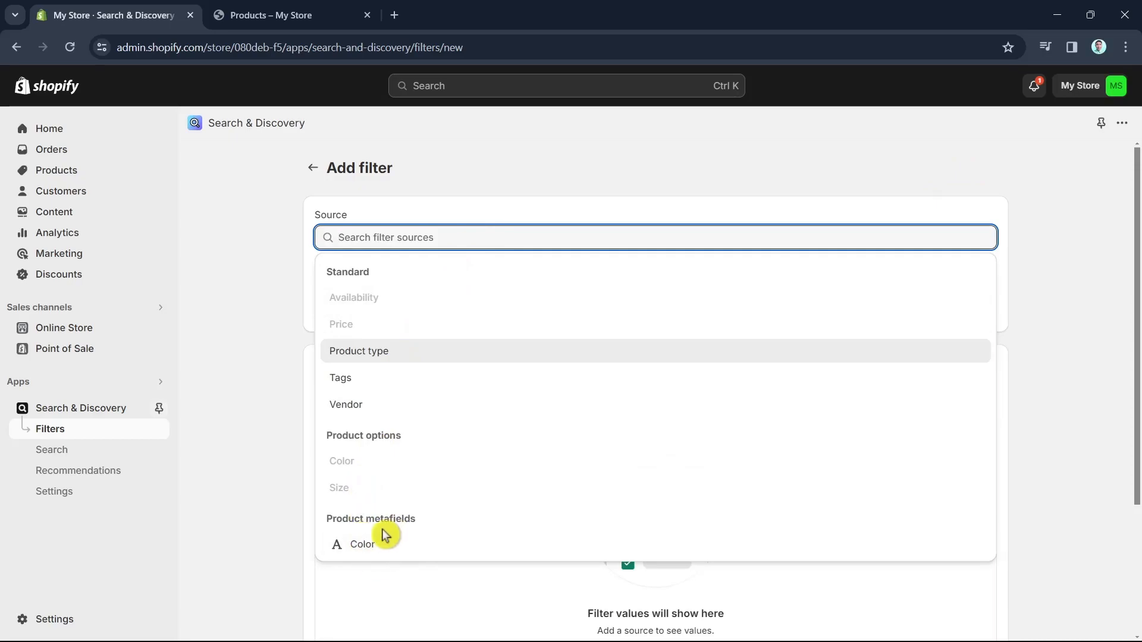
left_click(364, 546)
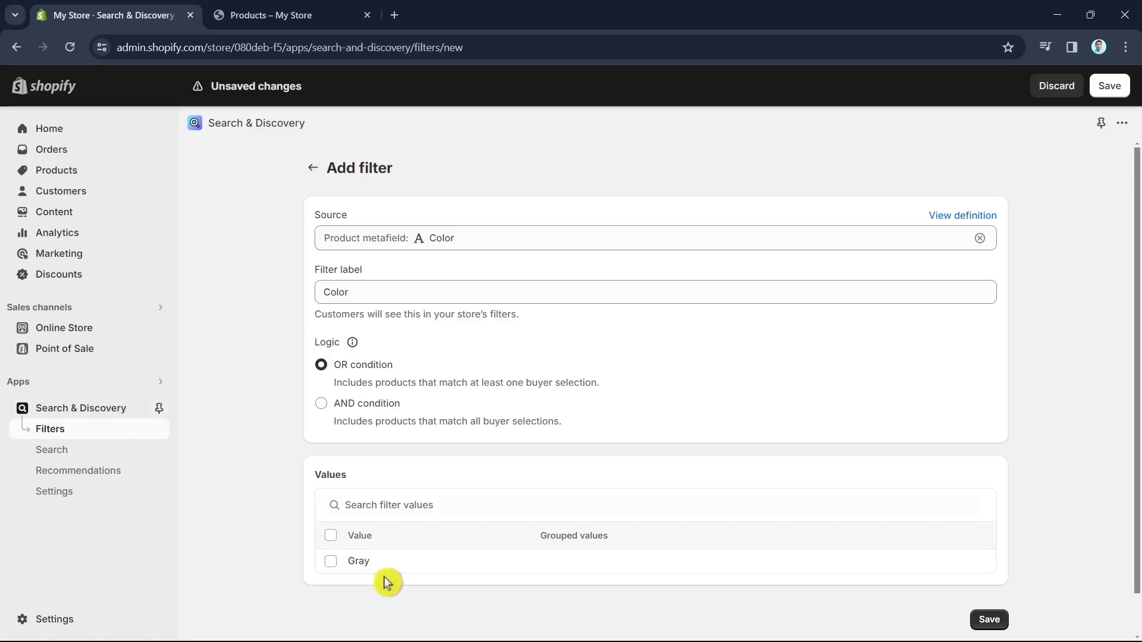
left_click(989, 619)
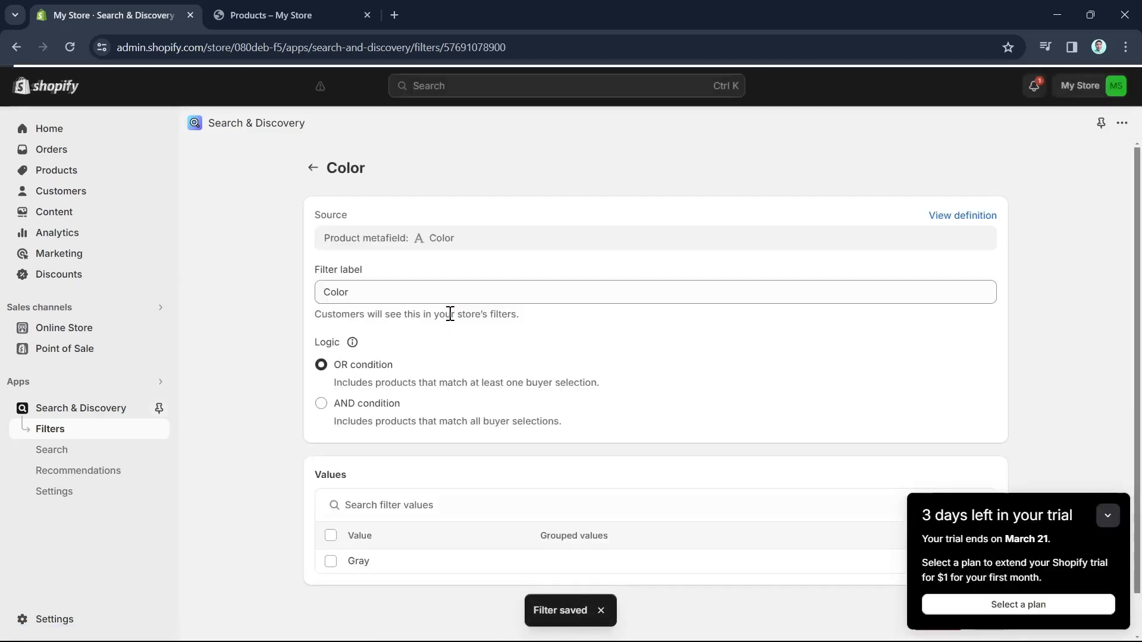
Change the metafield filter's label to "Color (metafield)" and save it.
left_click(406, 292)
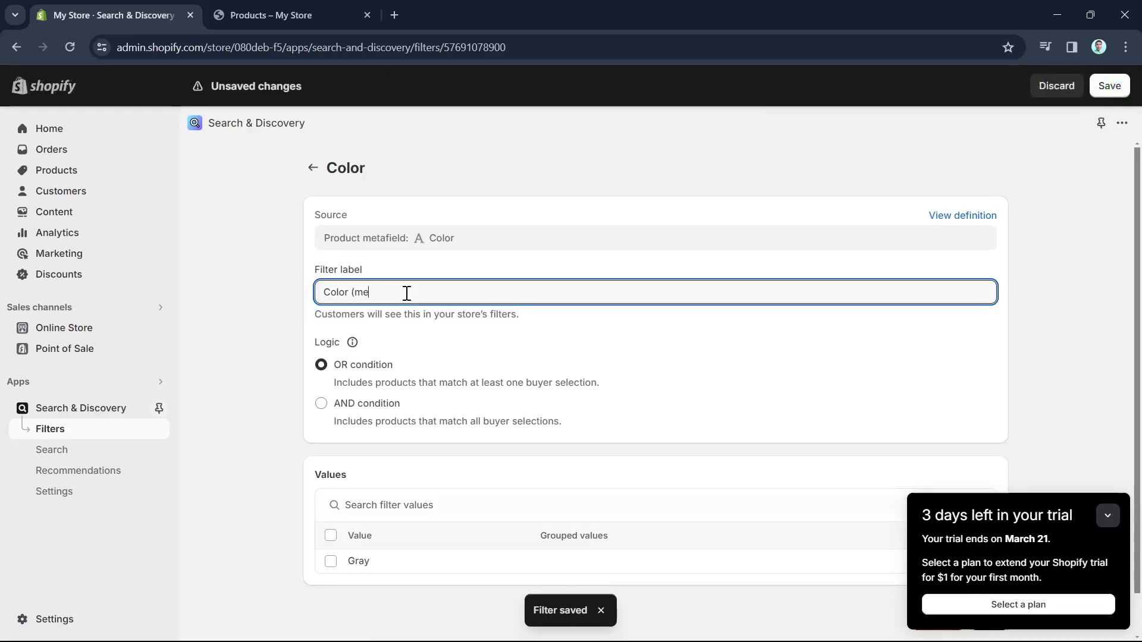
type("(metafield)")
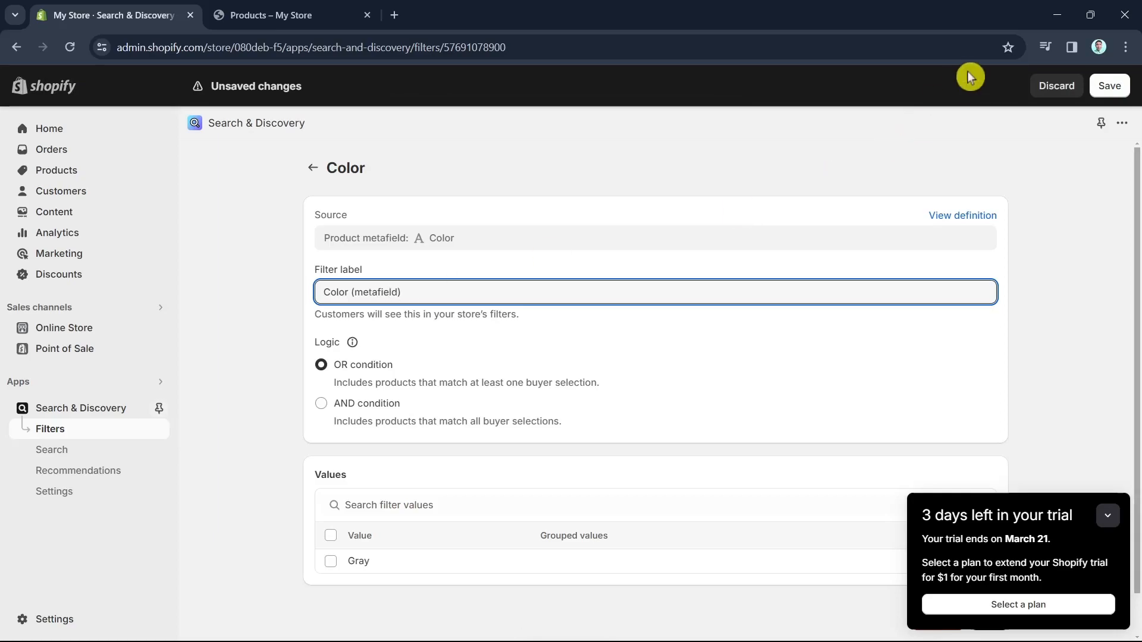
left_click(1111, 86)
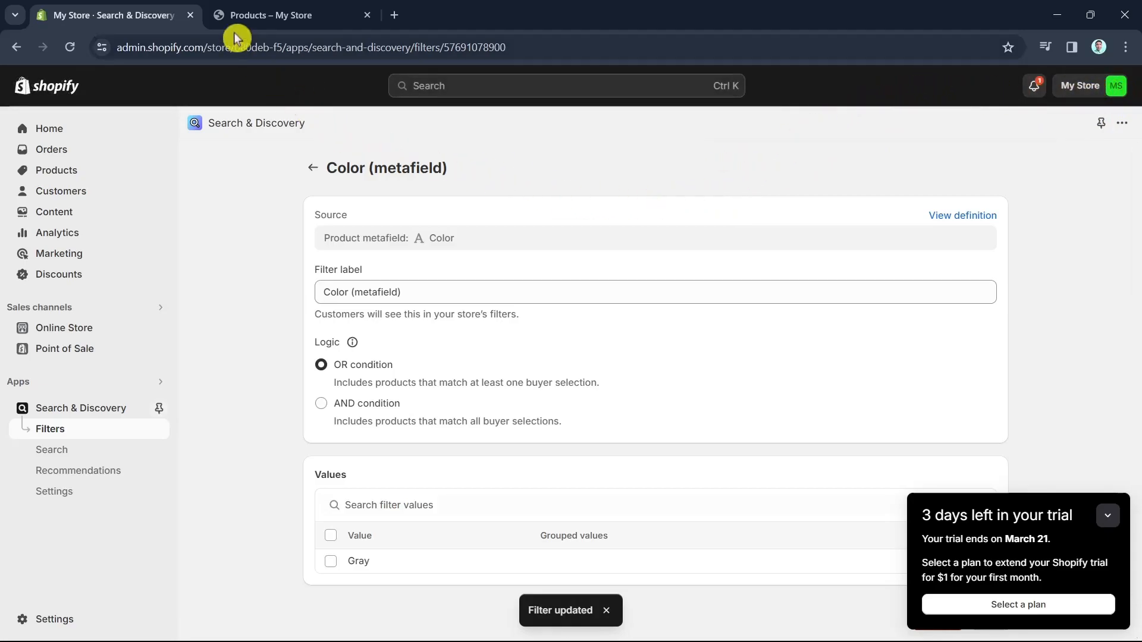
Reload the storefront's Products page and check its filter list for the Color (metafield) filter.
left_click(286, 13)
left_click(70, 49)
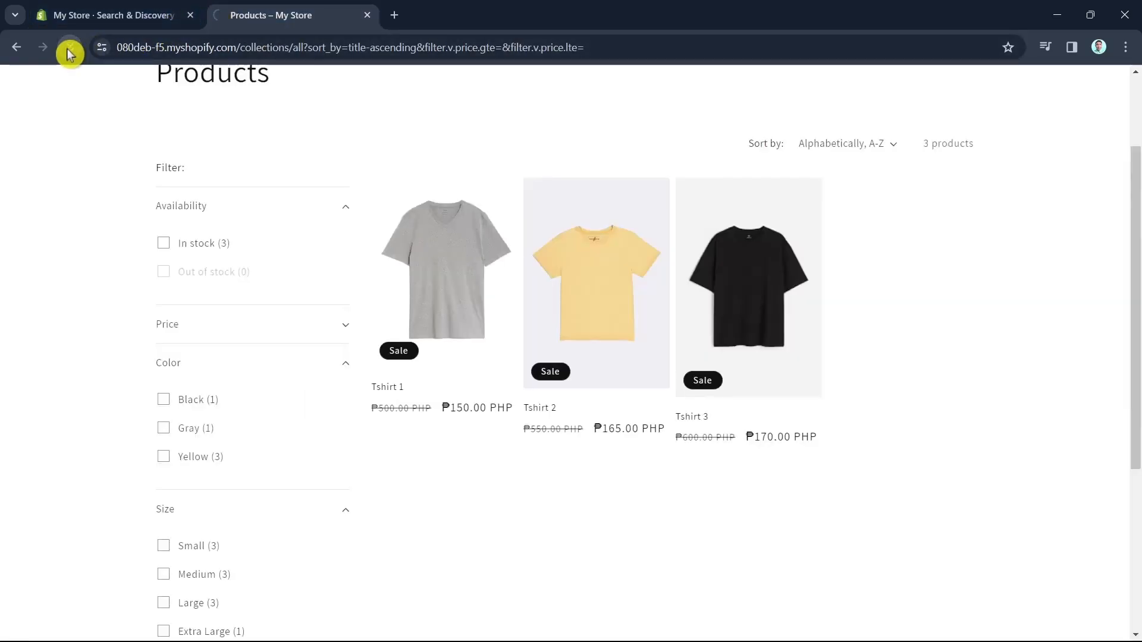
left_click(338, 447)
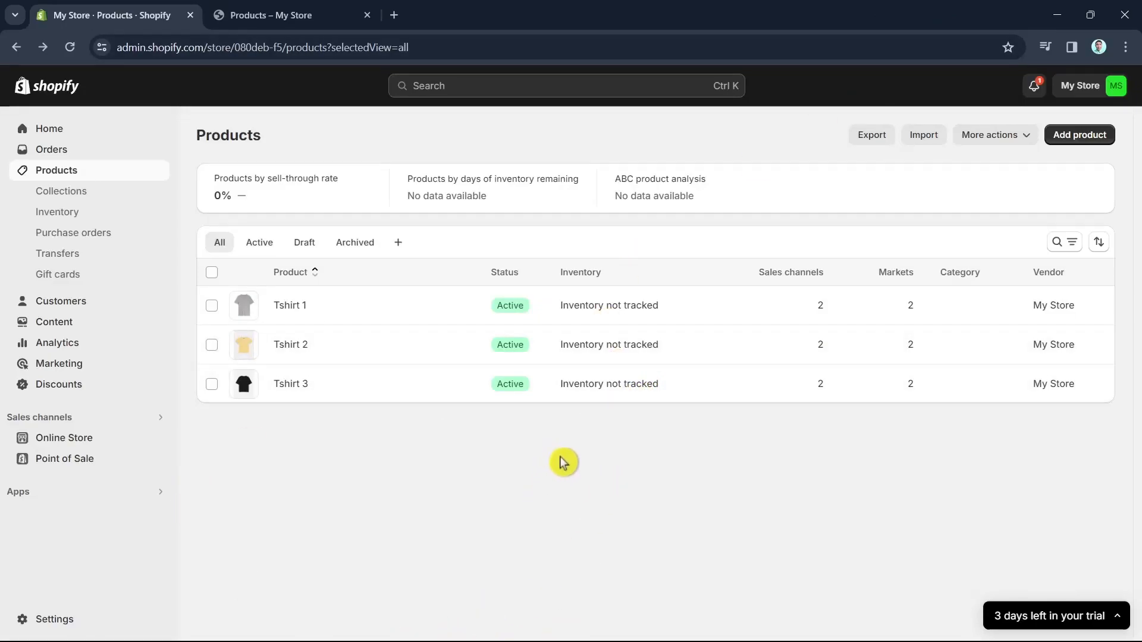
Open the Tshirt 3 product, set its Color metafield items to Black, Yellow and Gray, and save the product.
left_click(429, 387)
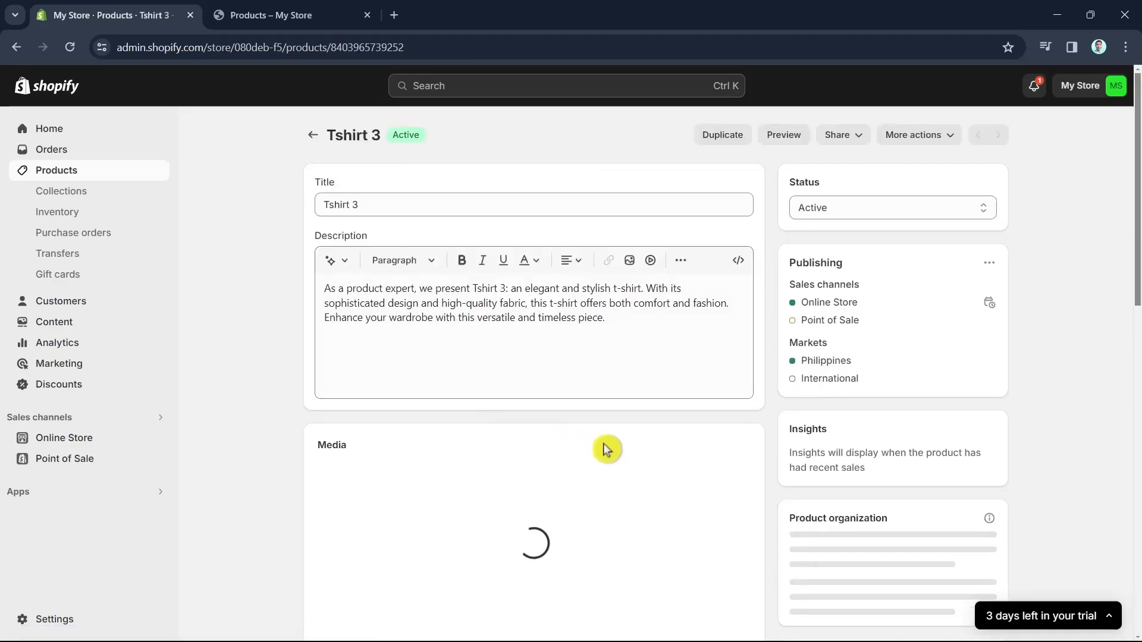
scroll(666, 502, "down", 5)
scroll(673, 505, "down", 8)
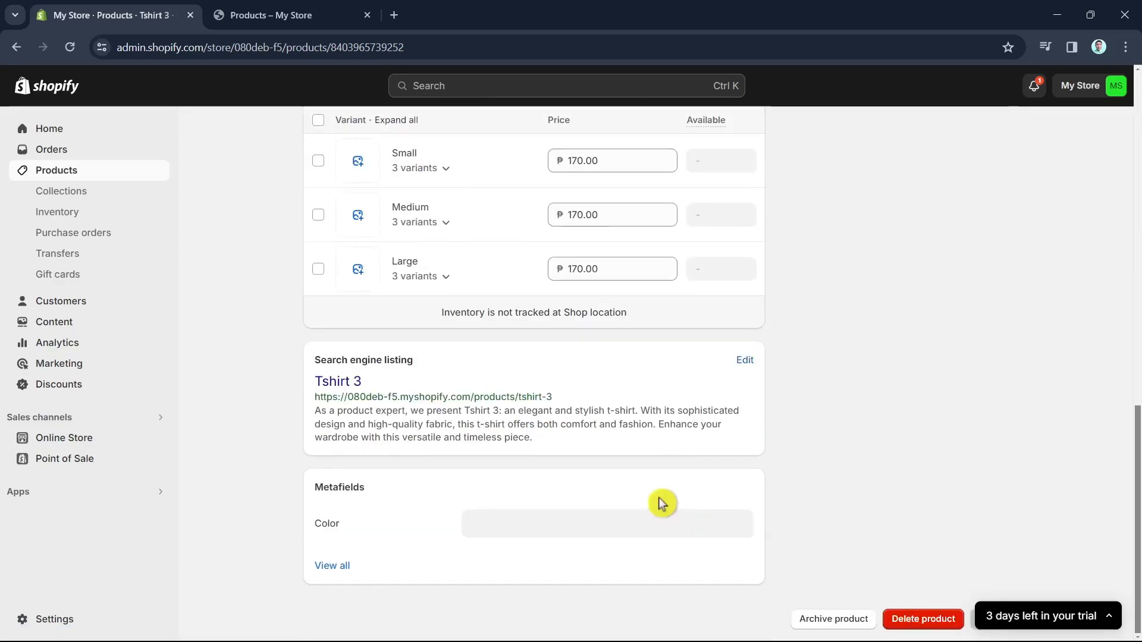
scroll(535, 470, "up", 4)
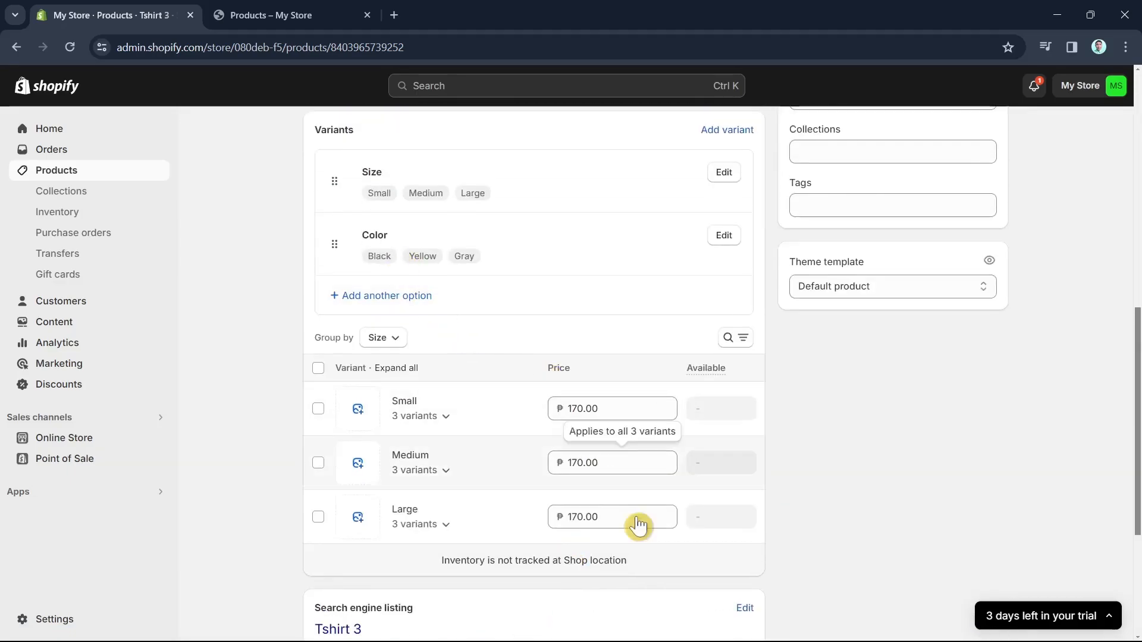
scroll(636, 525, "down", 4)
left_click(525, 522)
type("Black")
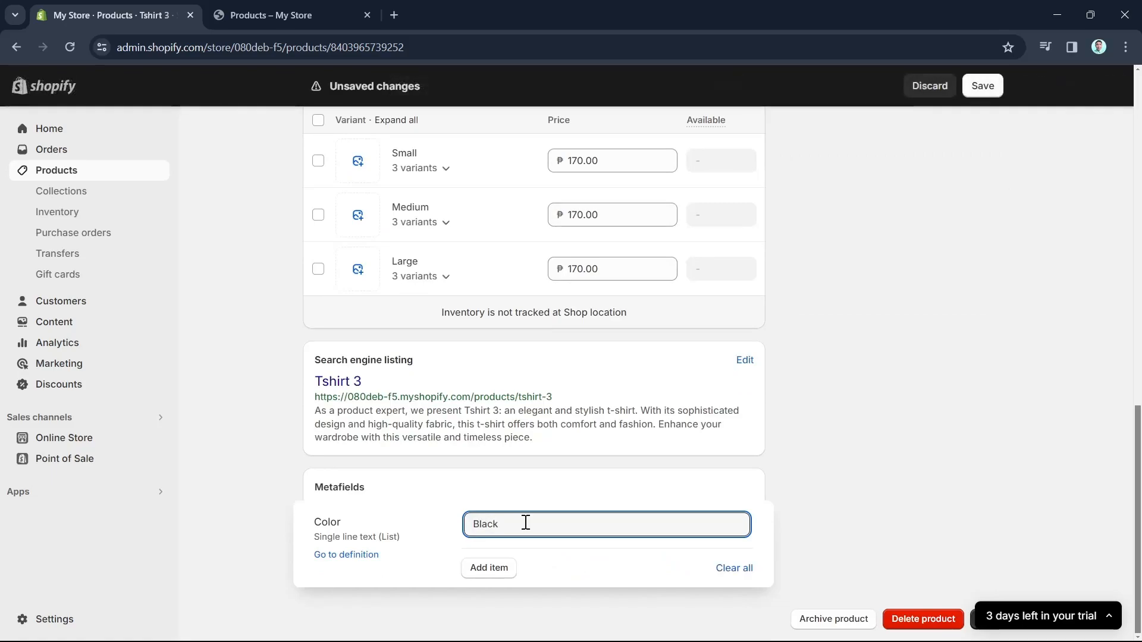
left_click(492, 568)
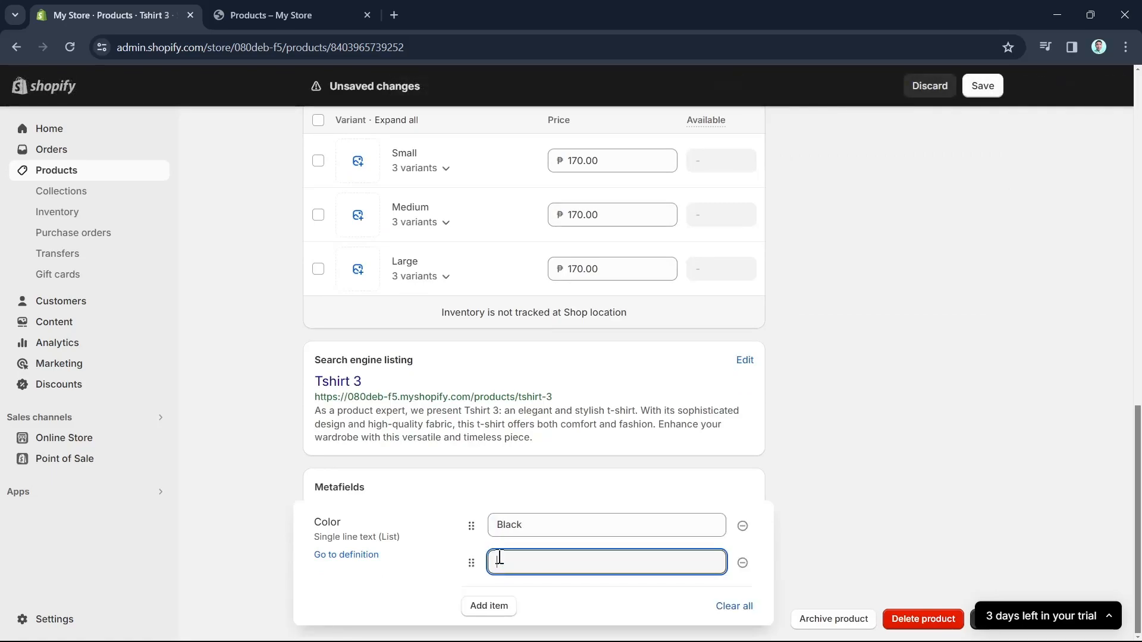
left_click(501, 608)
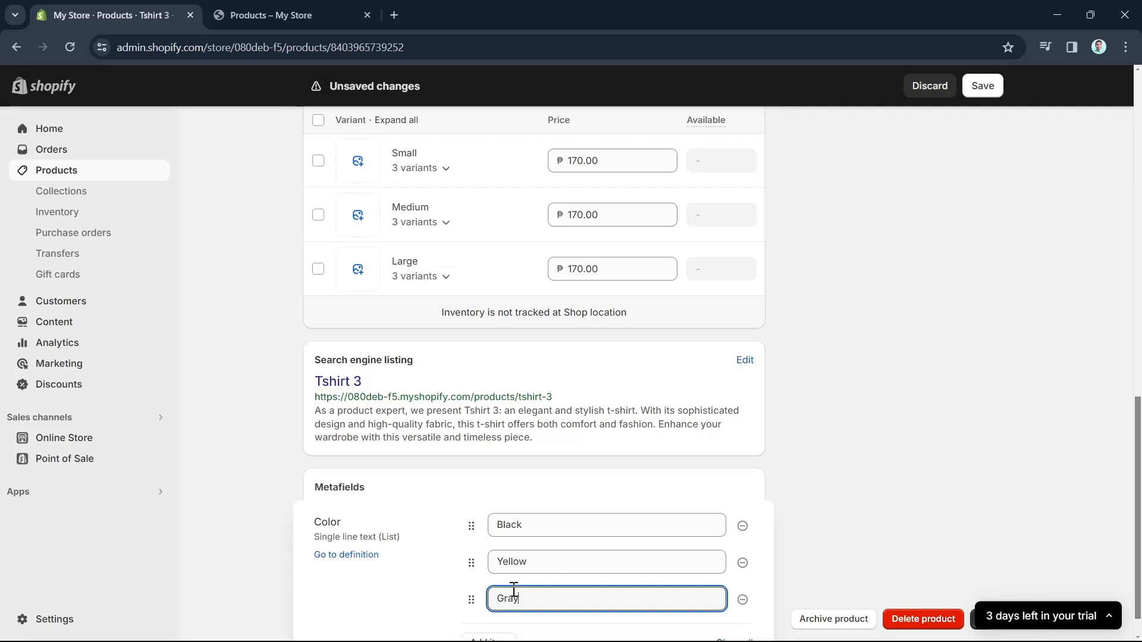
left_click(982, 85)
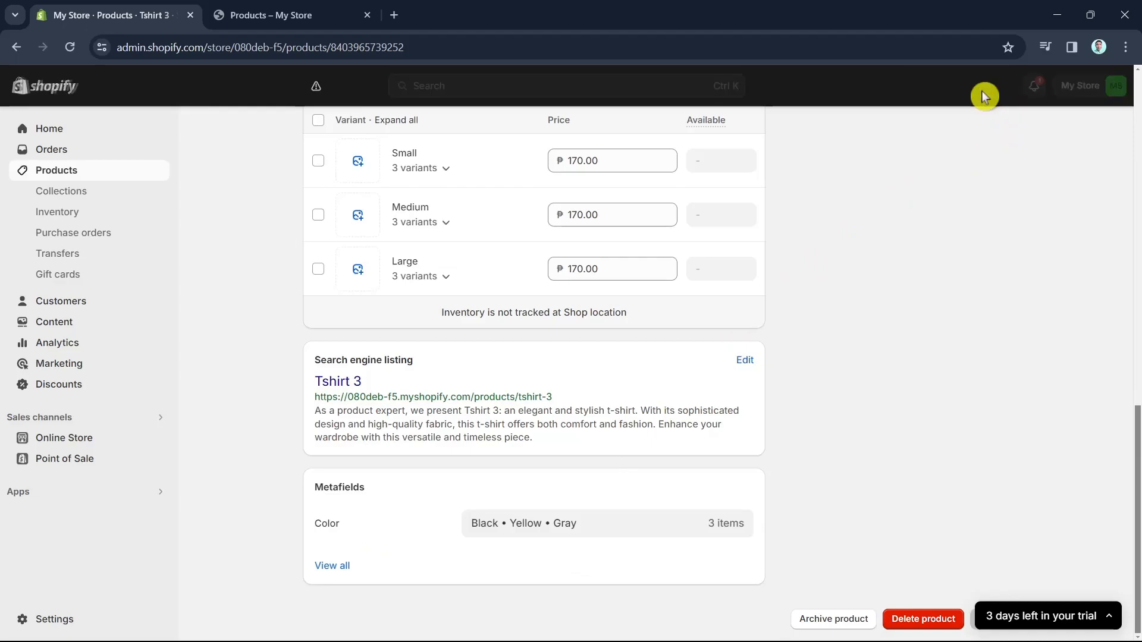
Reload the storefront's Products page and test the options of the Color (metafield) filter.
left_click(288, 13)
left_click(74, 53)
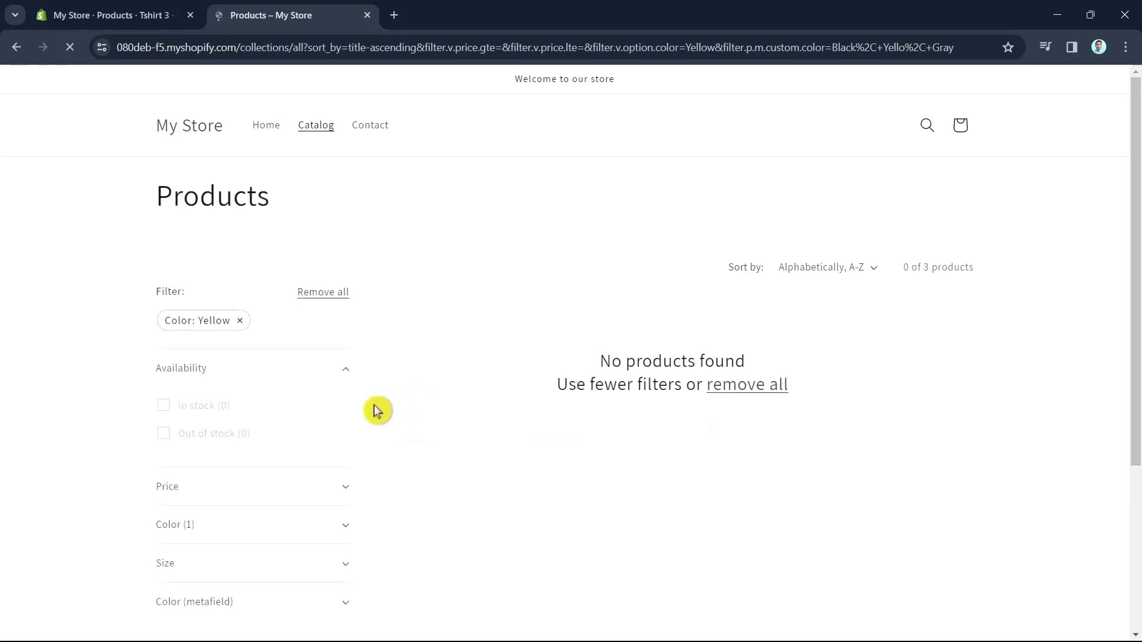
scroll(385, 408, "down", 4)
left_click(166, 456)
left_click(164, 430)
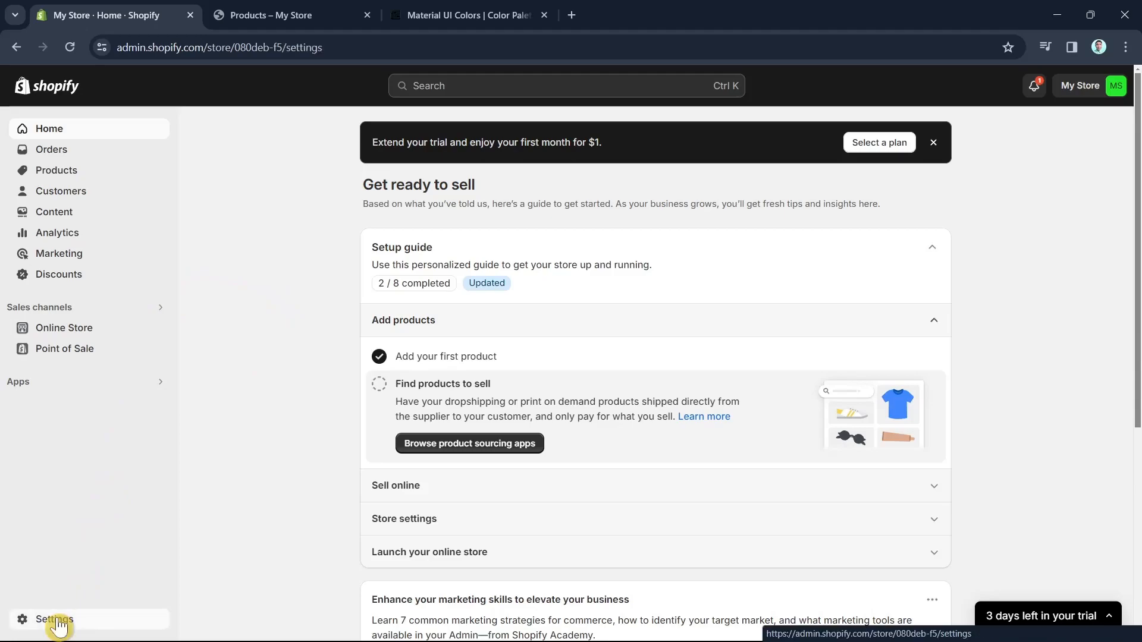
In the store's custom data settings, start a new metaobject definition named Color.
left_click(58, 621)
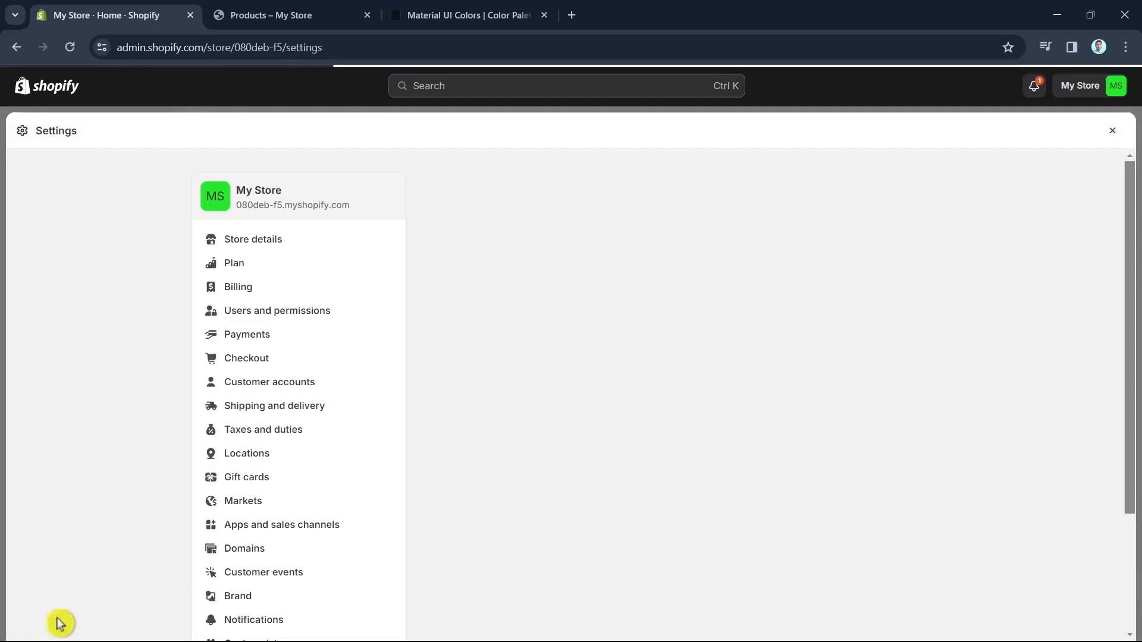
left_click(294, 249)
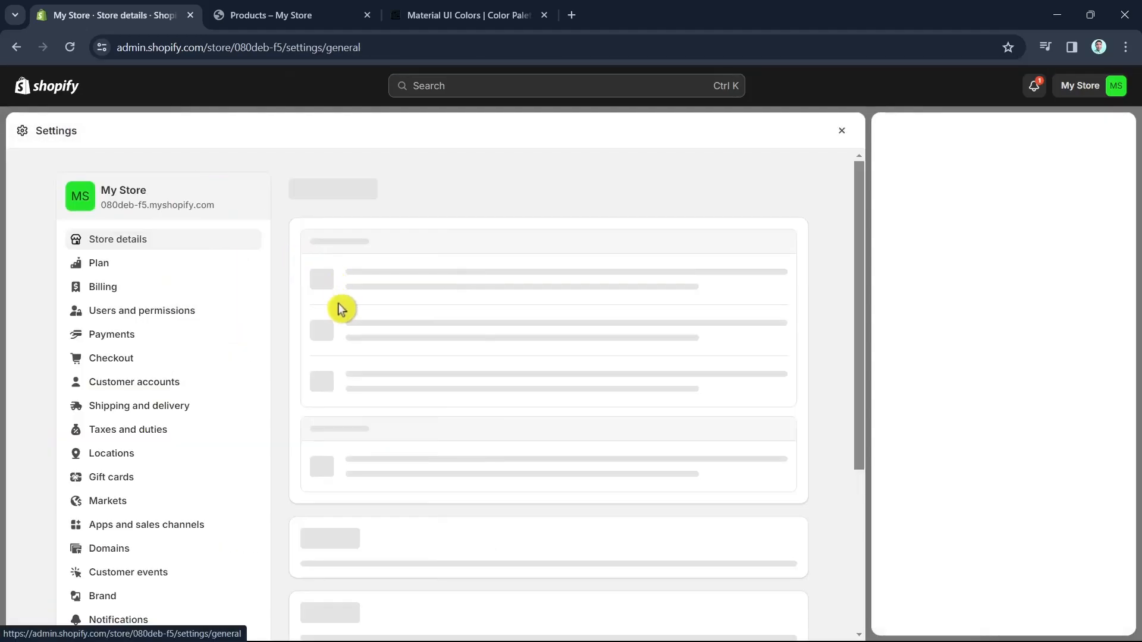
scroll(184, 515, "down", 2)
left_click(156, 527)
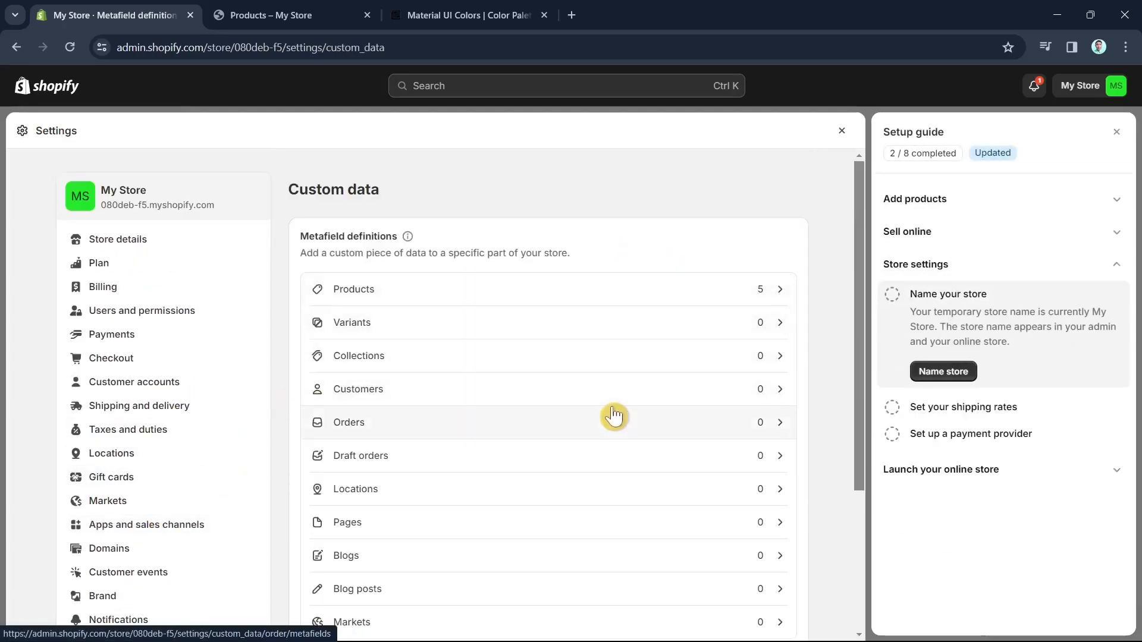
scroll(615, 393, "down", 3)
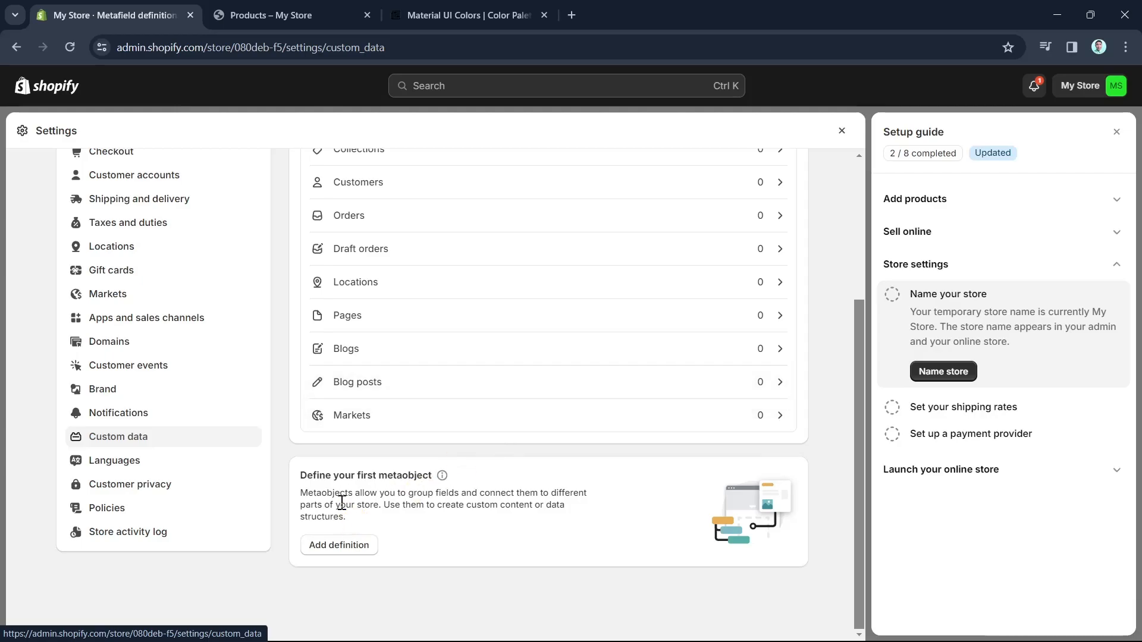
left_click(364, 556)
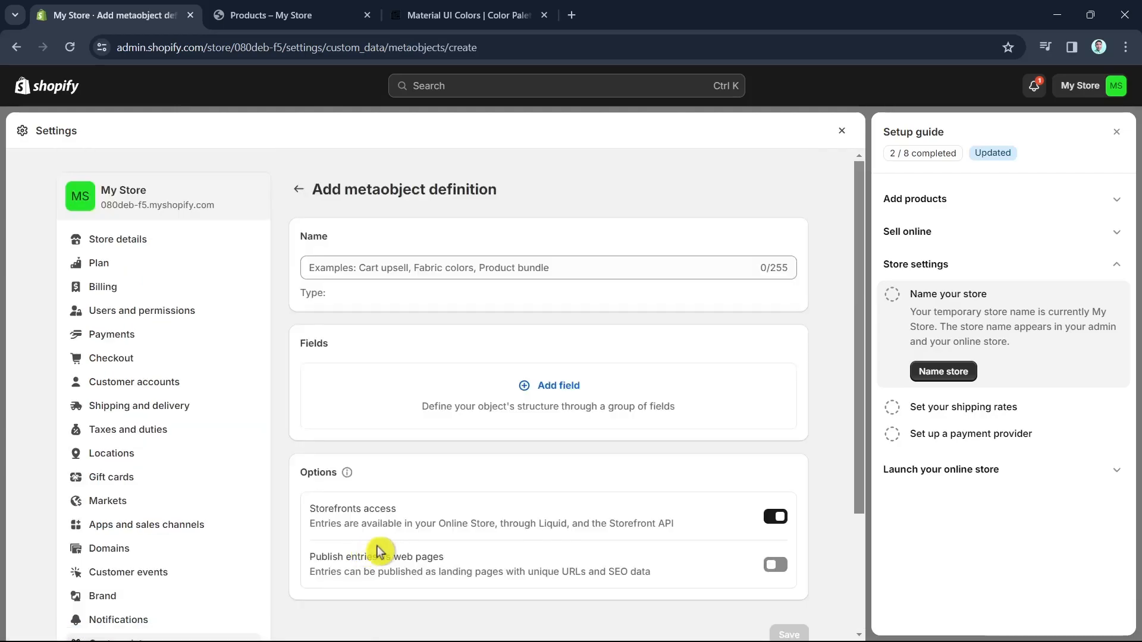
left_click(423, 268)
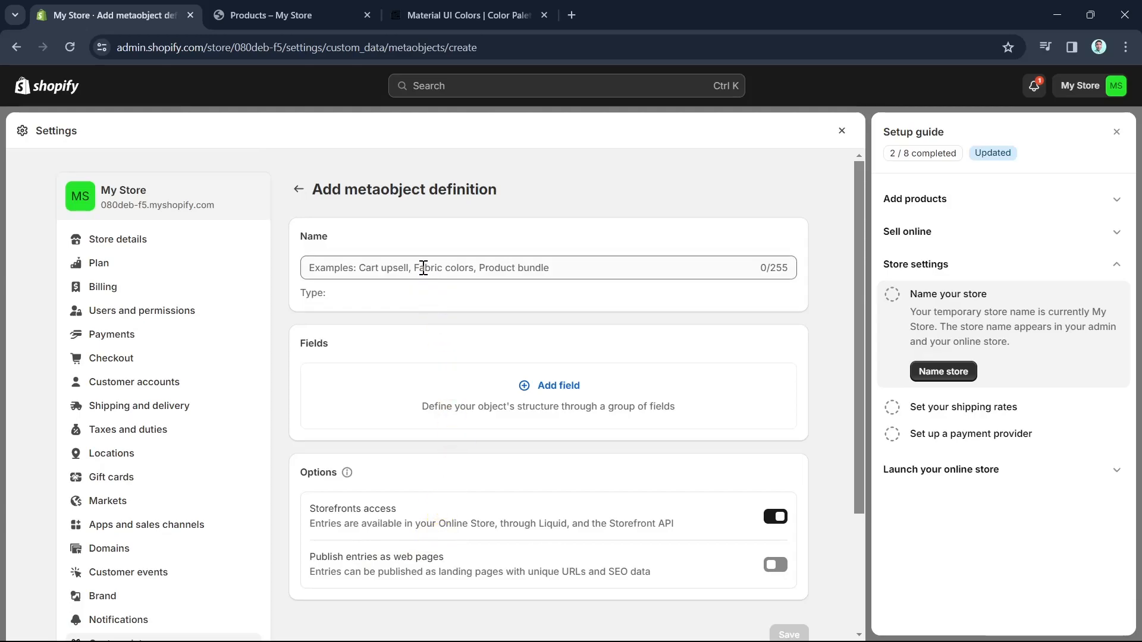
left_click(424, 268)
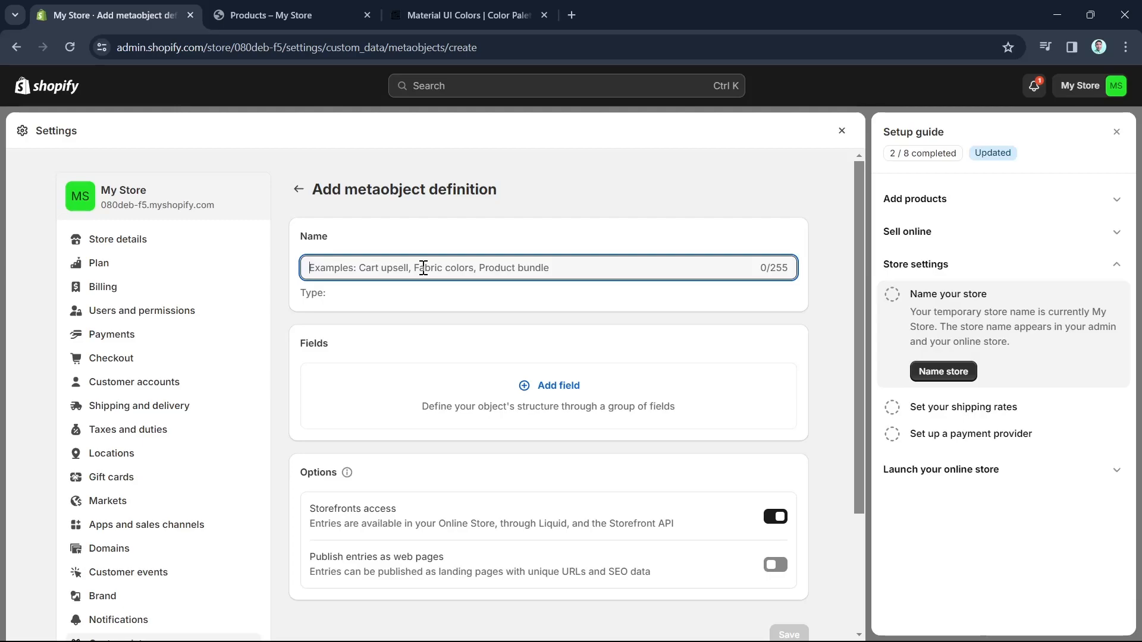
type("Color")
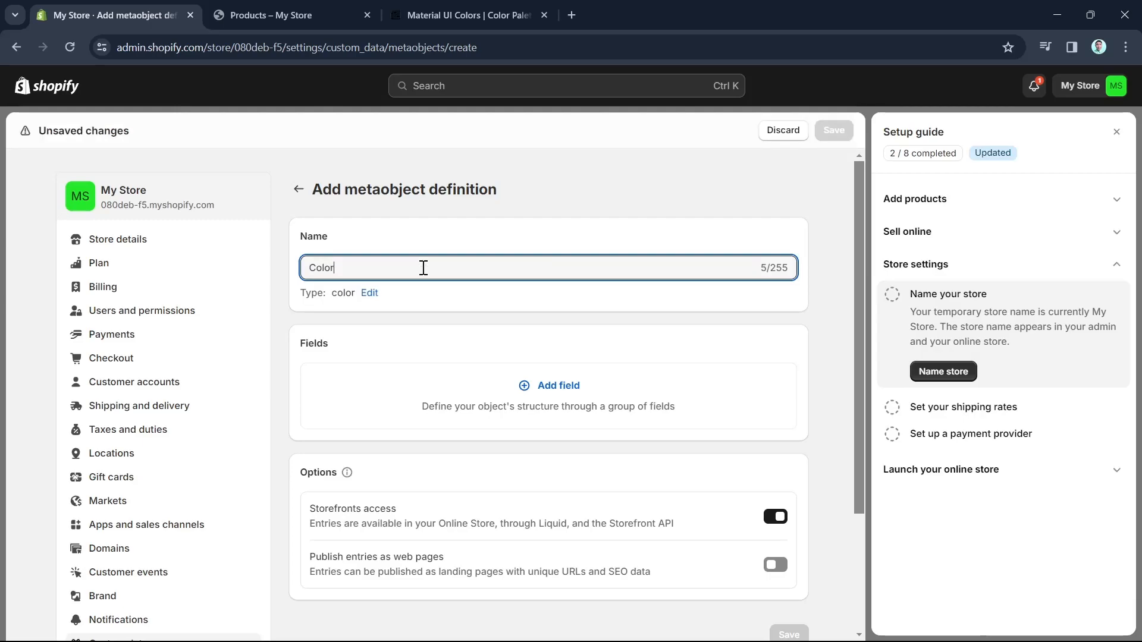
Add a single line text field called Name to the Color metaobject definition.
left_click(556, 386)
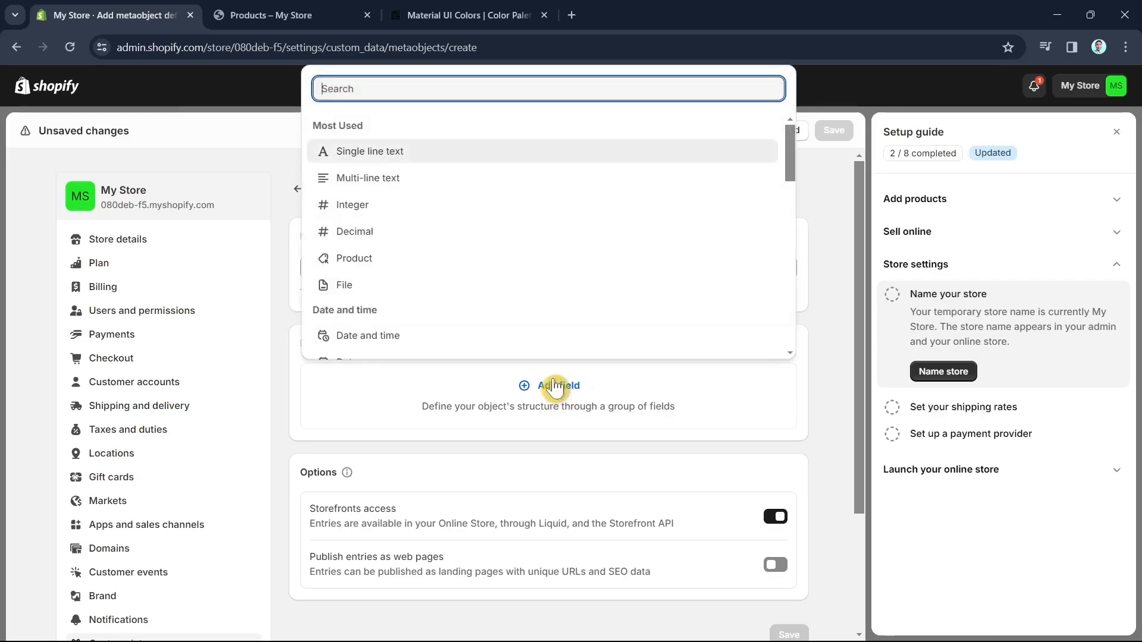
left_click(440, 153)
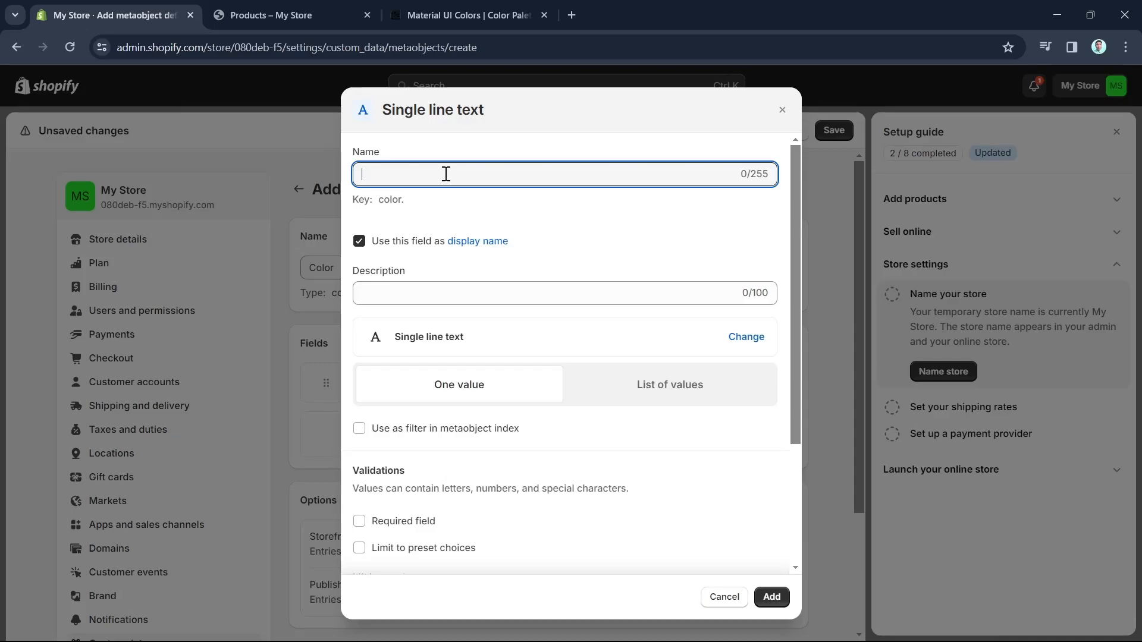
type("Name")
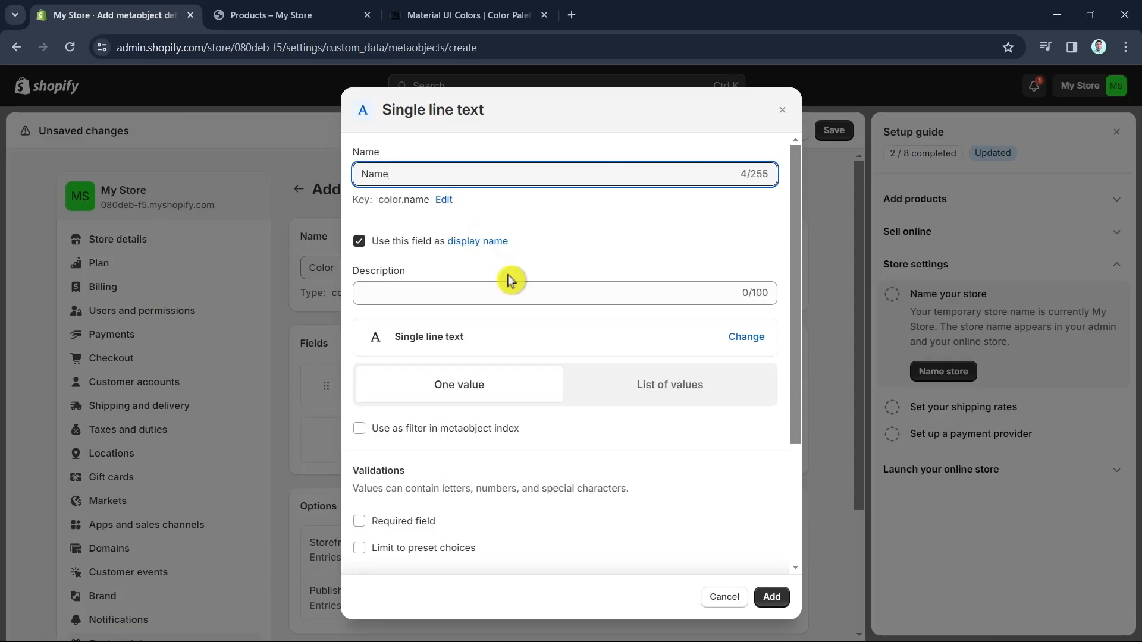
left_click_drag(389, 172, 360, 166)
left_click(393, 168)
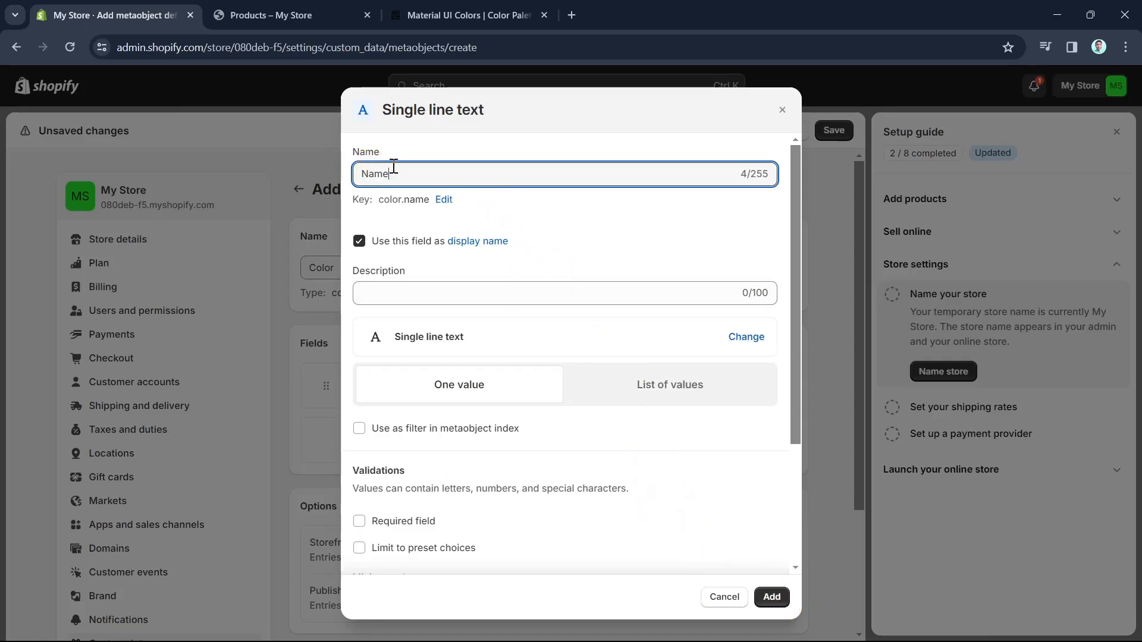
left_click(772, 597)
Add a field of type Color called Hexcode to the metaobject definition.
left_click(562, 515)
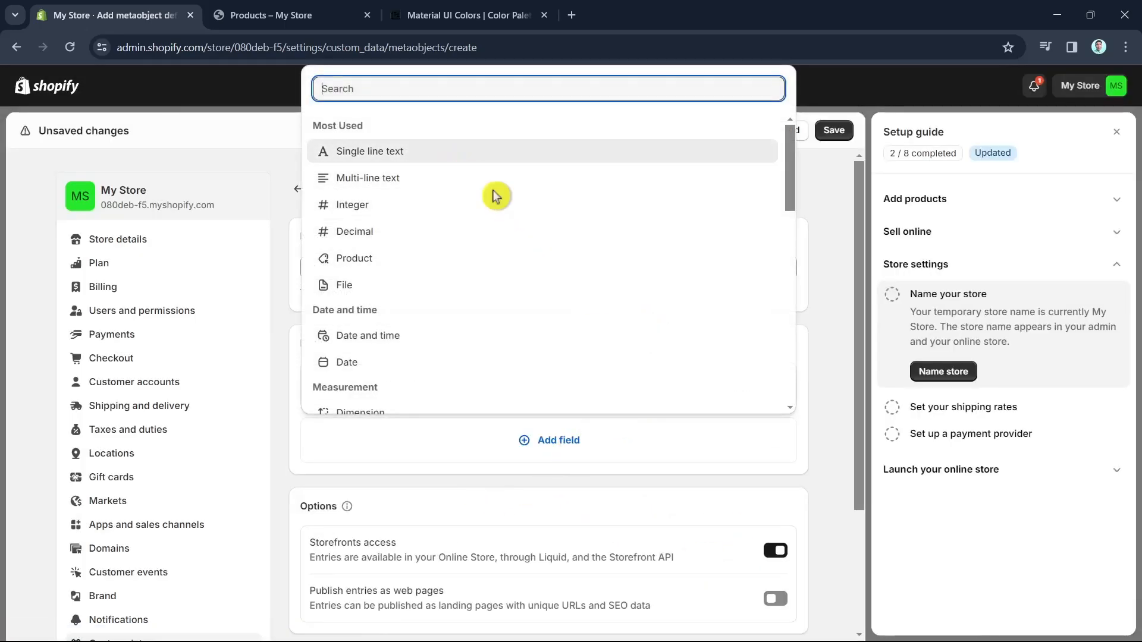
scroll(470, 330, "down", 4)
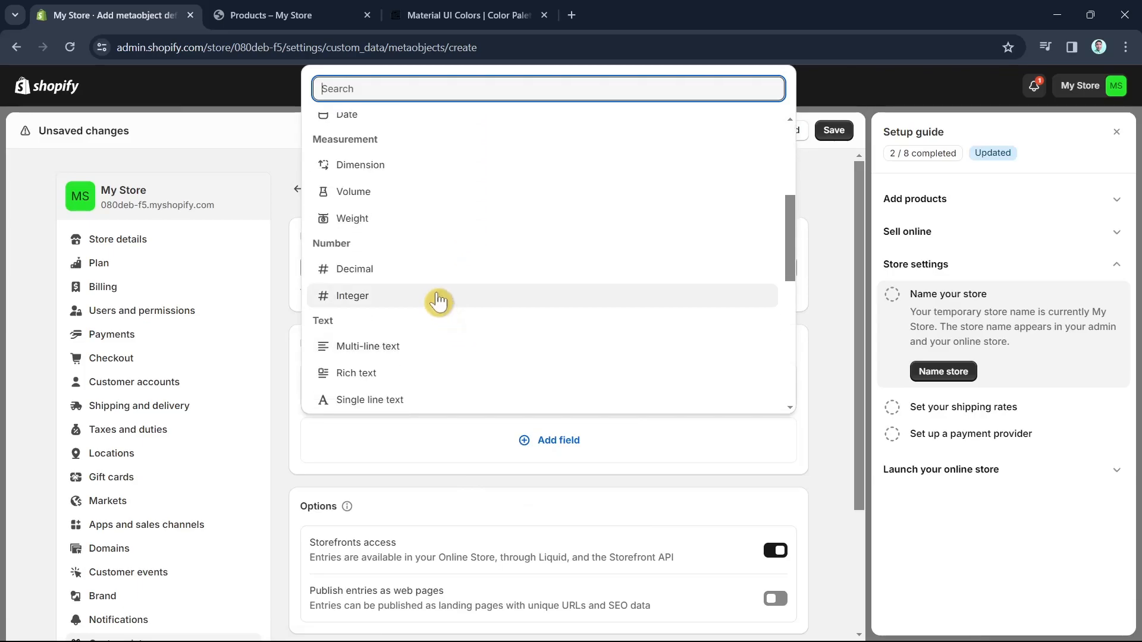
scroll(438, 301, "down", 2)
scroll(395, 332, "down", 4)
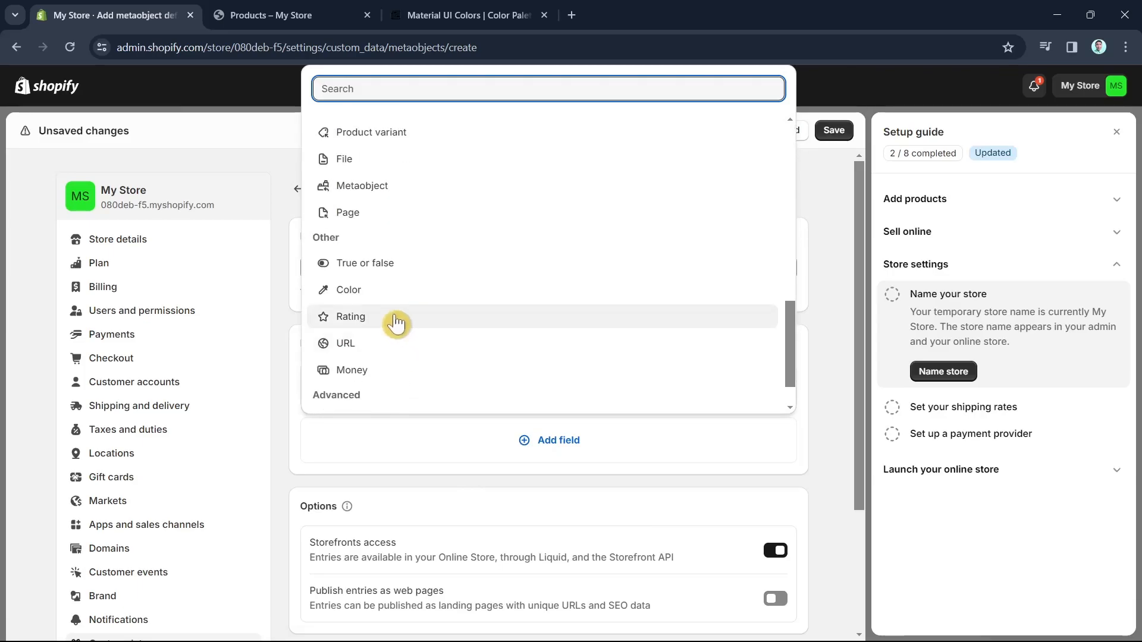
left_click(375, 293)
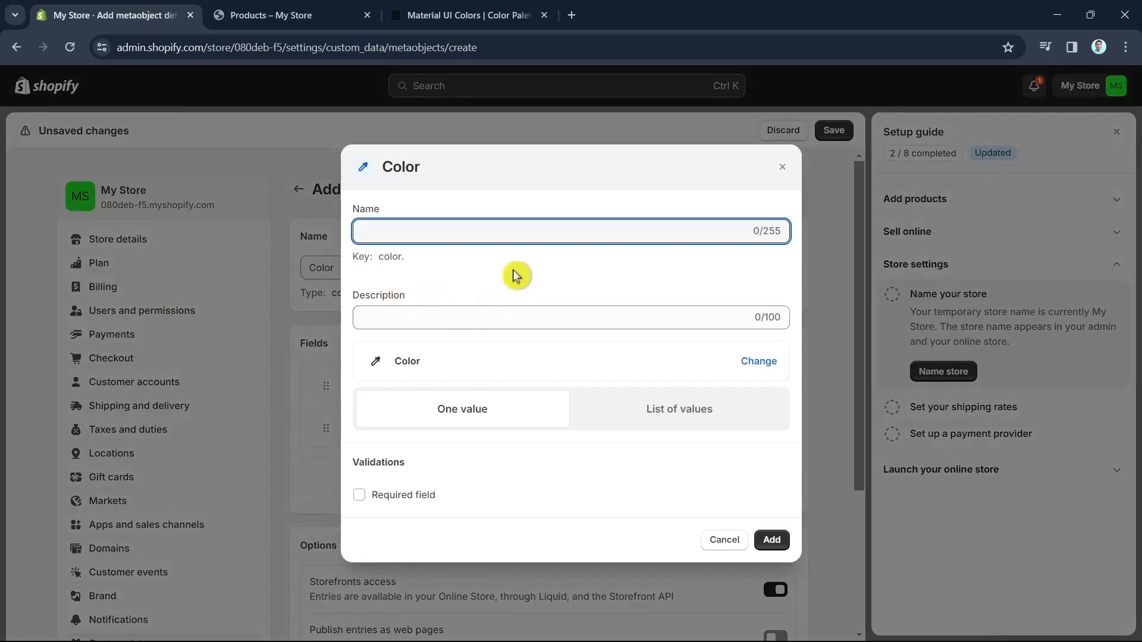
type("Hexcode")
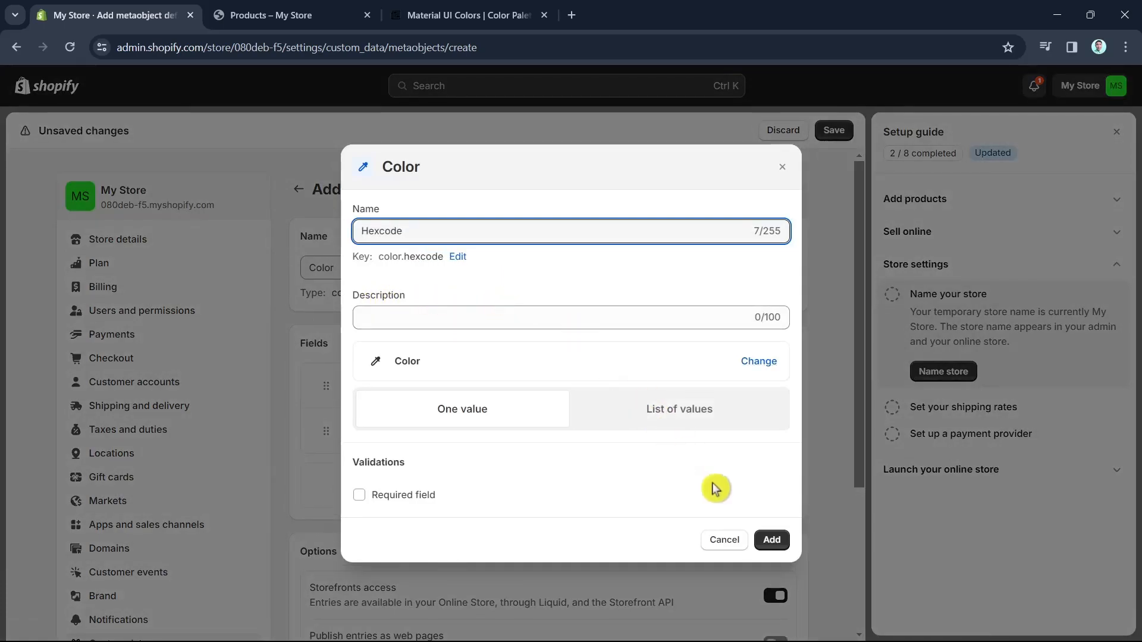
left_click(772, 540)
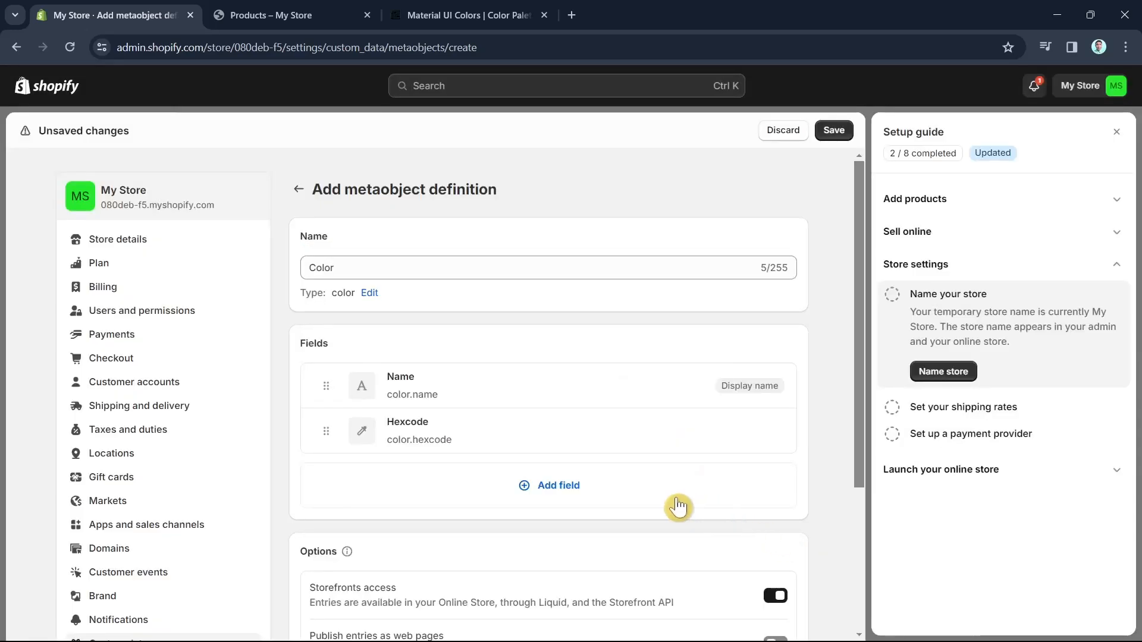
Add a File field called Image to the metaobject definition and save the definition.
left_click(570, 491)
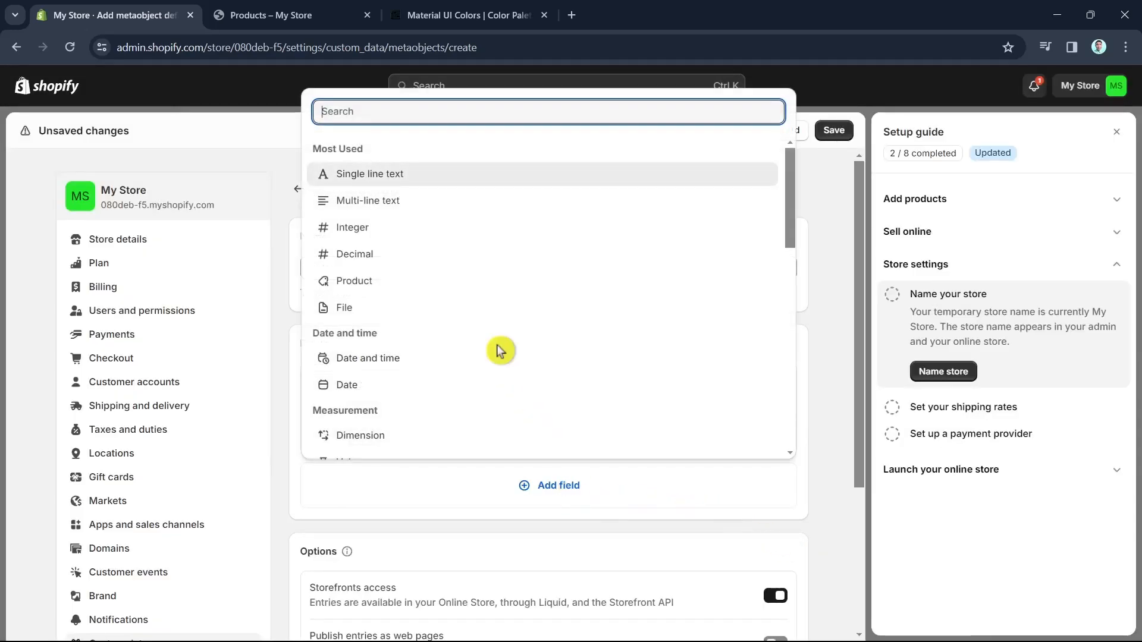
scroll(500, 357, "down", 4)
scroll(503, 355, "down", 3)
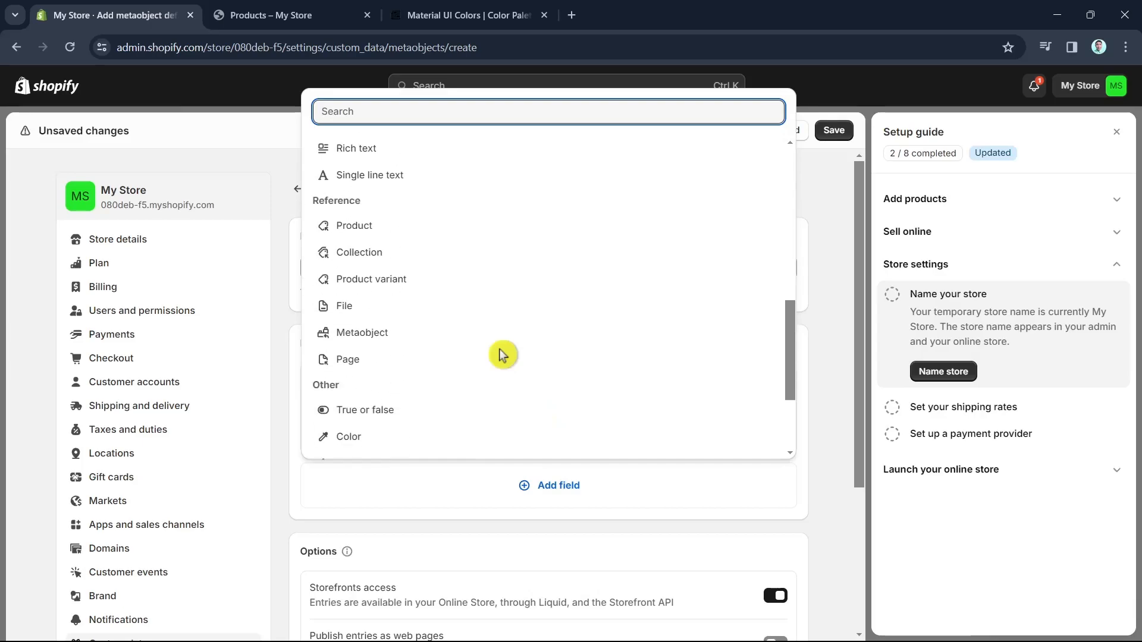
left_click(402, 314)
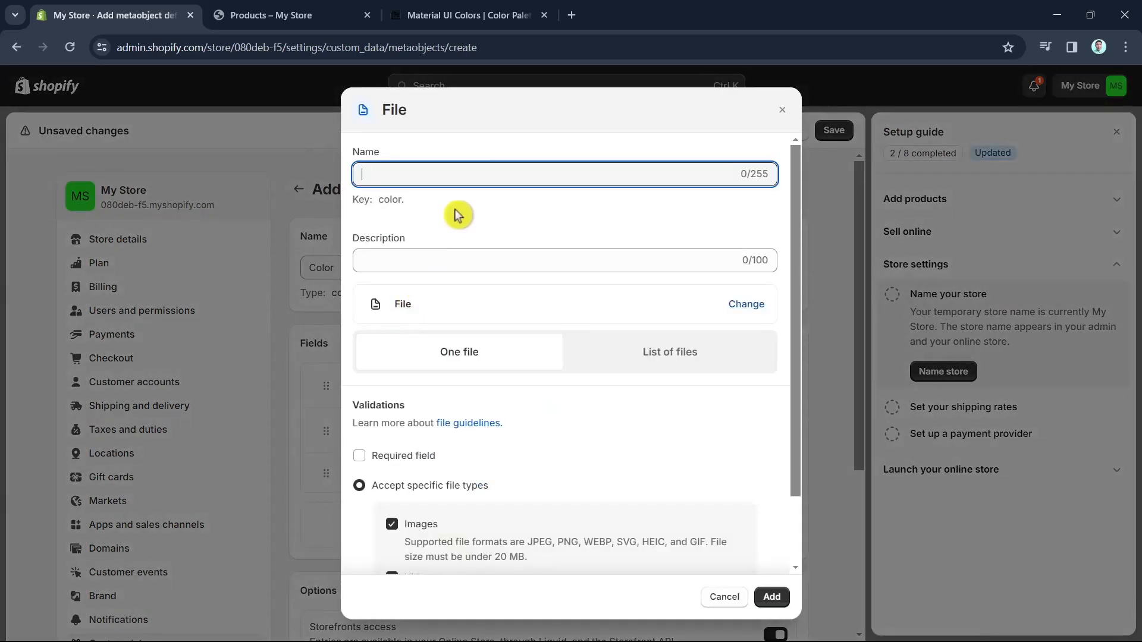
type("Image")
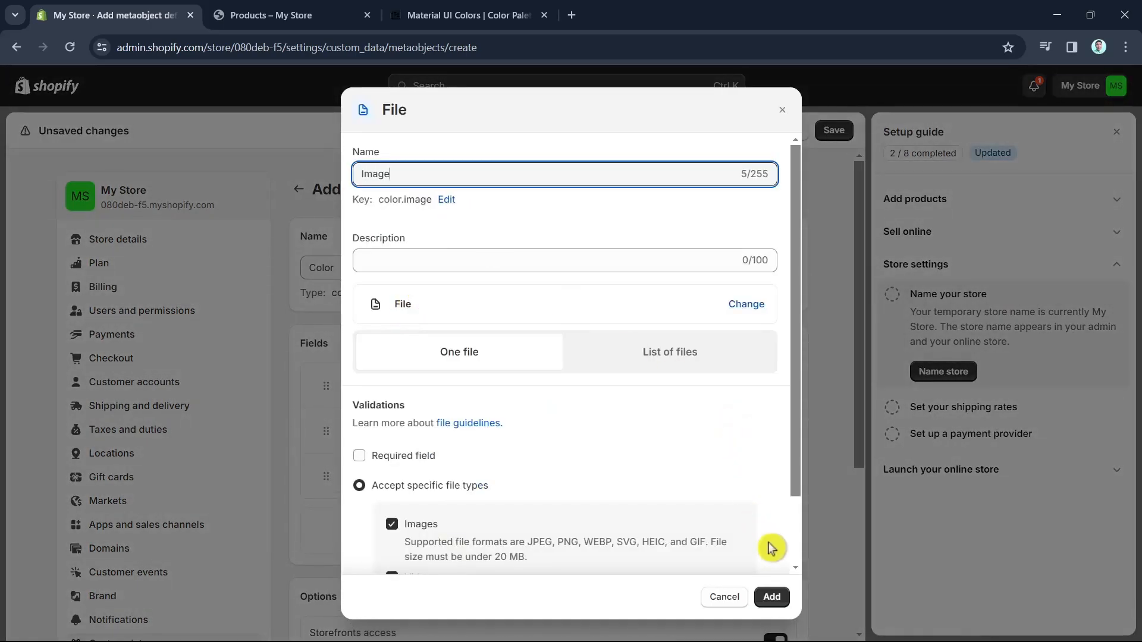
left_click(771, 597)
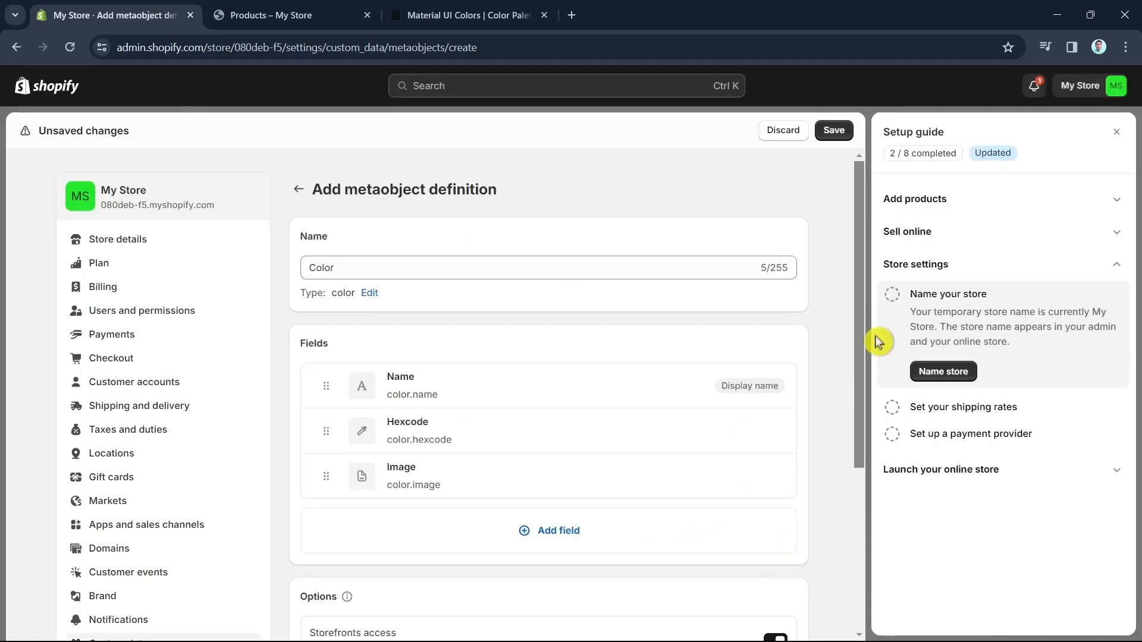
left_click(834, 132)
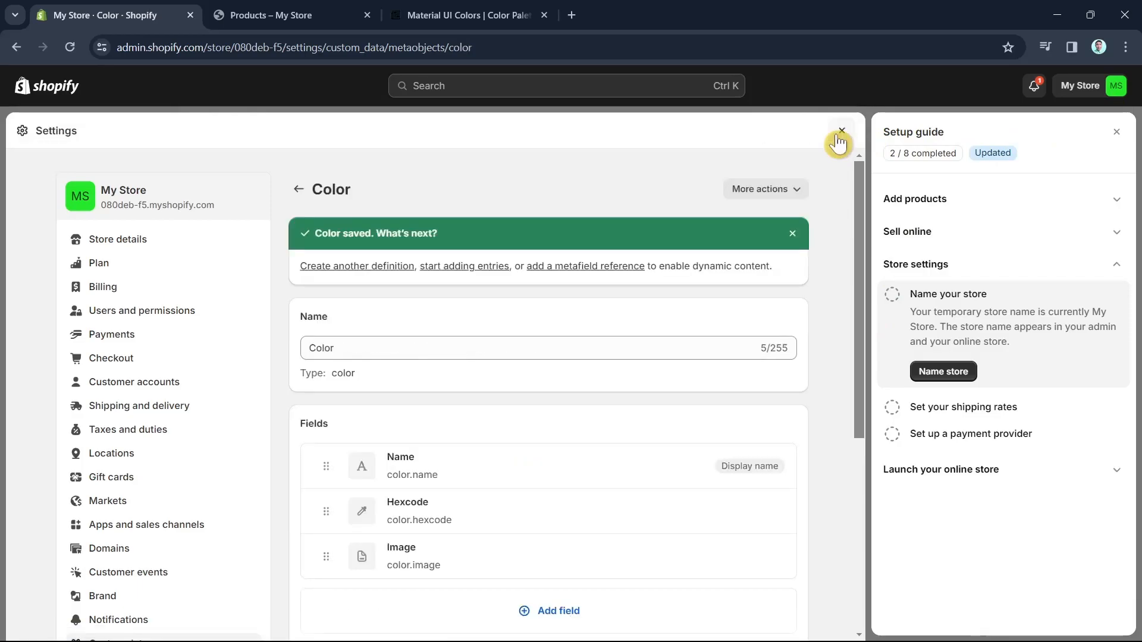
Leave the settings and start a new entry named Black for the Color metaobject.
left_click(840, 135)
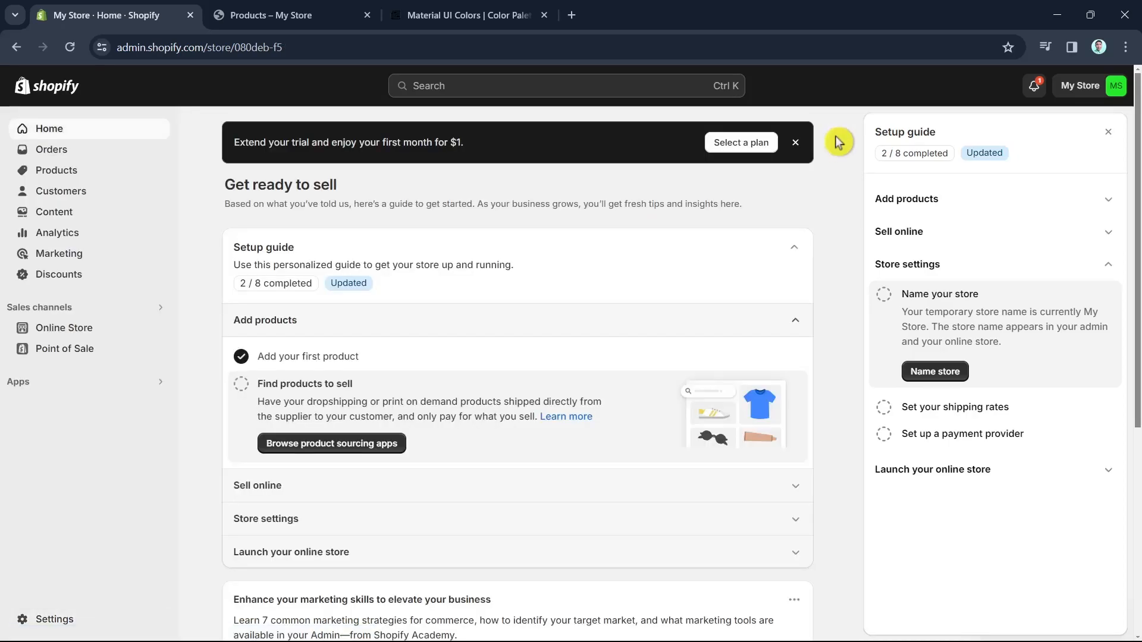
left_click(77, 214)
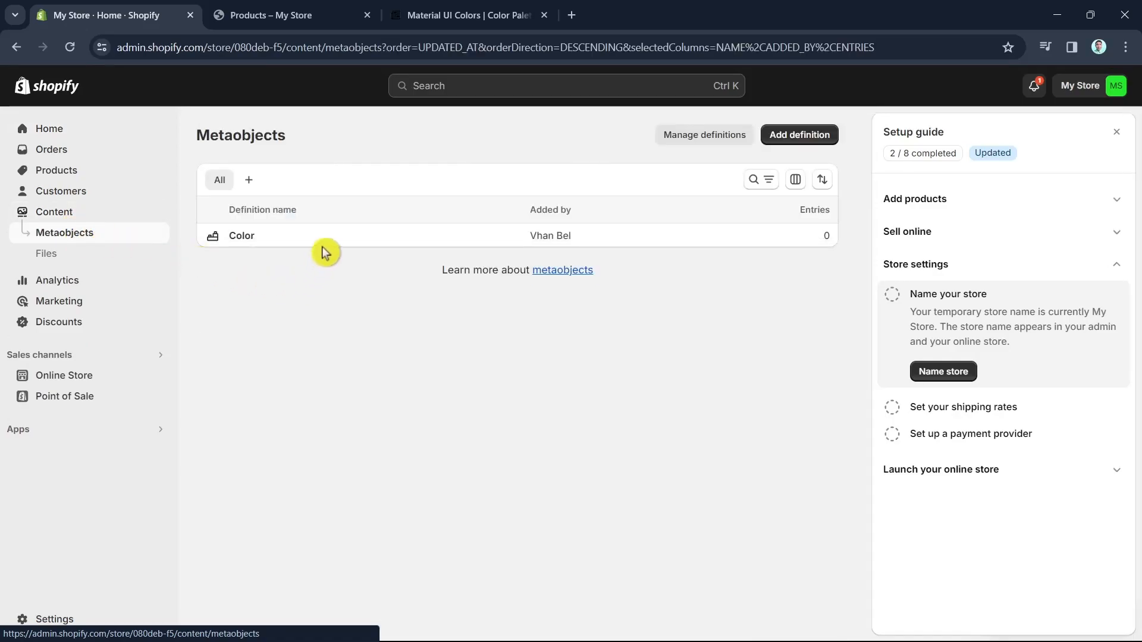
left_click(281, 249)
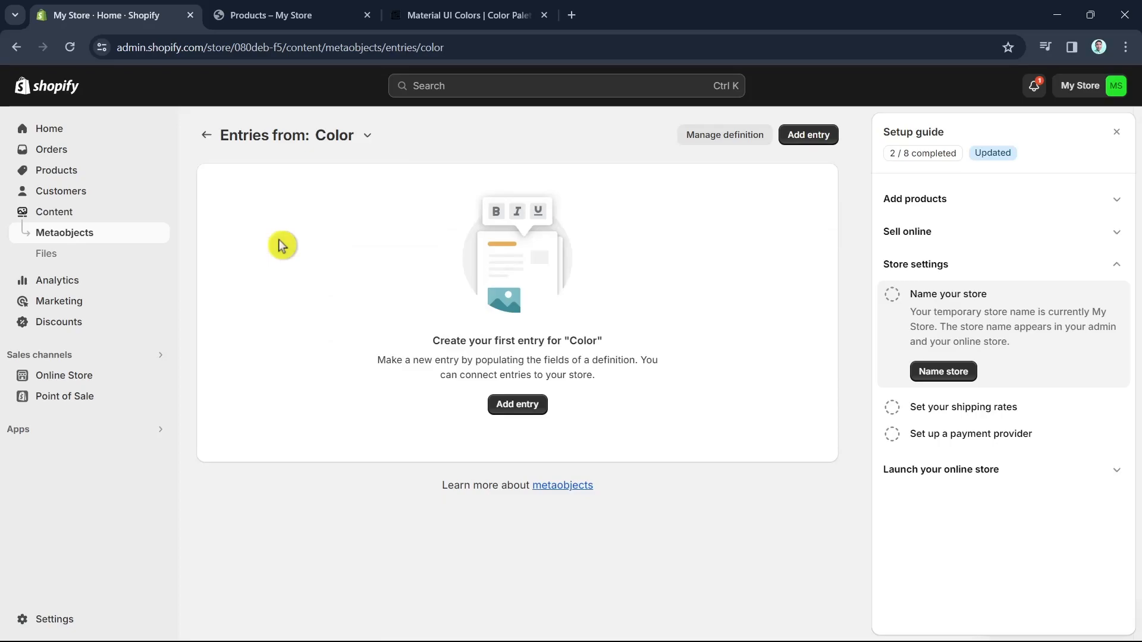
left_click(523, 415)
left_click(305, 212)
type("Black")
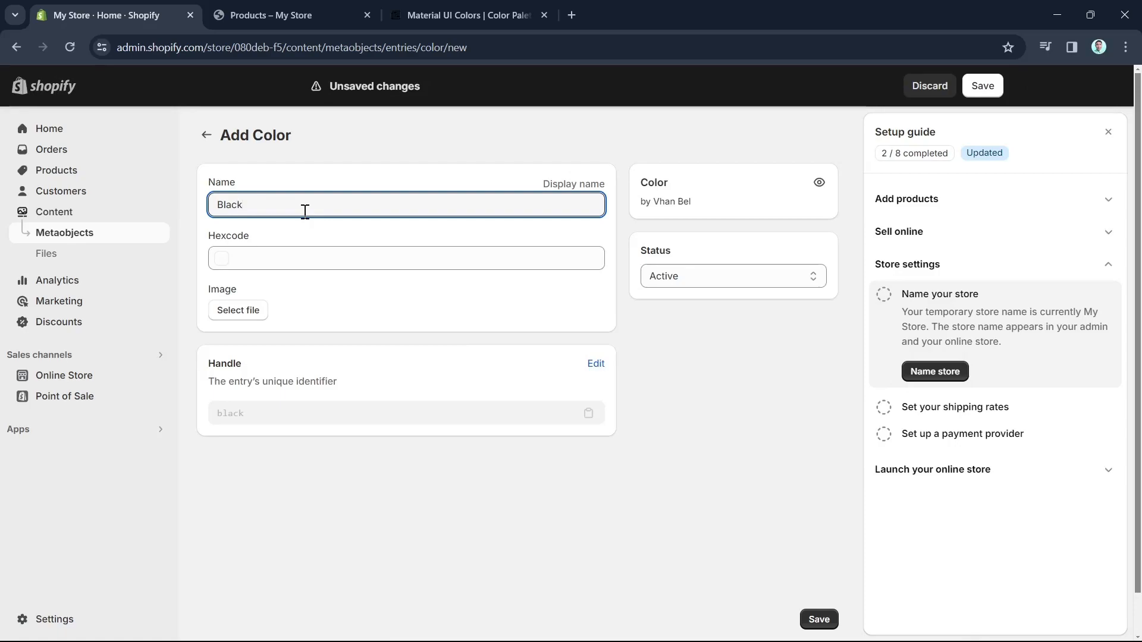
Set the Black entry's hexcode to #000000, save the entry and return to the Color entries list.
left_click(269, 260)
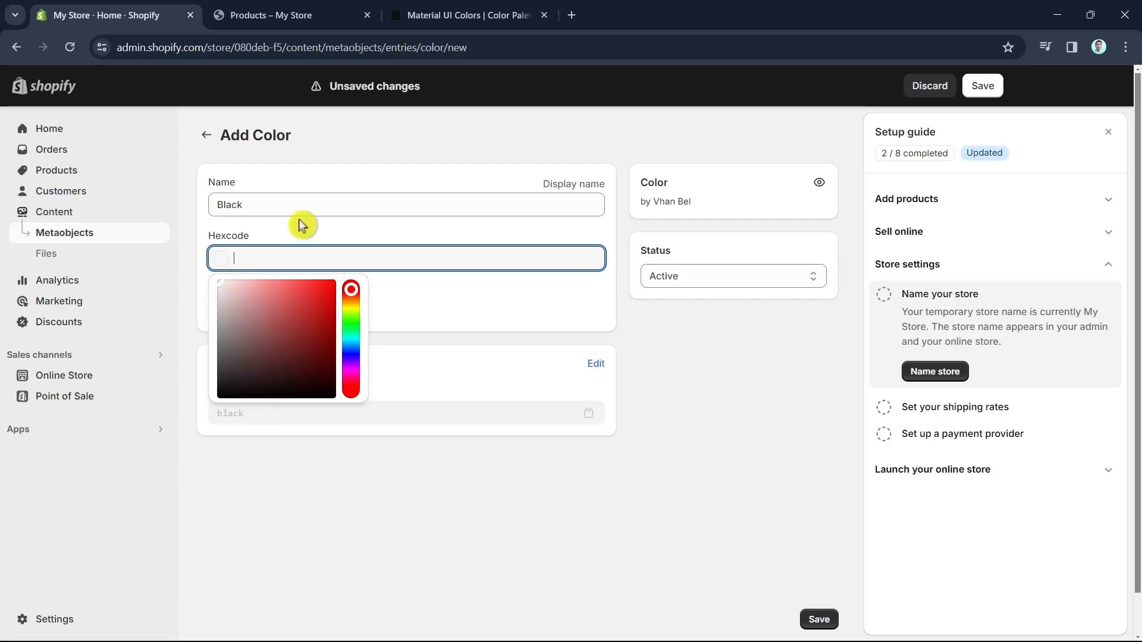
left_click(450, 13)
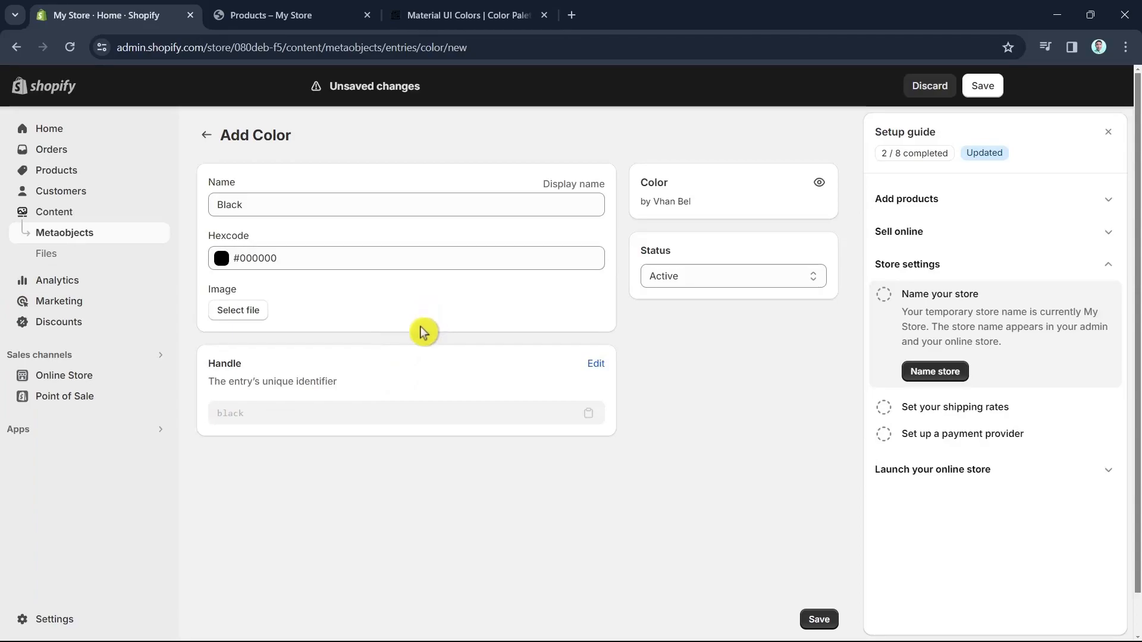
left_click(985, 88)
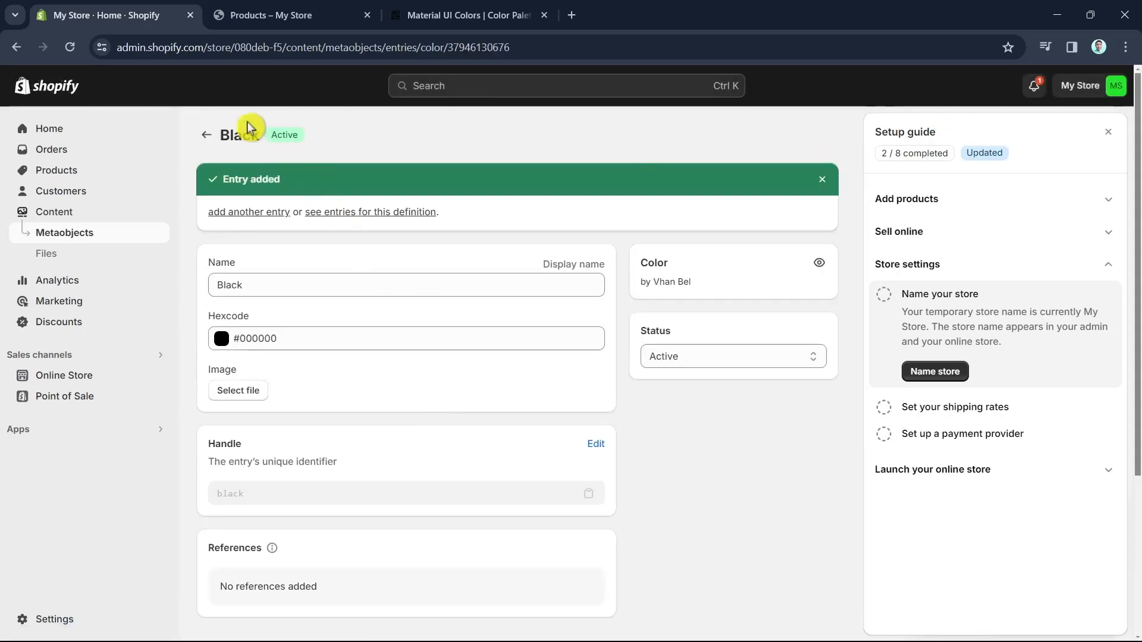
left_click(207, 135)
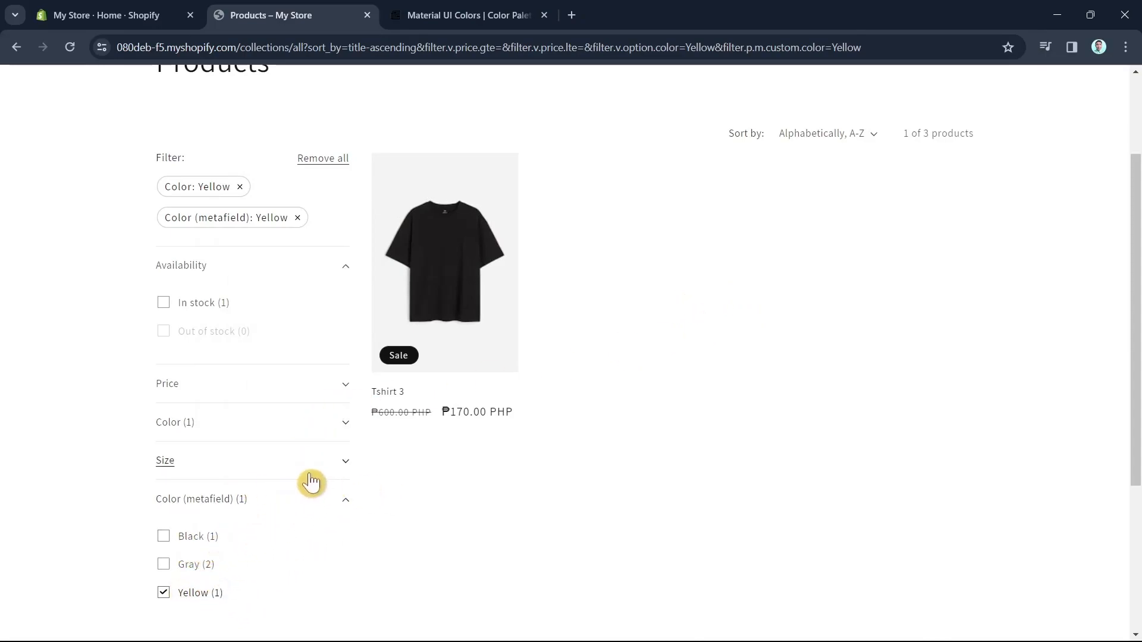
Return to the store admin and start a new product metafield definition in the custom data settings.
left_click(71, 14)
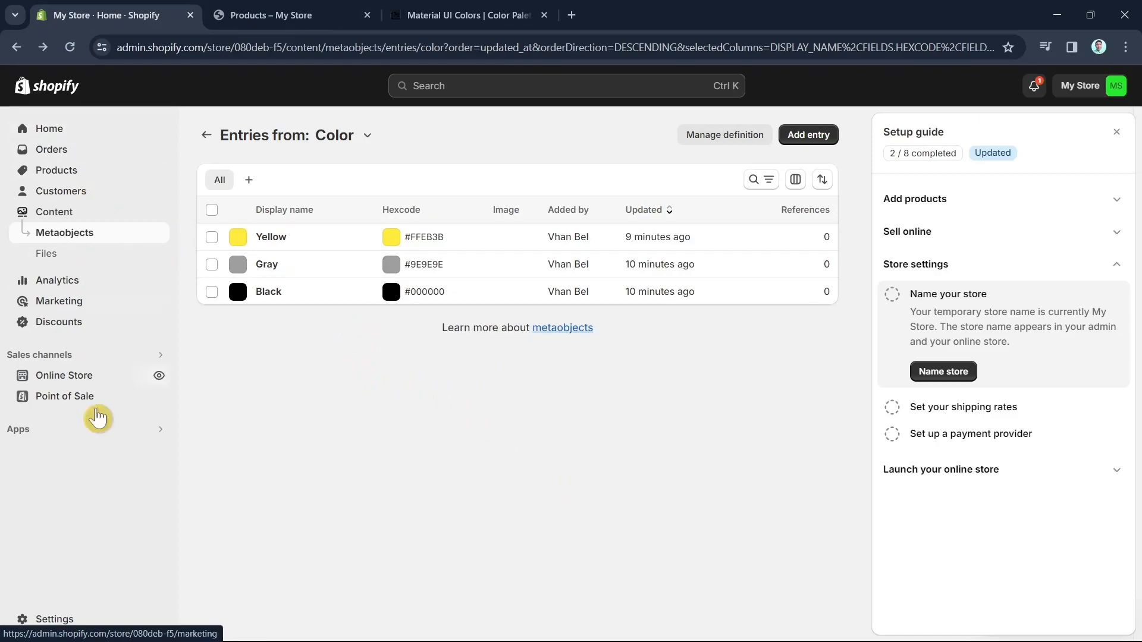
left_click(47, 621)
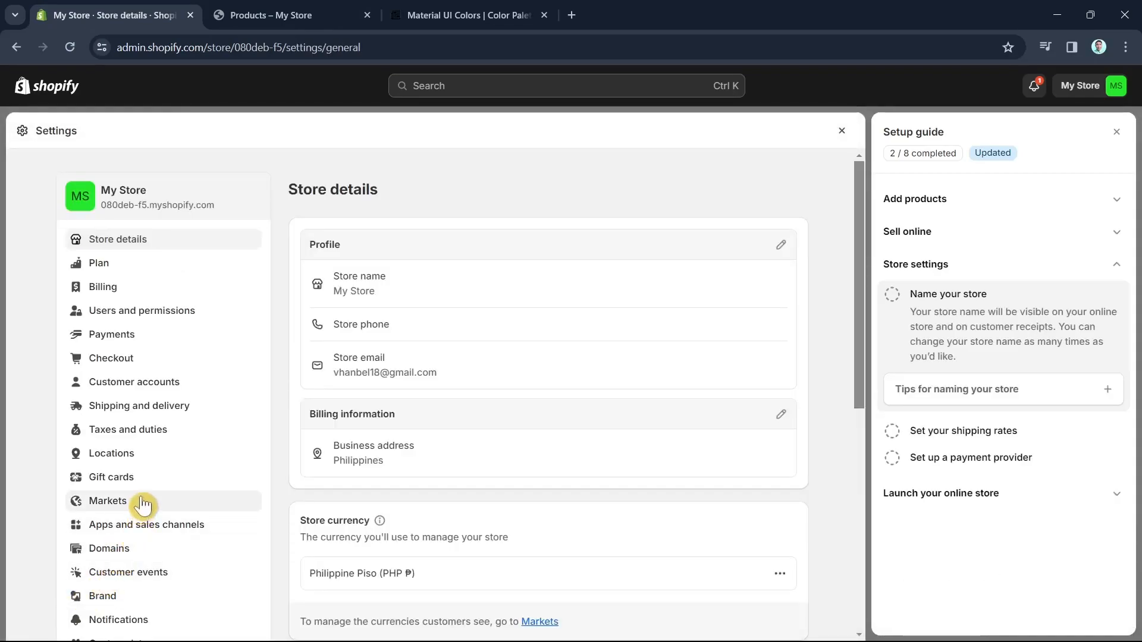
scroll(156, 588, "down", 4)
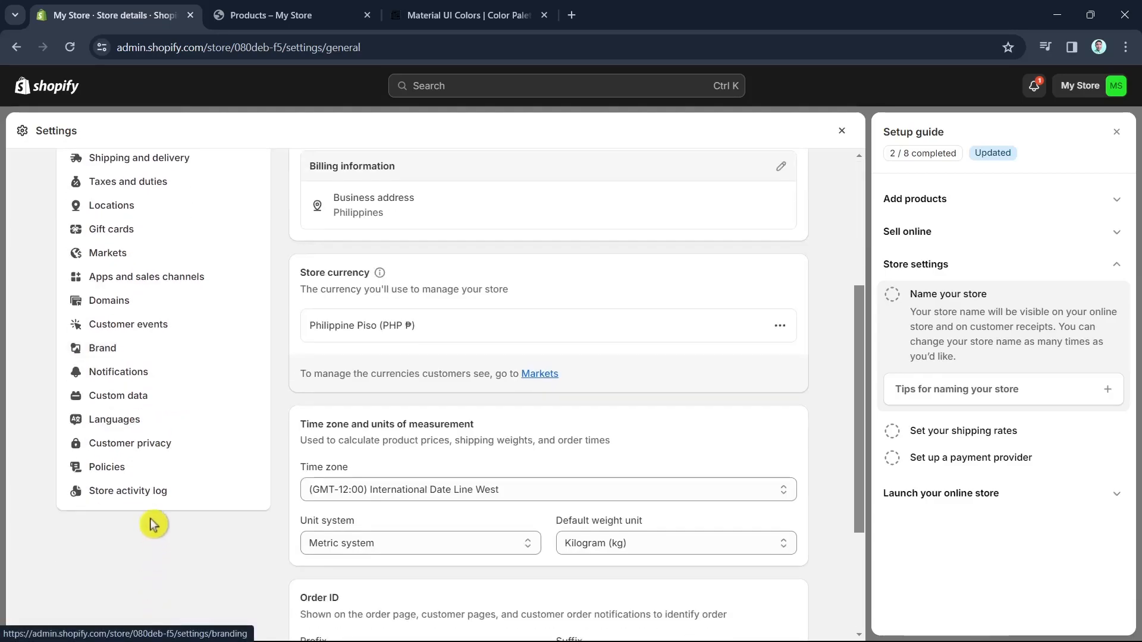
left_click(140, 402)
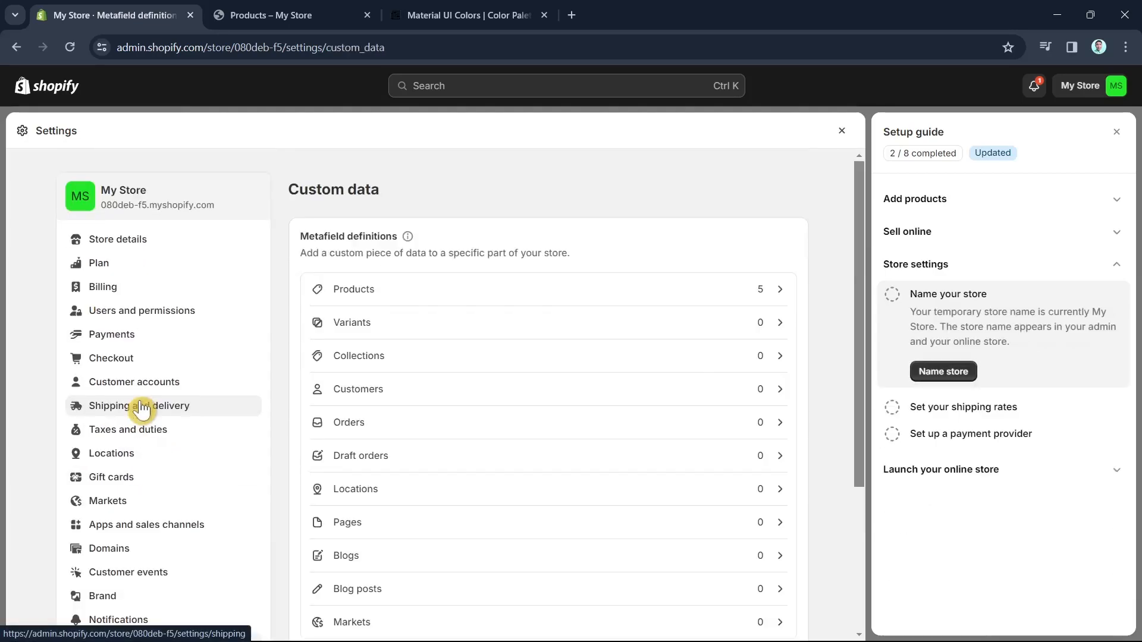
left_click(466, 287)
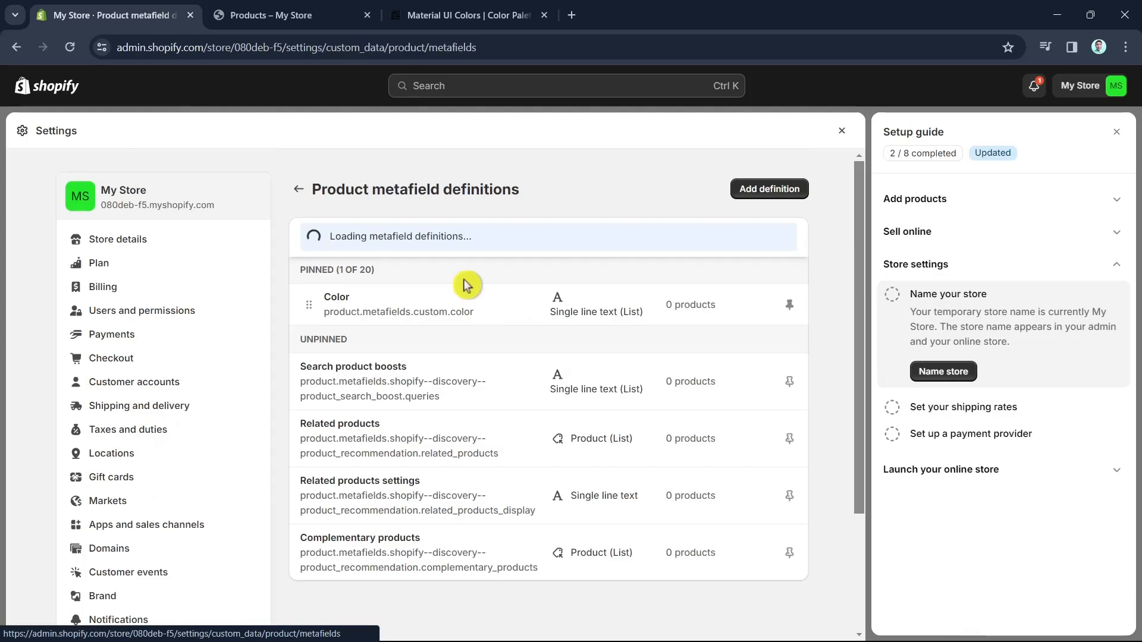
left_click(767, 196)
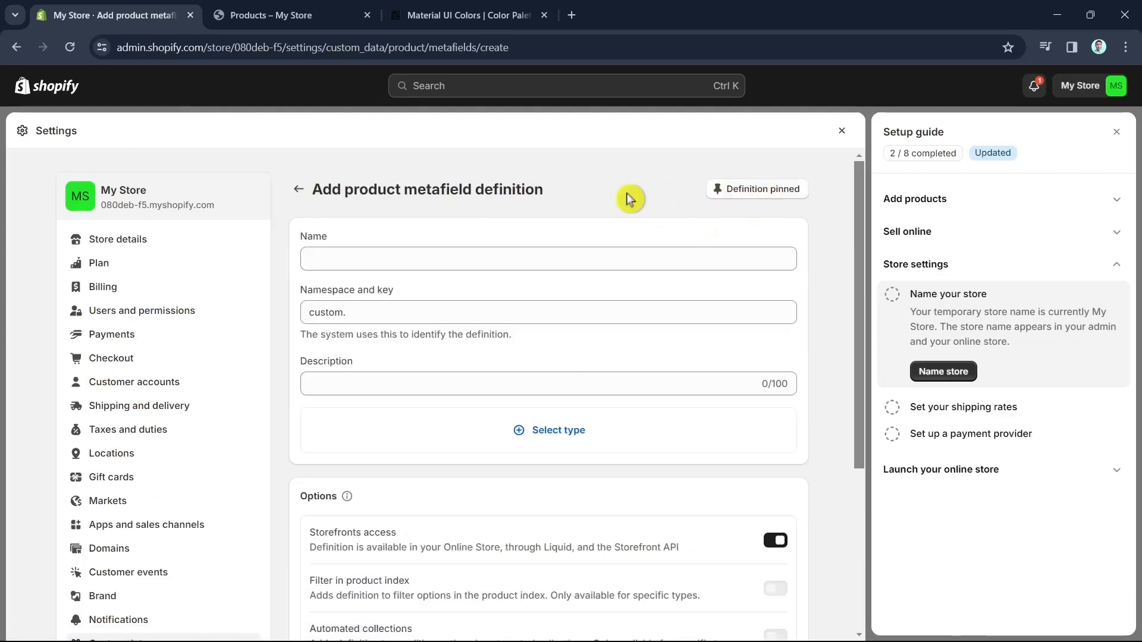
Name the product metafield definition Color Filter Swatch.
left_click(426, 254)
type("Colo")
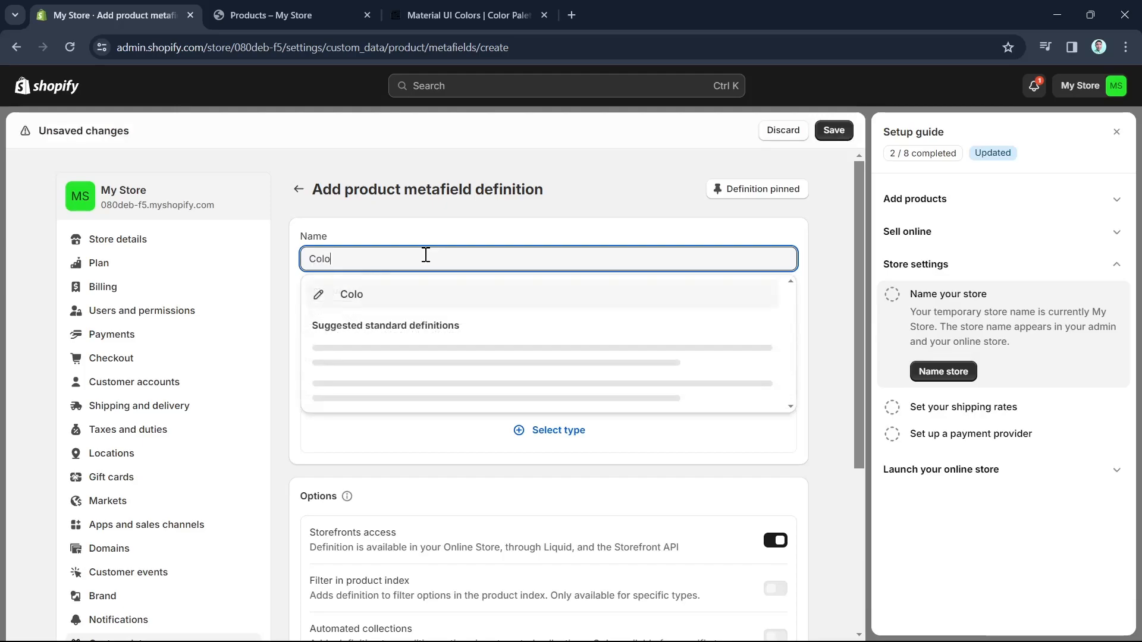
type("r Filter S")
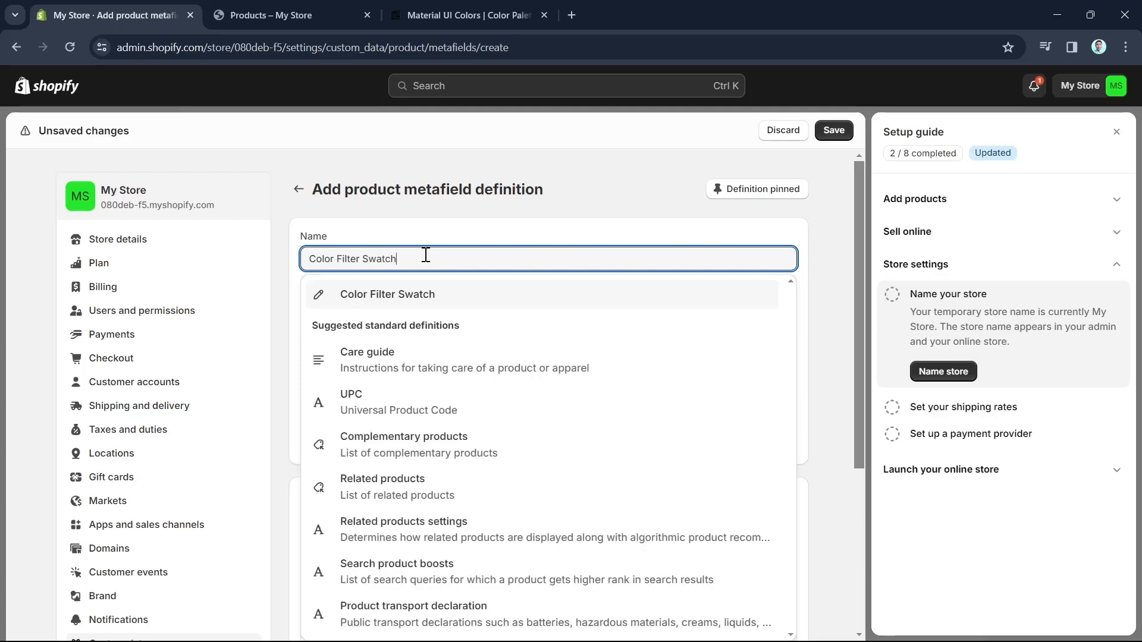
type("watch")
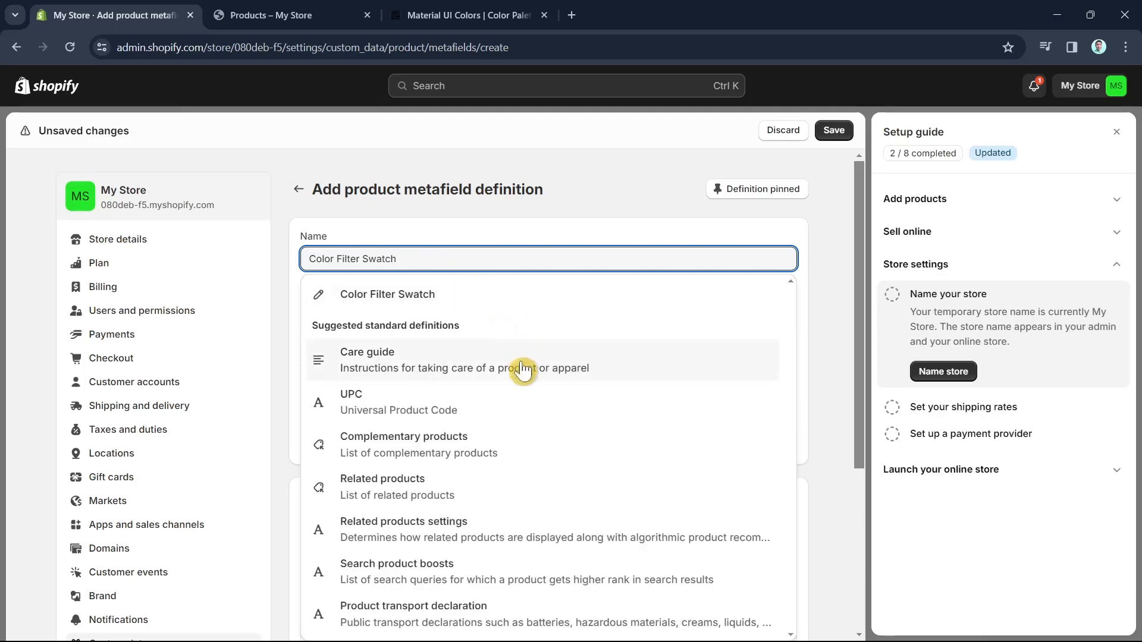
left_click(711, 233)
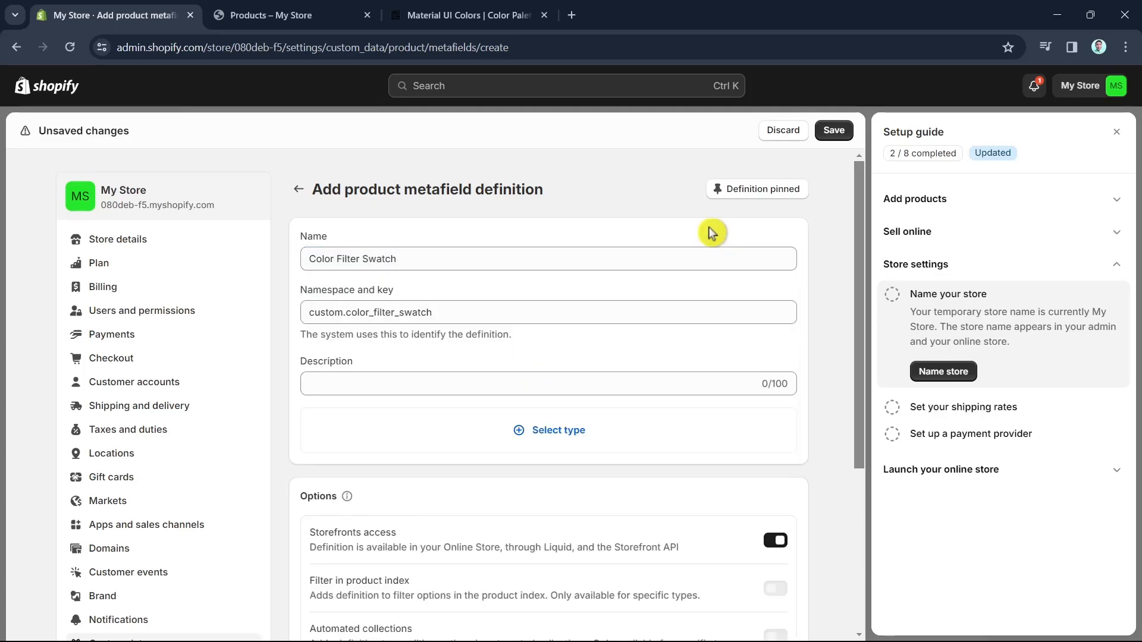
Set the metafield definition's type to Metaobject and reference the Color metaobject.
left_click(559, 434)
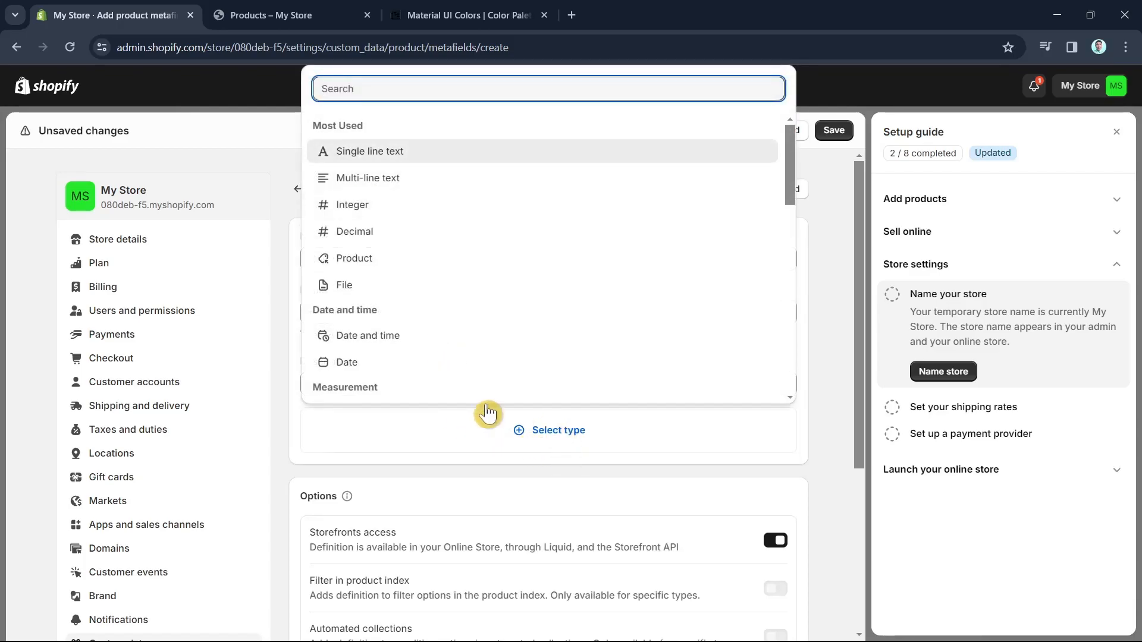
scroll(449, 308, "down", 5)
scroll(451, 309, "down", 4)
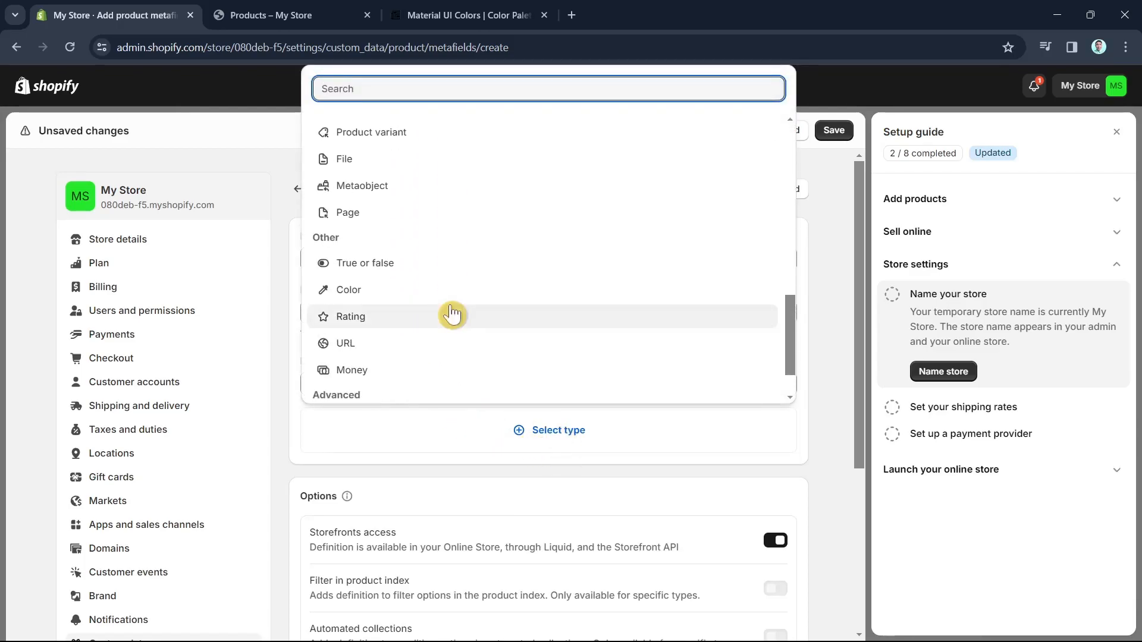
left_click(360, 188)
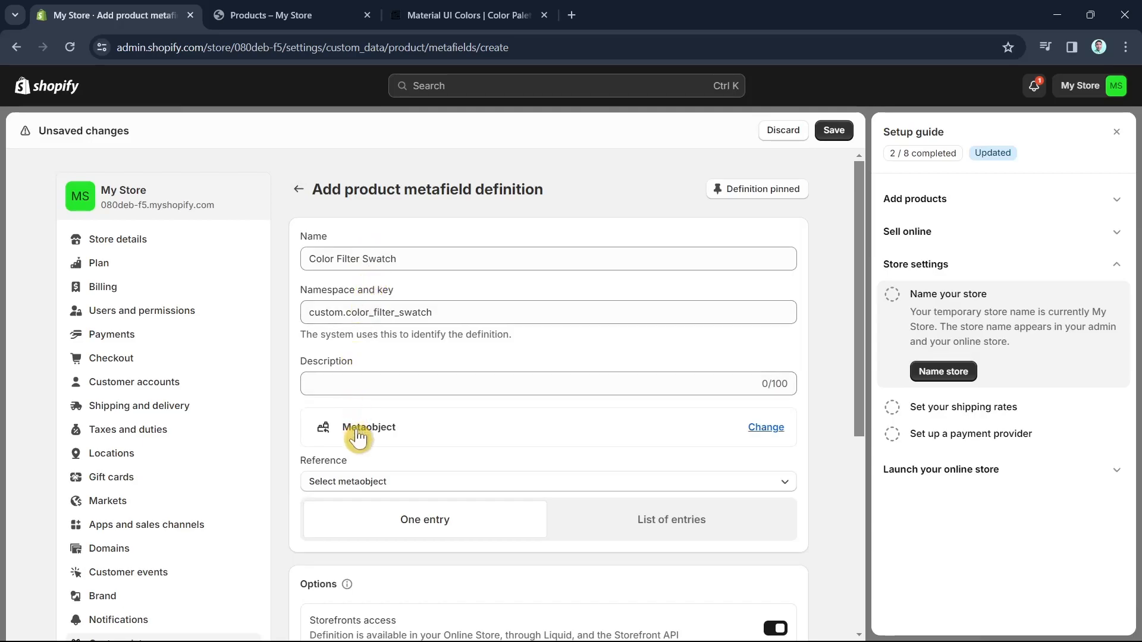
left_click(373, 491)
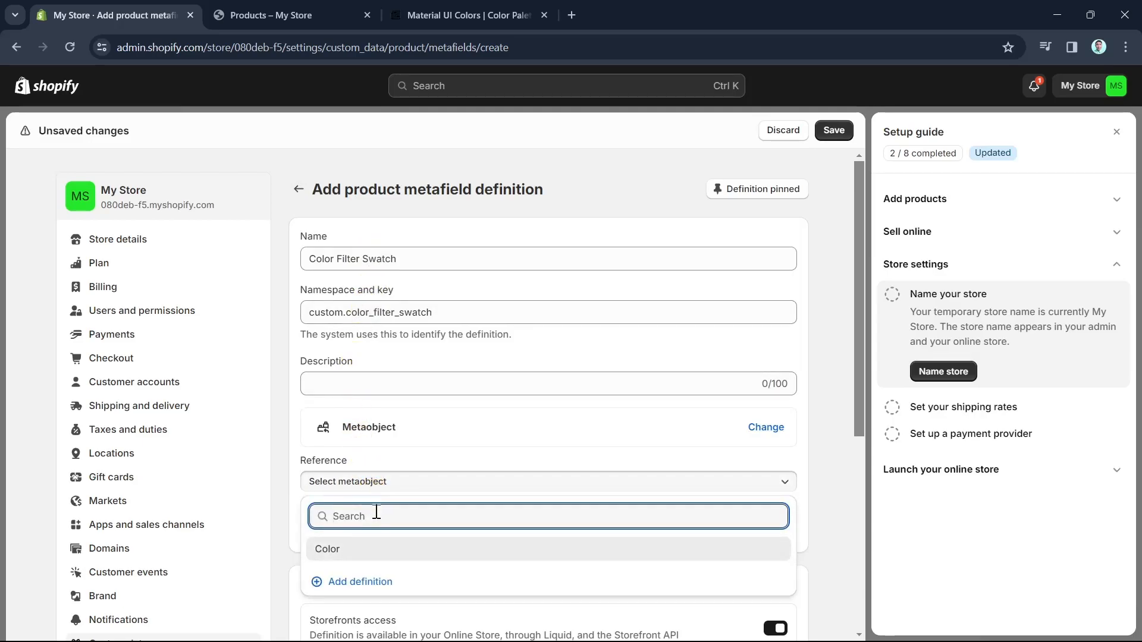
left_click(365, 551)
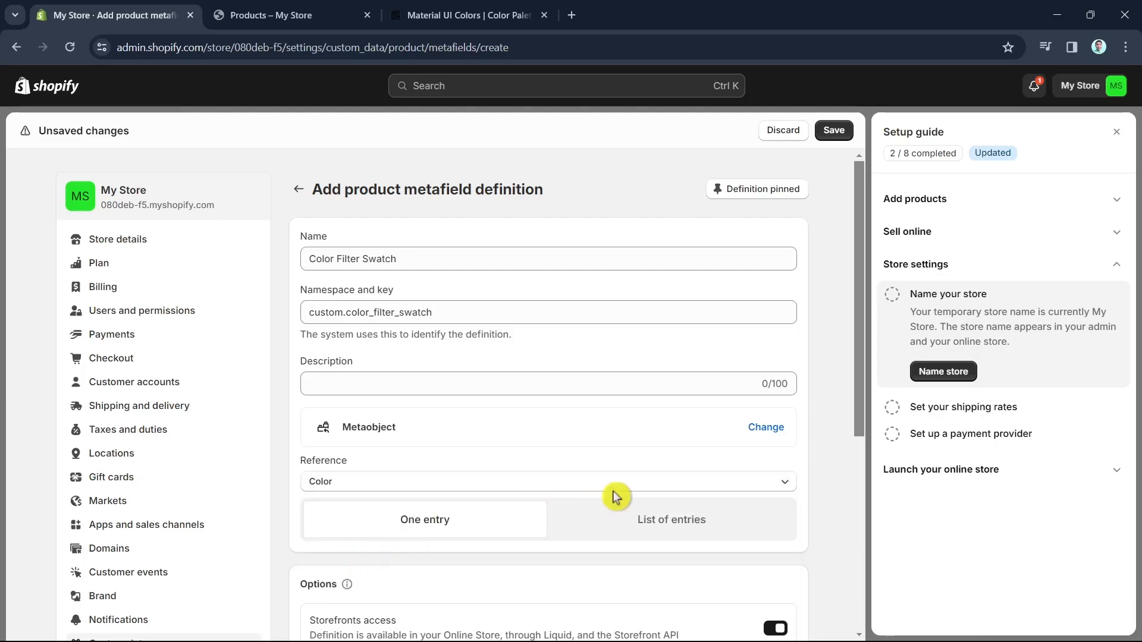
Make the Color Filter Swatch metafield accept a list of entries and save the definition.
scroll(664, 460, "down", 2)
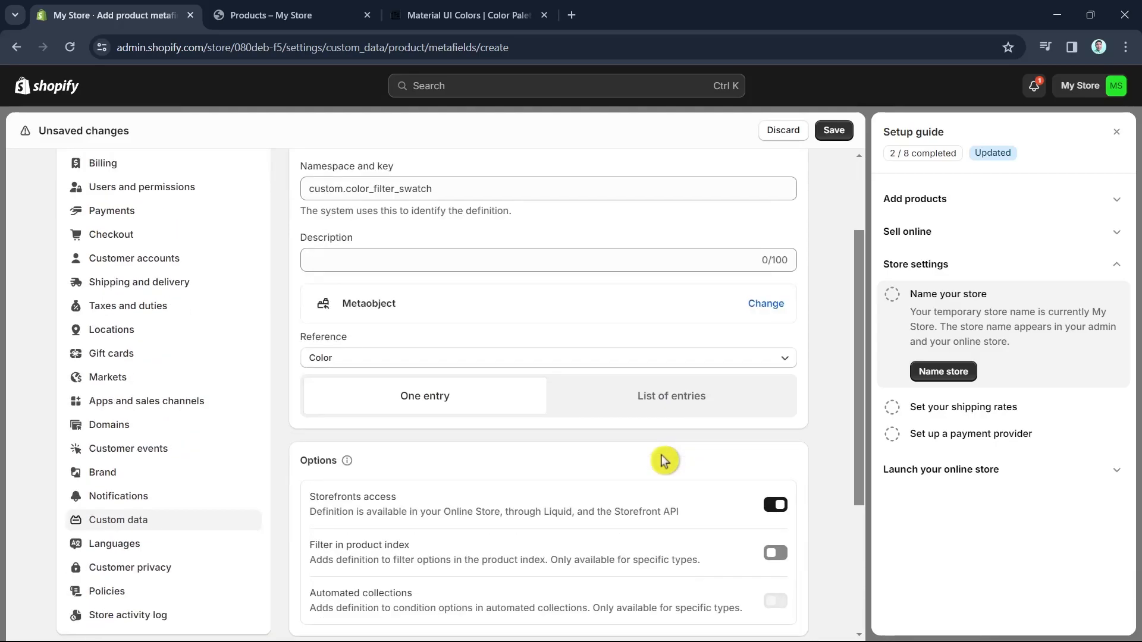
scroll(664, 461, "down", 2)
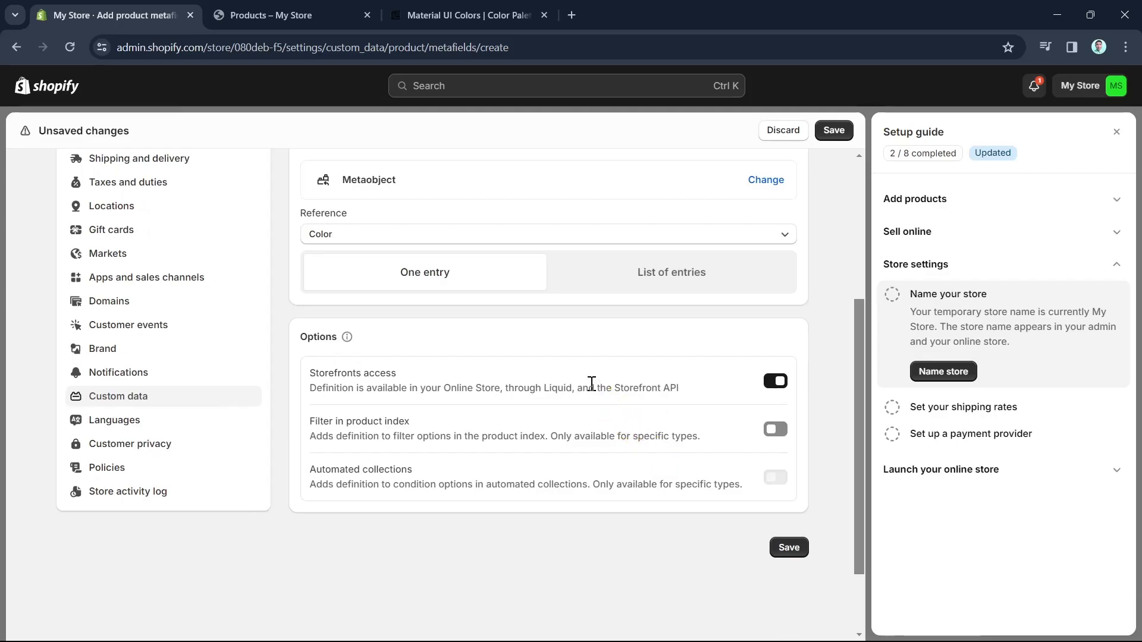
left_click(666, 290)
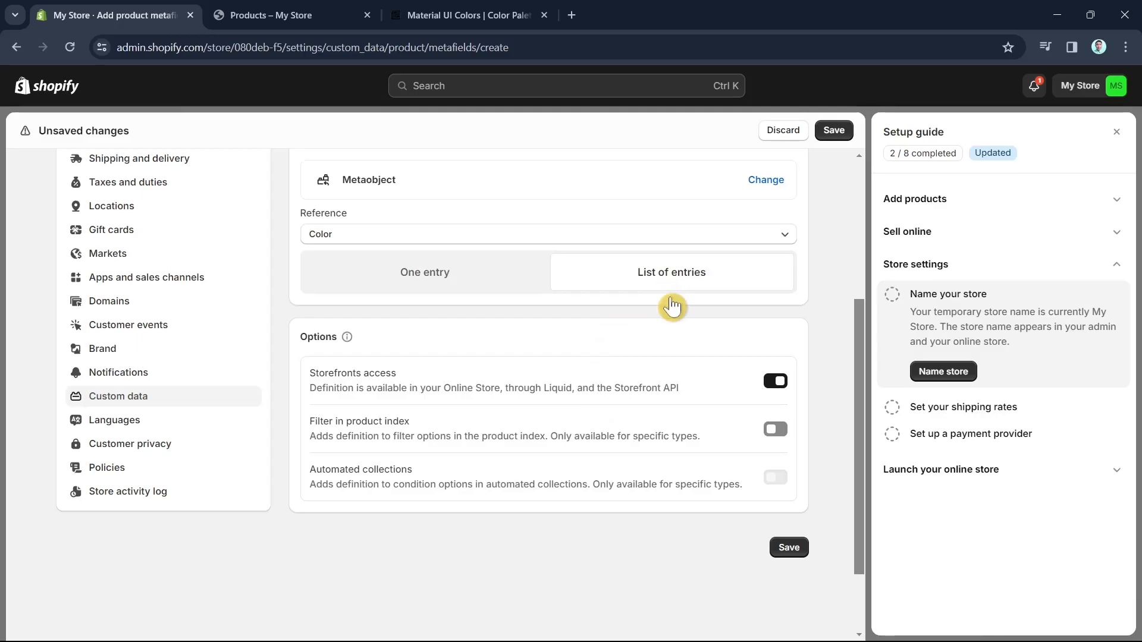
left_click(789, 548)
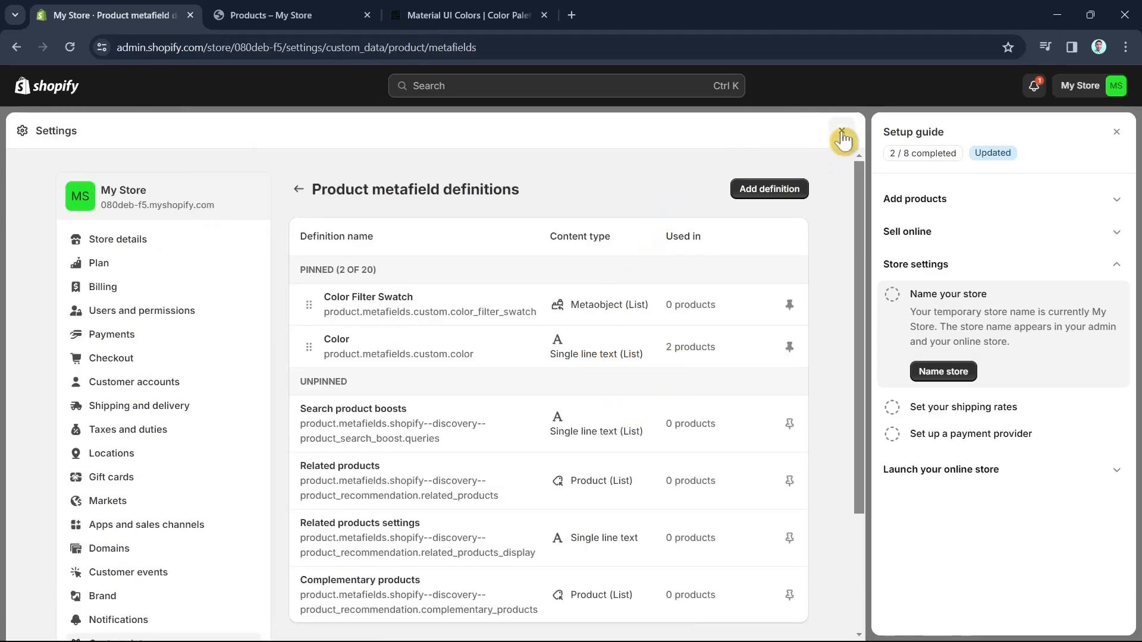
Open the product Tshirt 1 and assign the Gray entry to its Color Filter Swatch metafield.
left_click(842, 135)
left_click(67, 174)
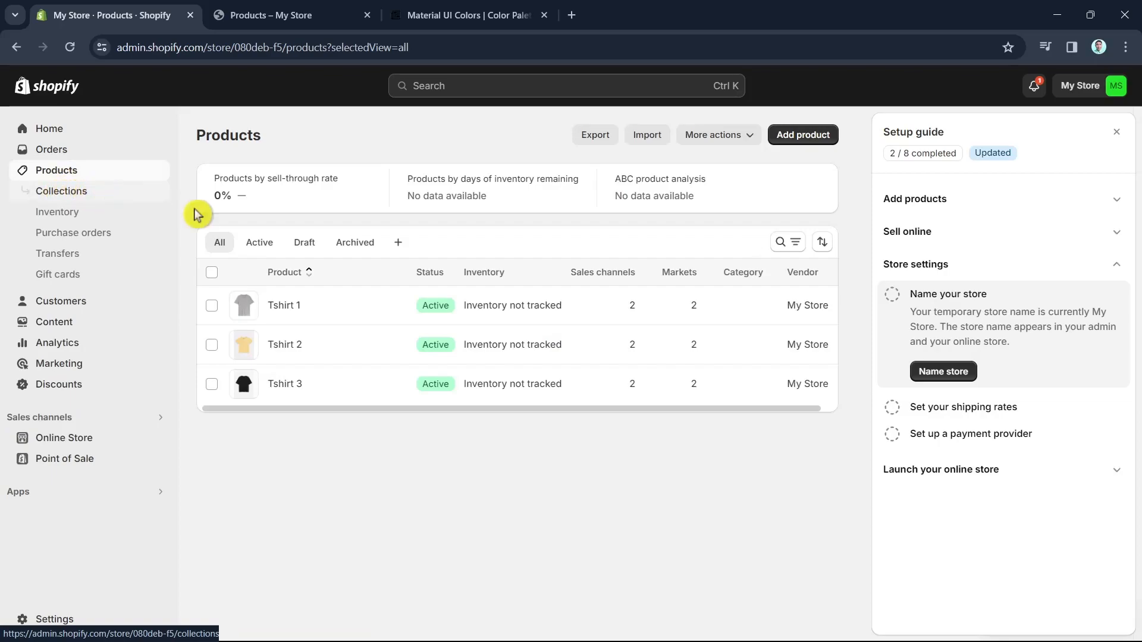
left_click(382, 306)
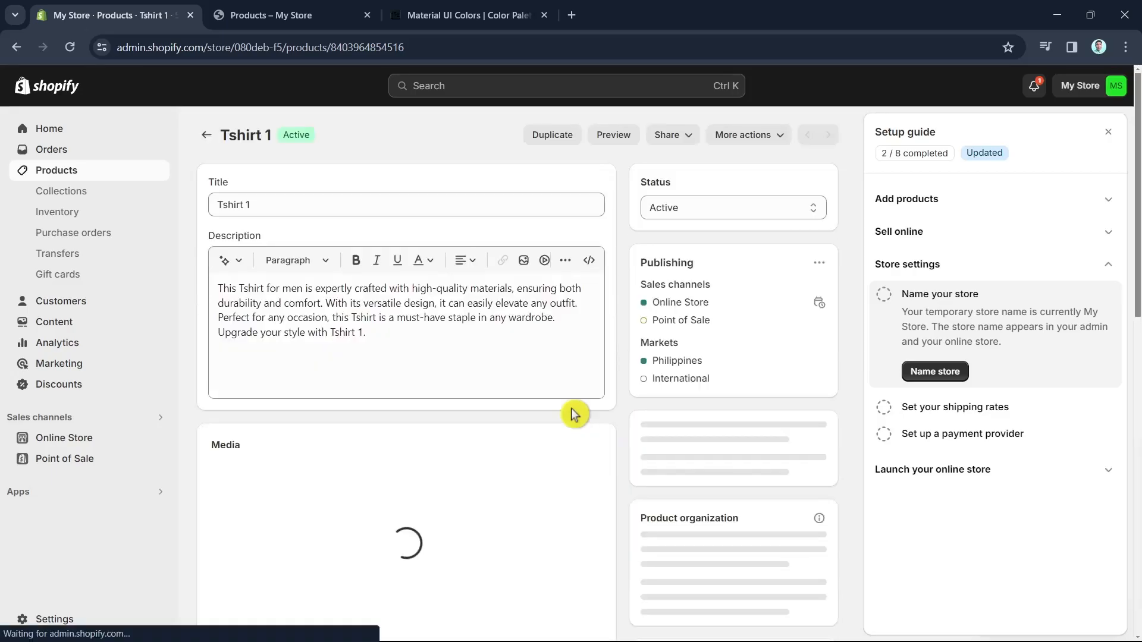
scroll(491, 401, "down", 10)
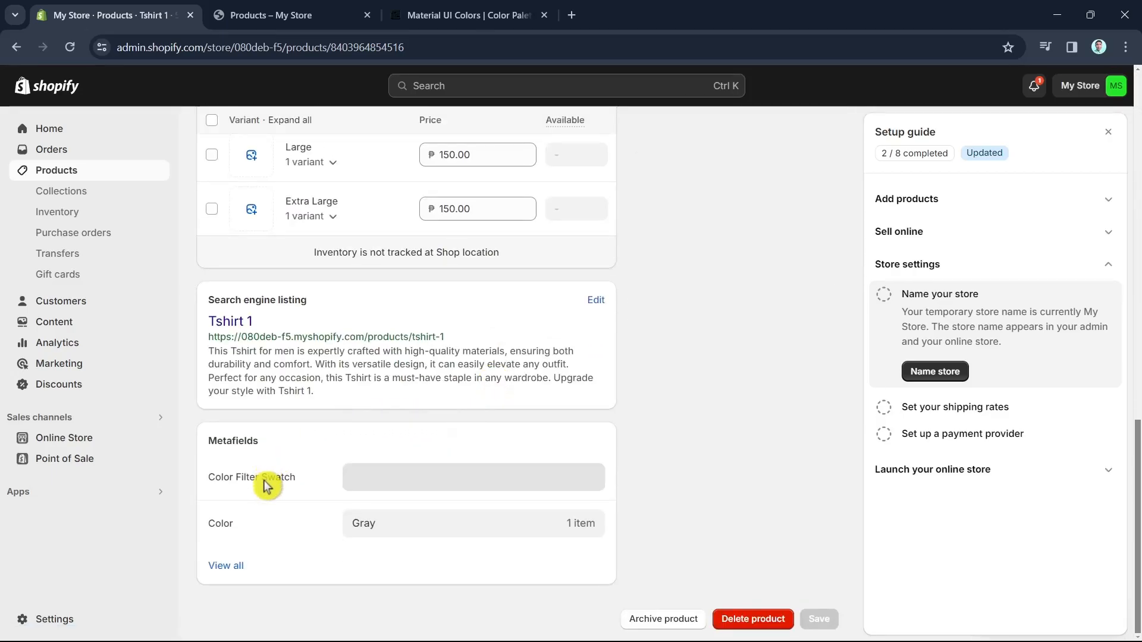
left_click(364, 479)
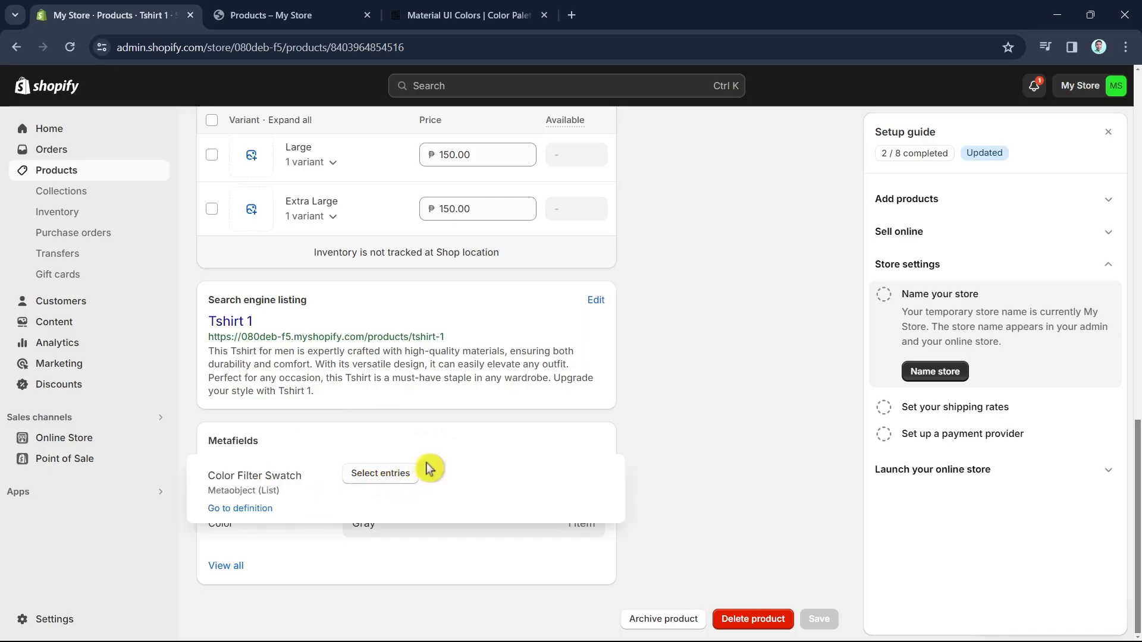
left_click(391, 478)
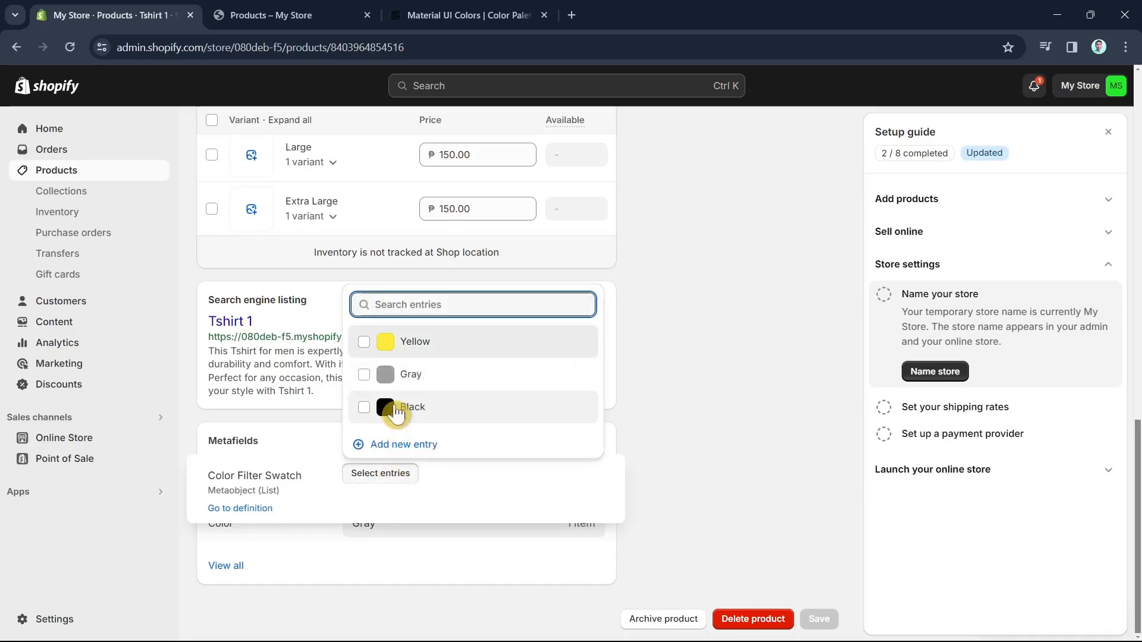
left_click(365, 379)
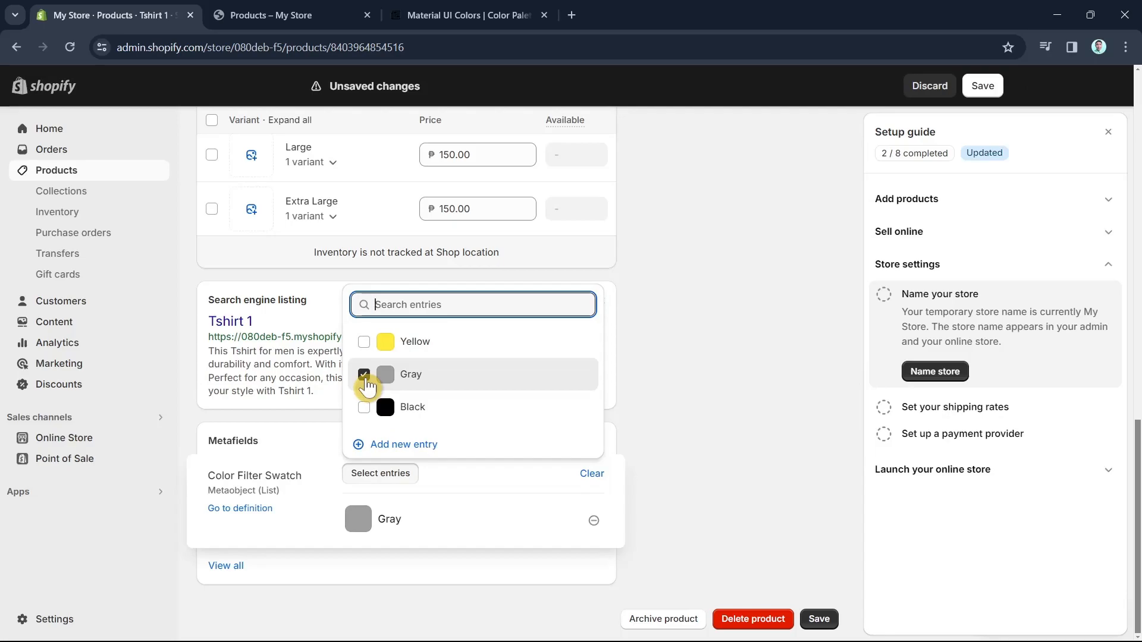
left_click(547, 488)
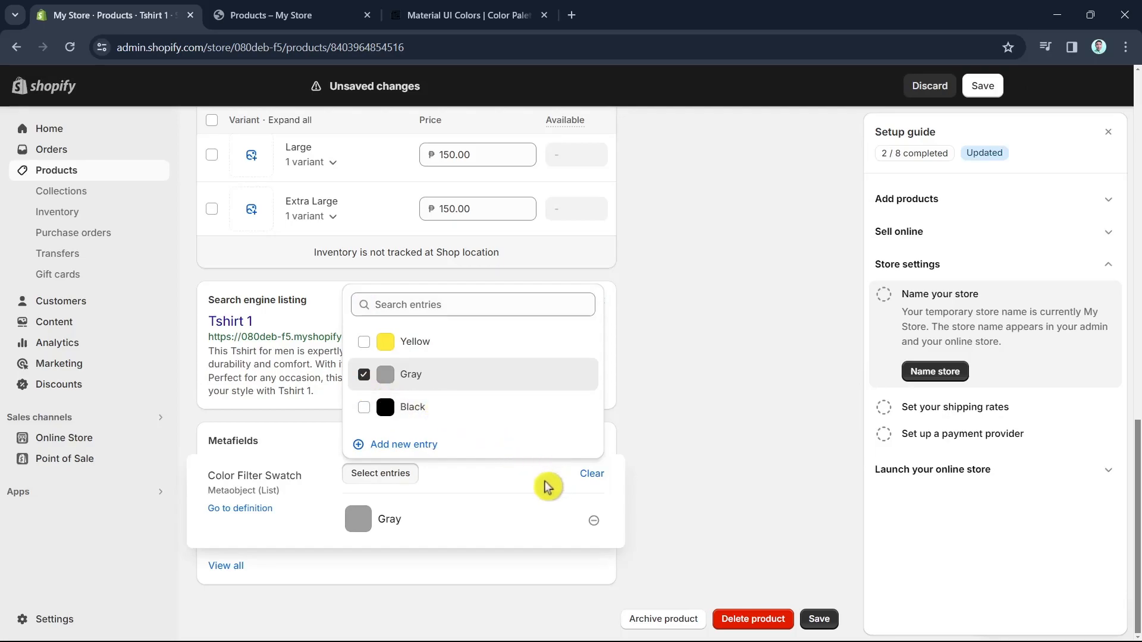
left_click(703, 430)
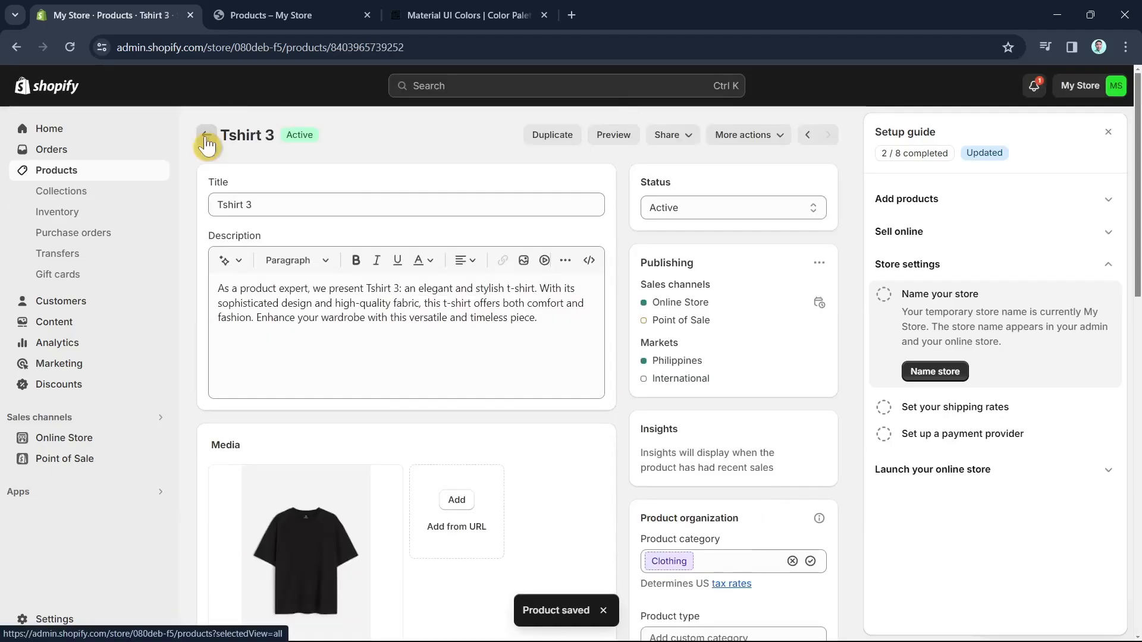
Leave the Tshirt 3 product page and open the Search & Discovery app.
left_click(206, 138)
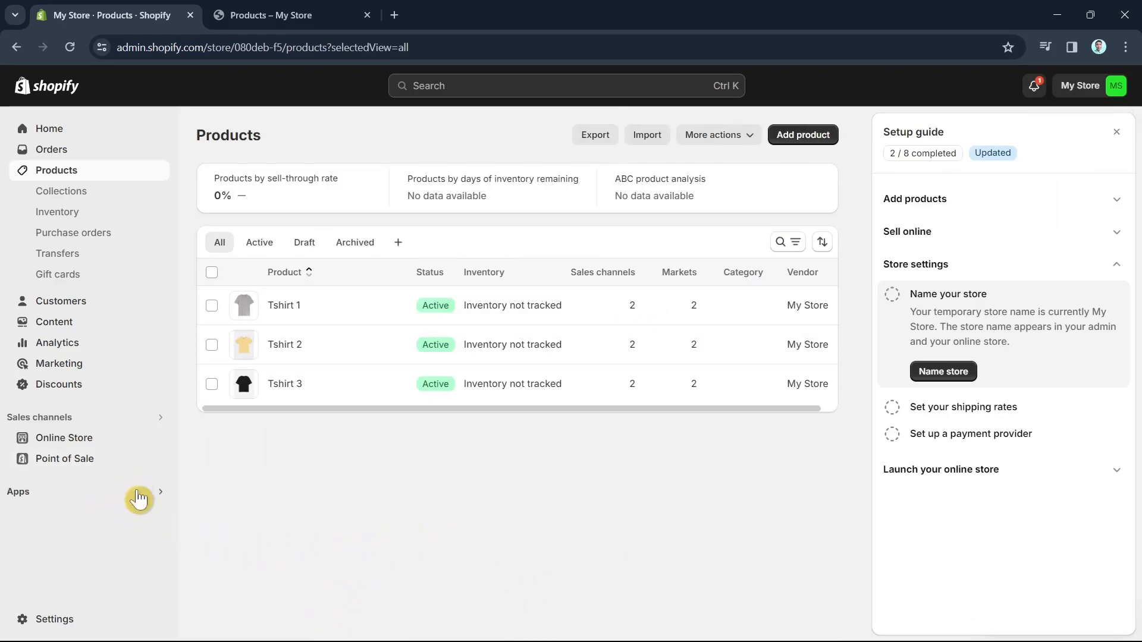
left_click(428, 87)
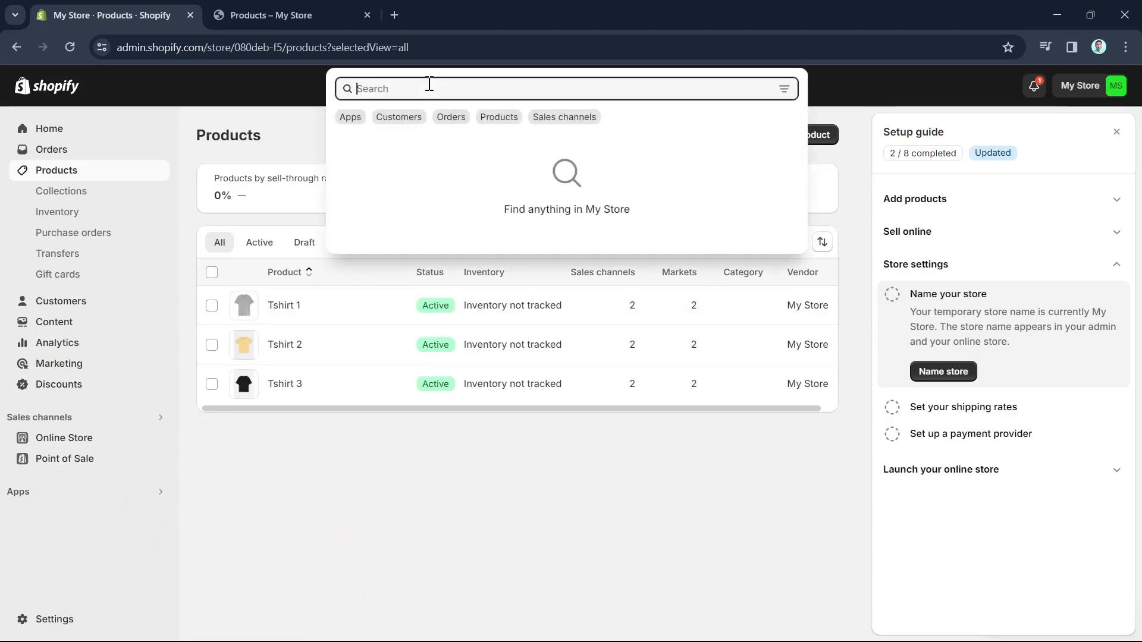
left_click(119, 503)
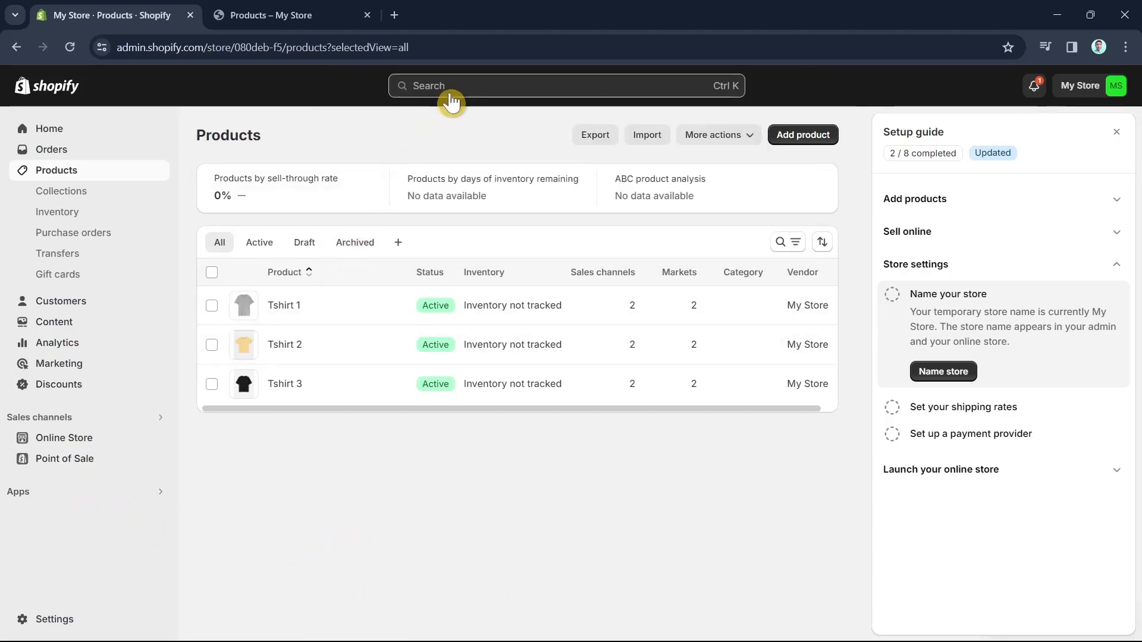
left_click(160, 500)
left_click(438, 143)
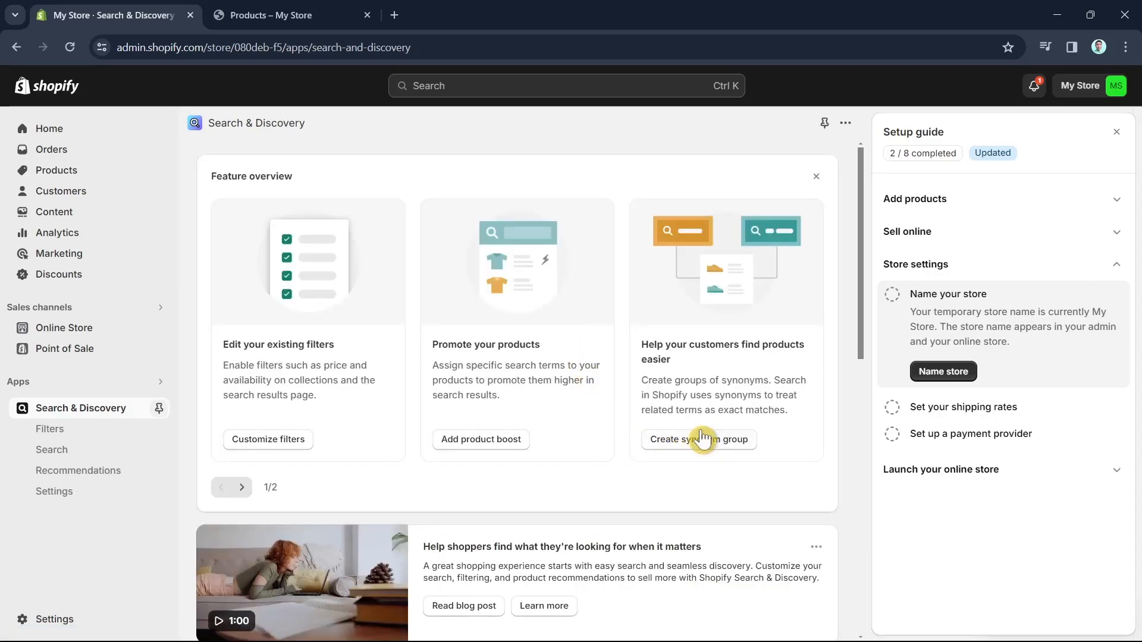
Start a new storefront filter that uses the Color Filter Swatch product metafield as its source.
left_click(278, 443)
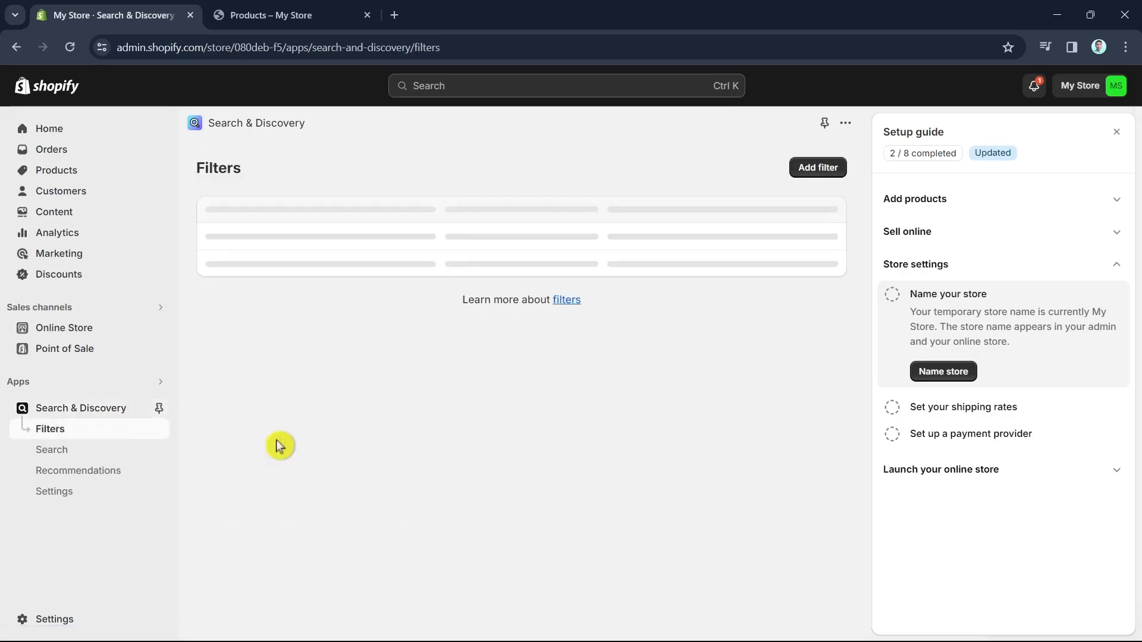
left_click(831, 173)
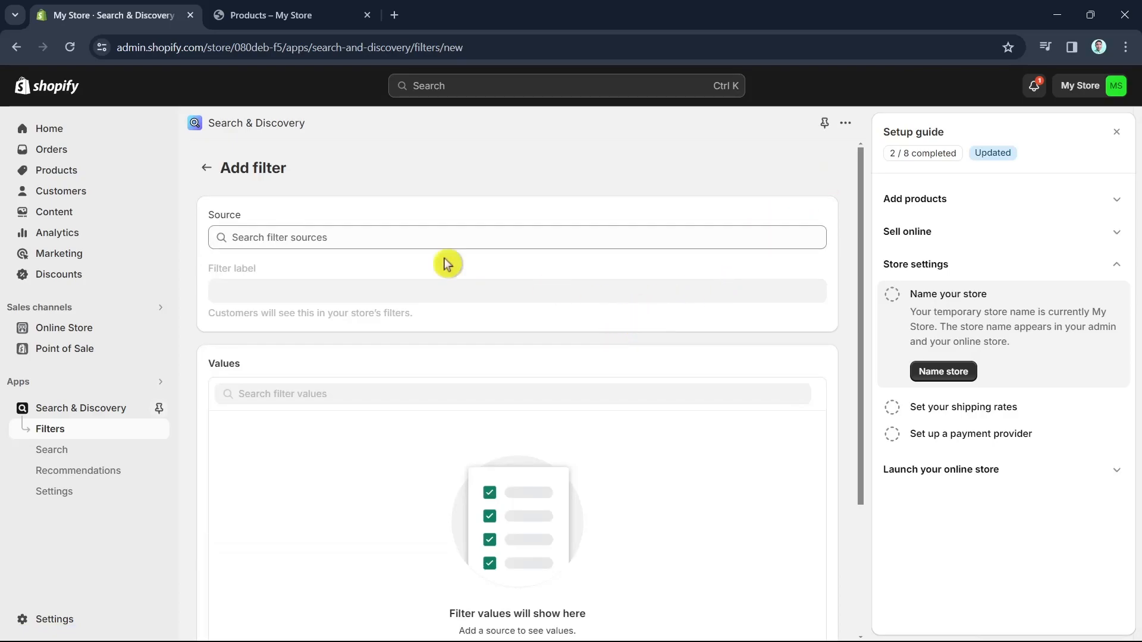
left_click(300, 233)
scroll(392, 452, "down", 3)
scroll(410, 452, "up", 3)
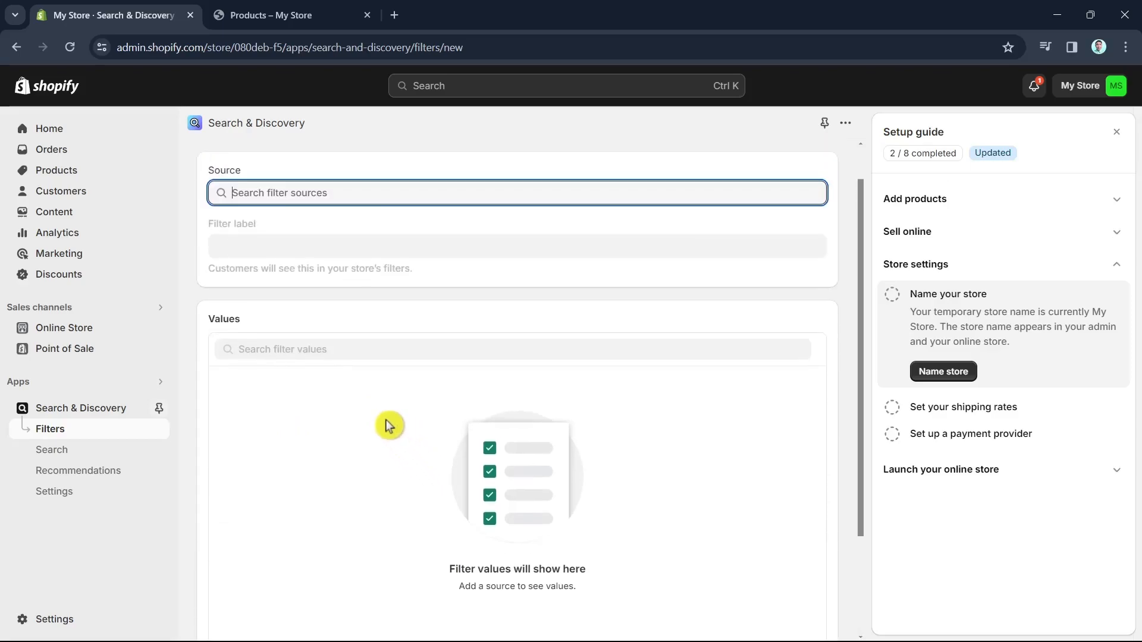
left_click(290, 240)
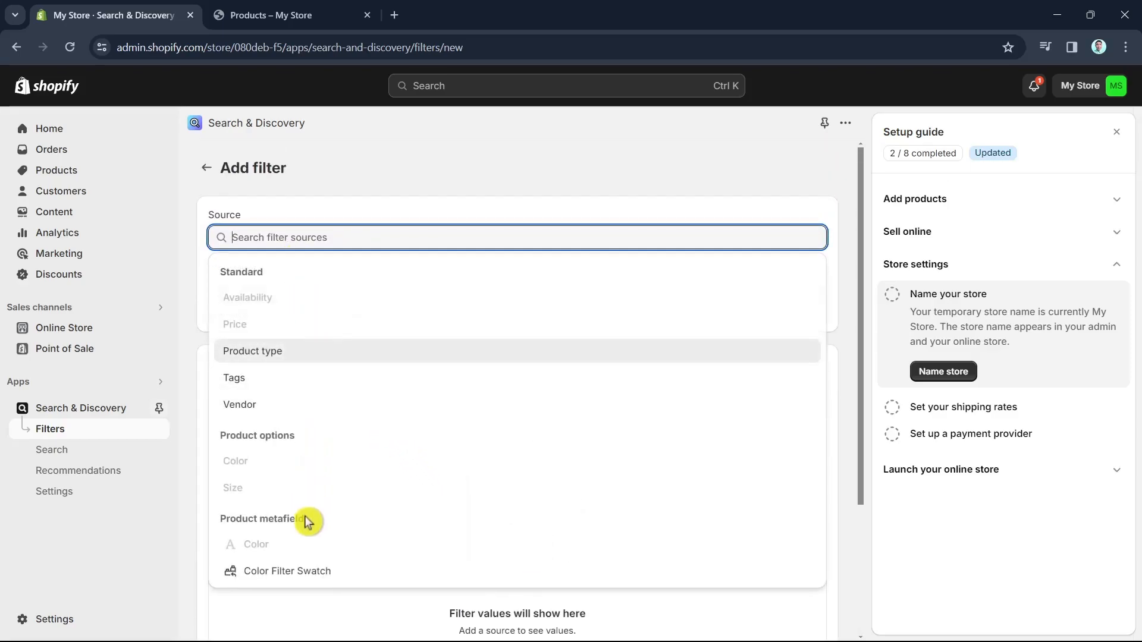
left_click(343, 572)
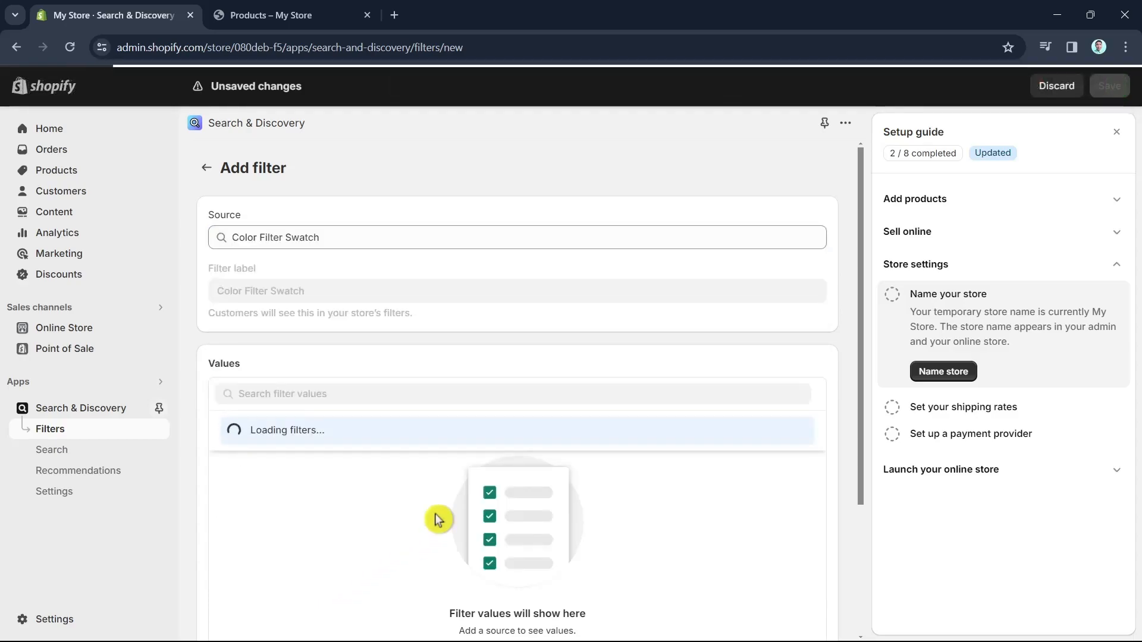
scroll(654, 474, "down", 2)
scroll(653, 475, "up", 2)
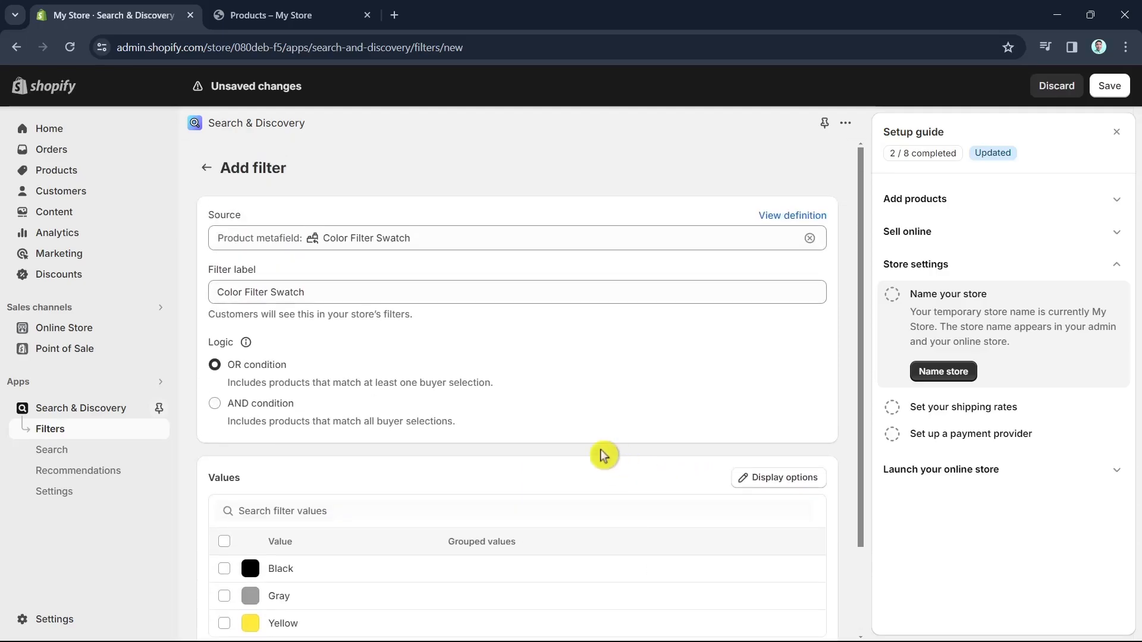
Accept the filter's display options with Name as label and Hexcode as swatch color, and save the filter.
left_click(345, 290)
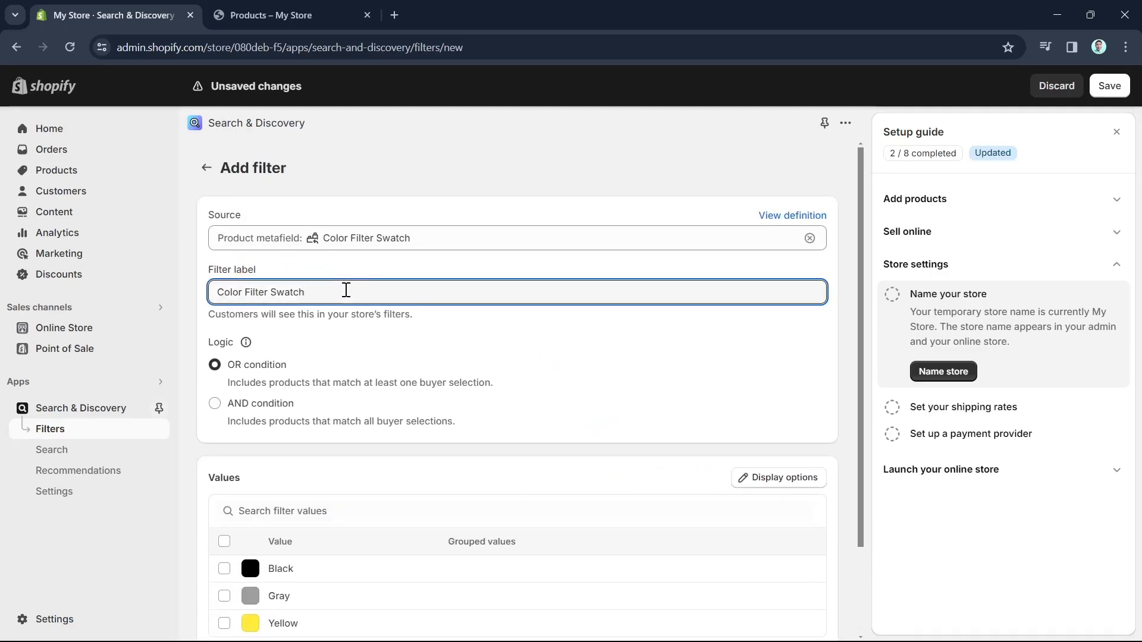
left_click(784, 481)
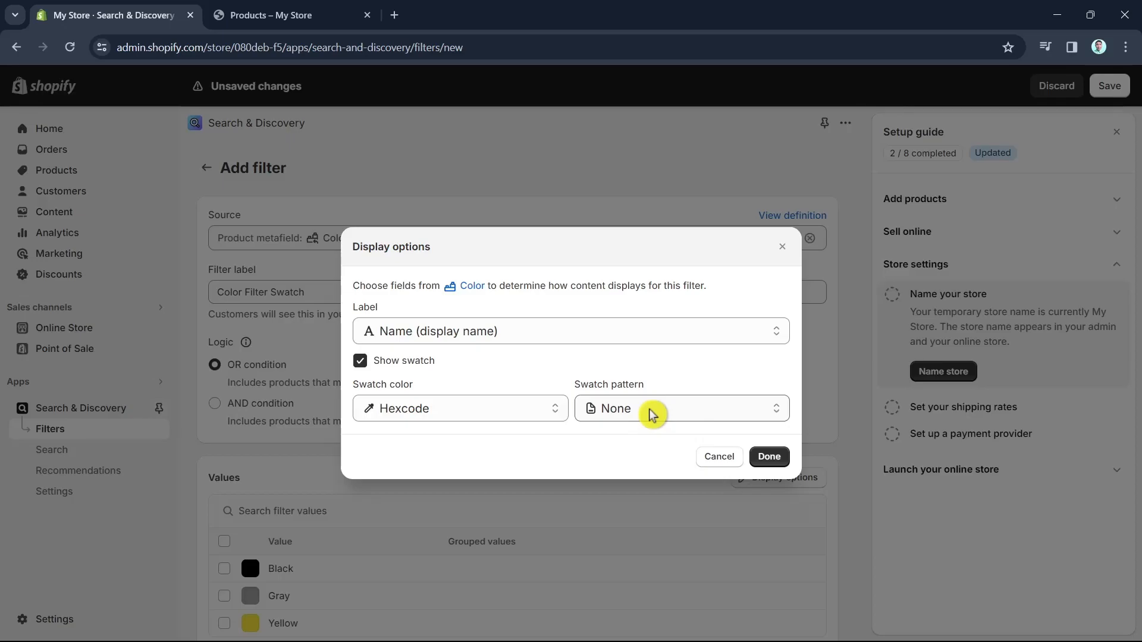
left_click(765, 458)
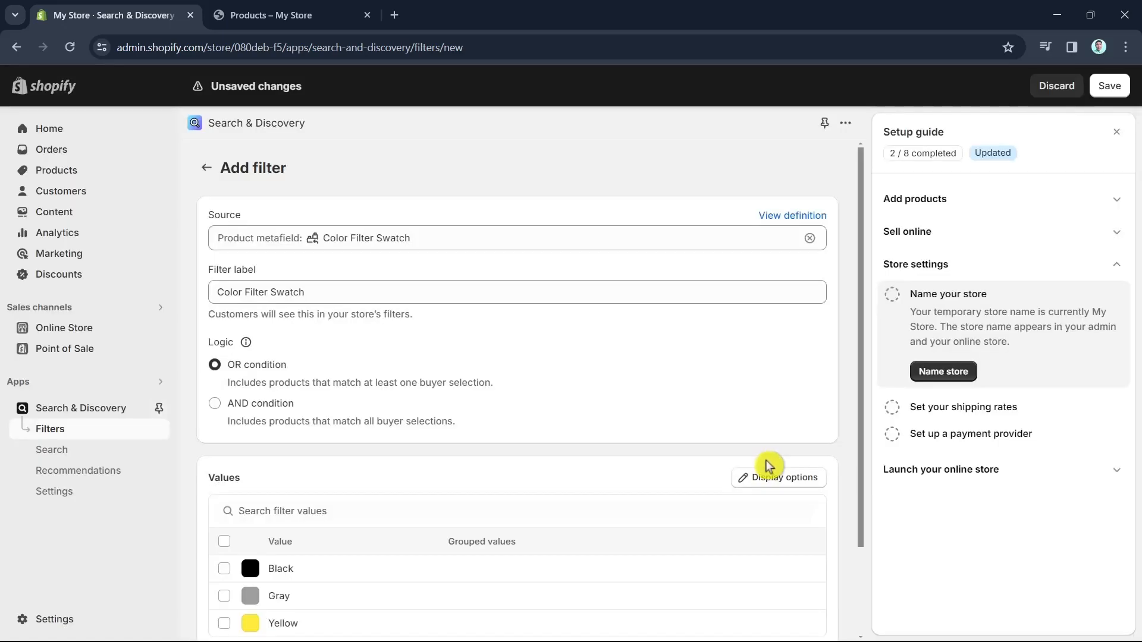
scroll(756, 495, "down", 2)
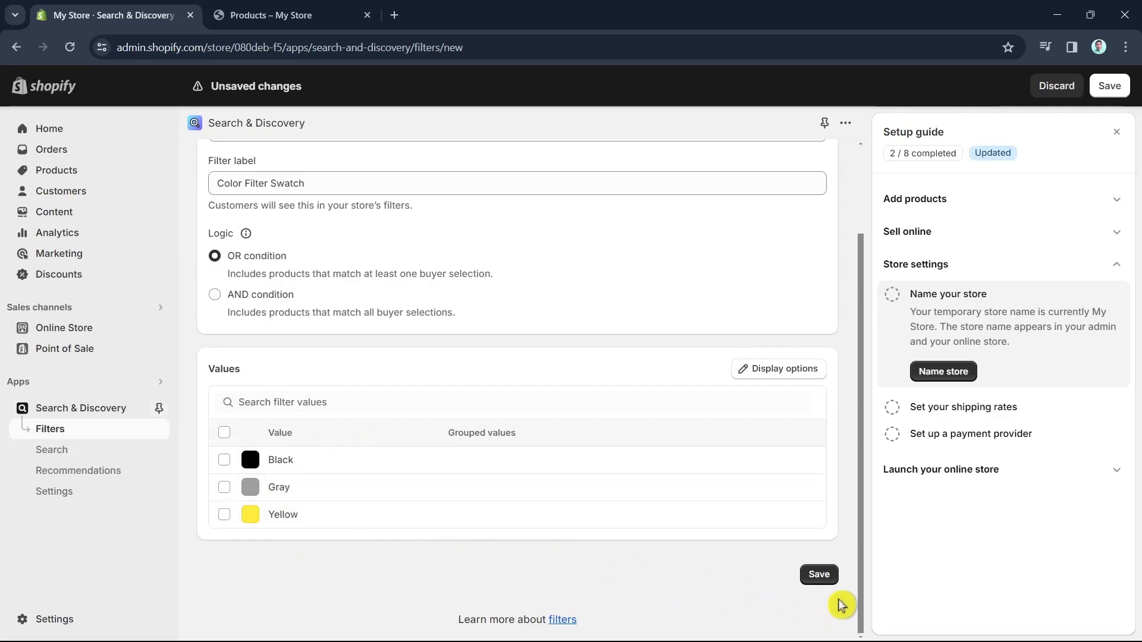
left_click(815, 576)
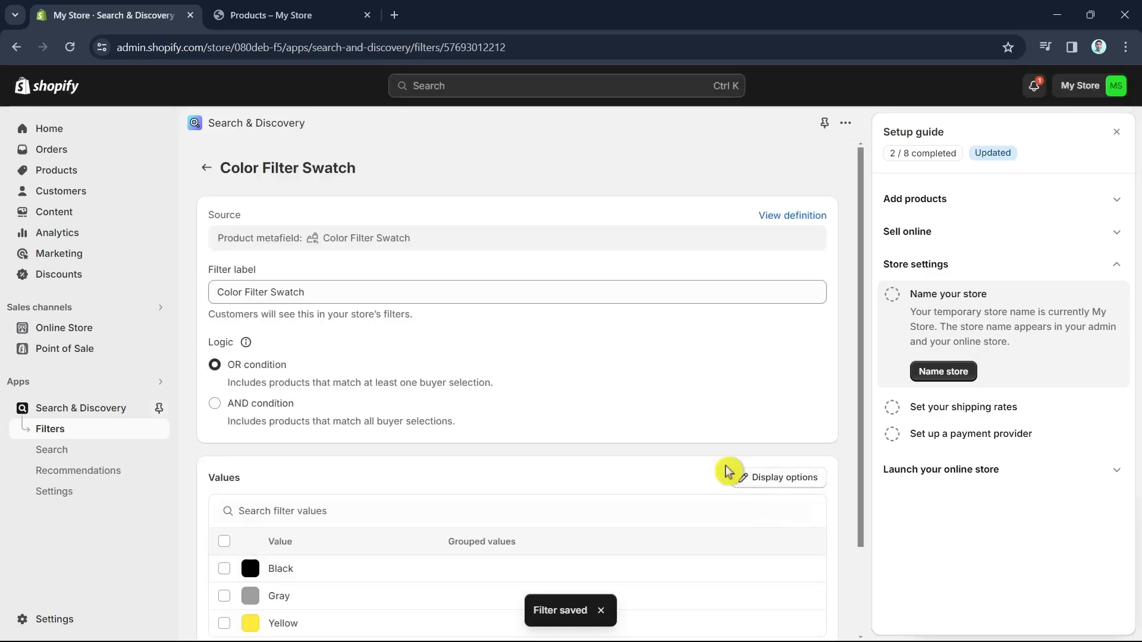
Reload the storefront Products page and expand the Color Filter Swatch filter to check its swatches.
left_click(269, 19)
left_click(71, 48)
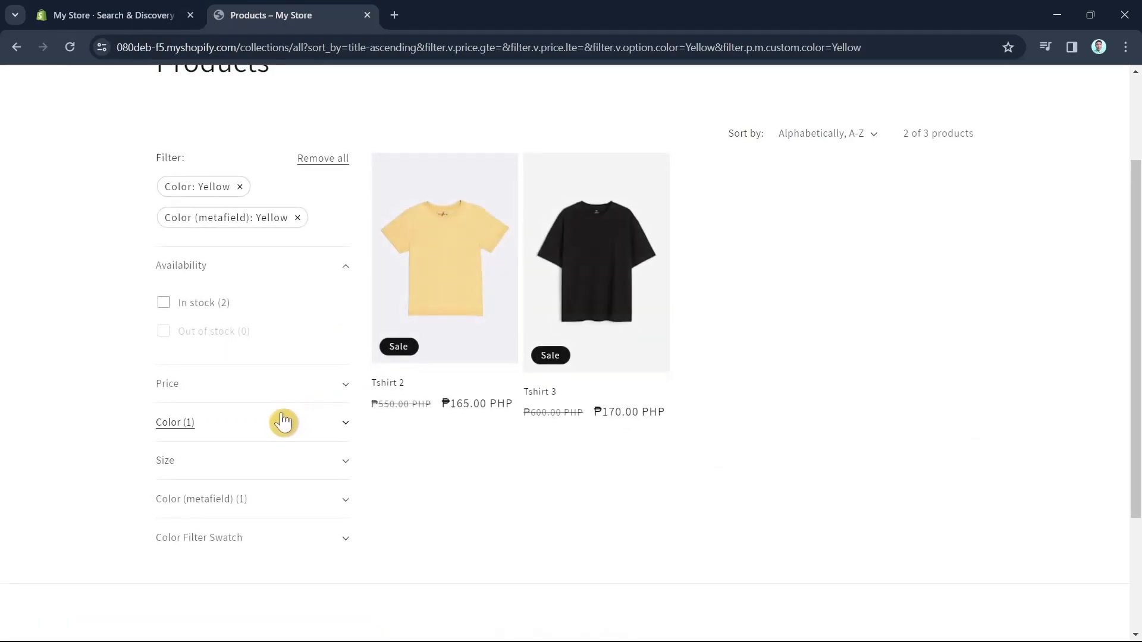
scroll(297, 428, "down", 3)
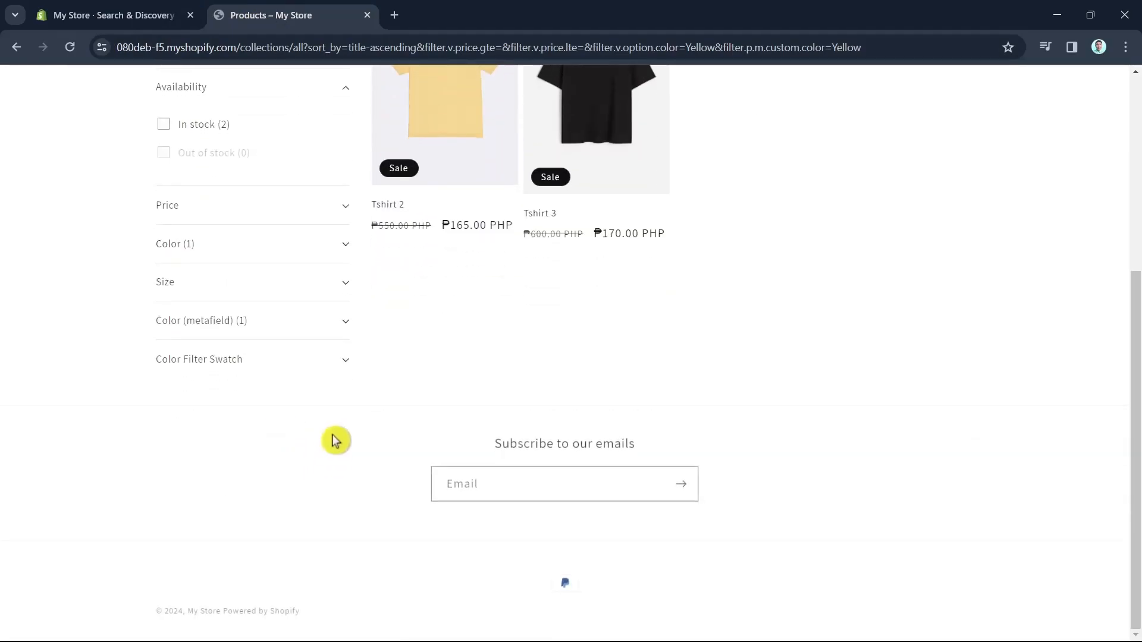
left_click(346, 360)
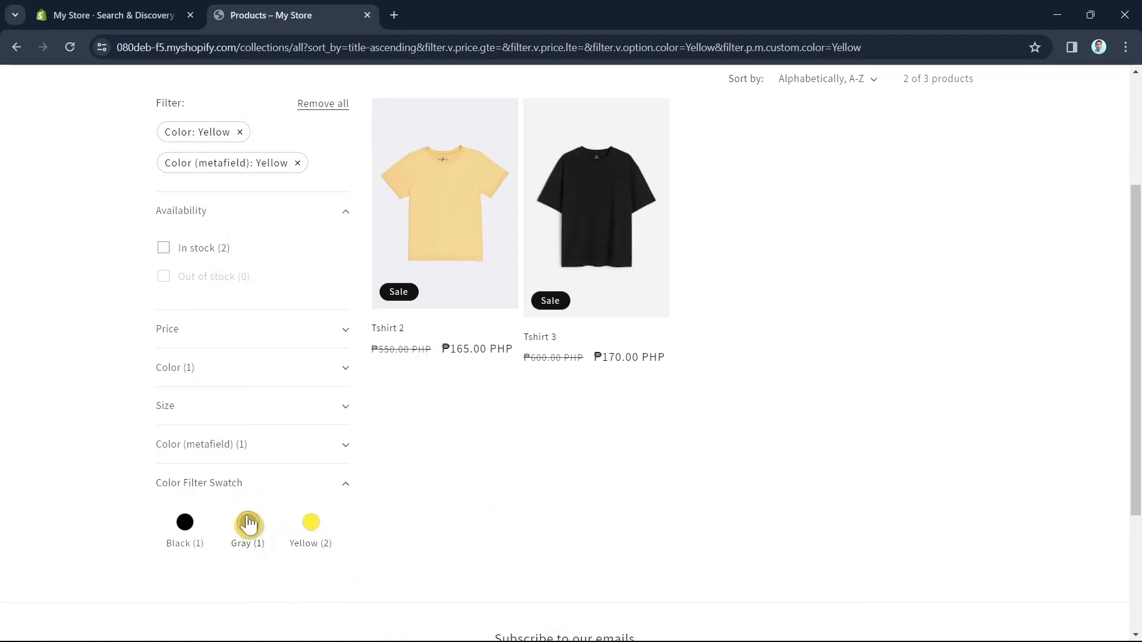
Return to the store admin and open the Yellow entry of the Color metaobject.
left_click(154, 18)
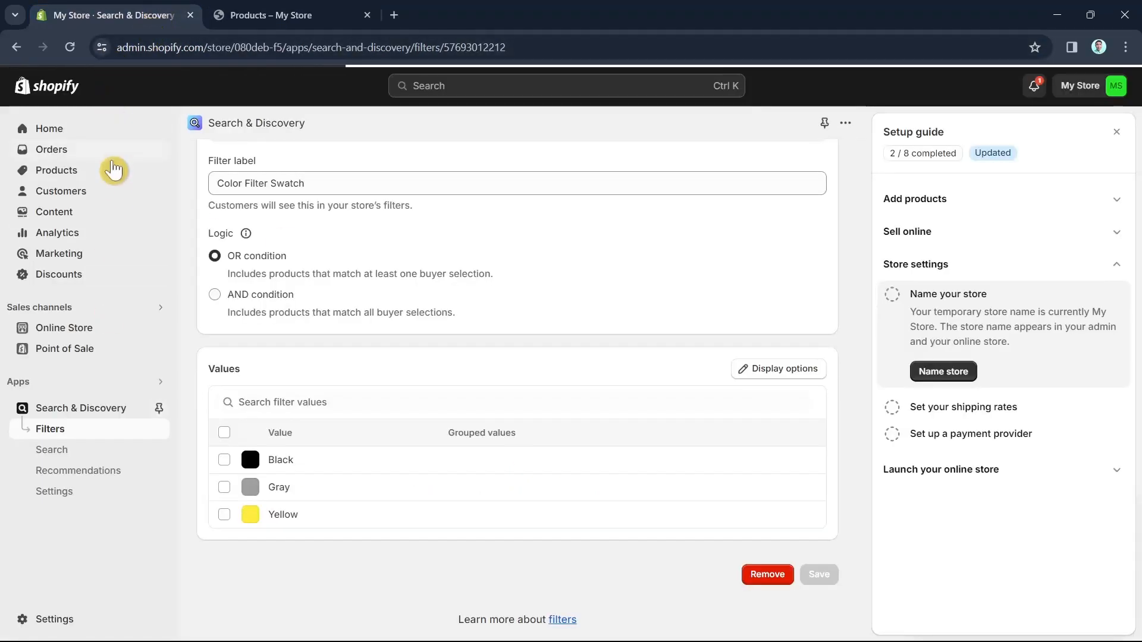
left_click(87, 213)
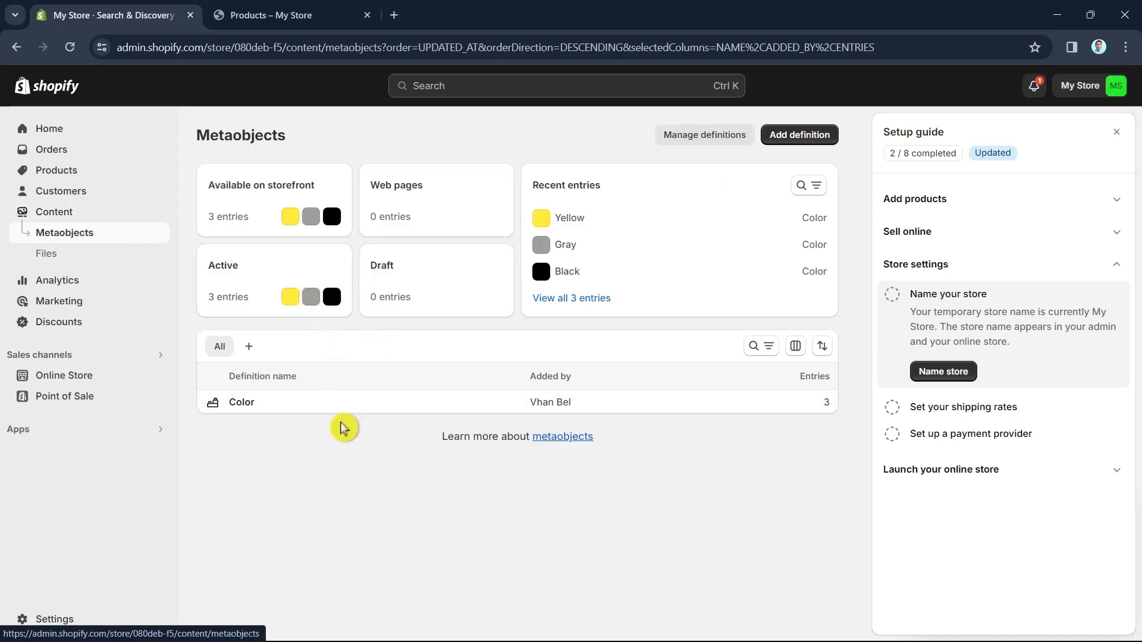
left_click(568, 218)
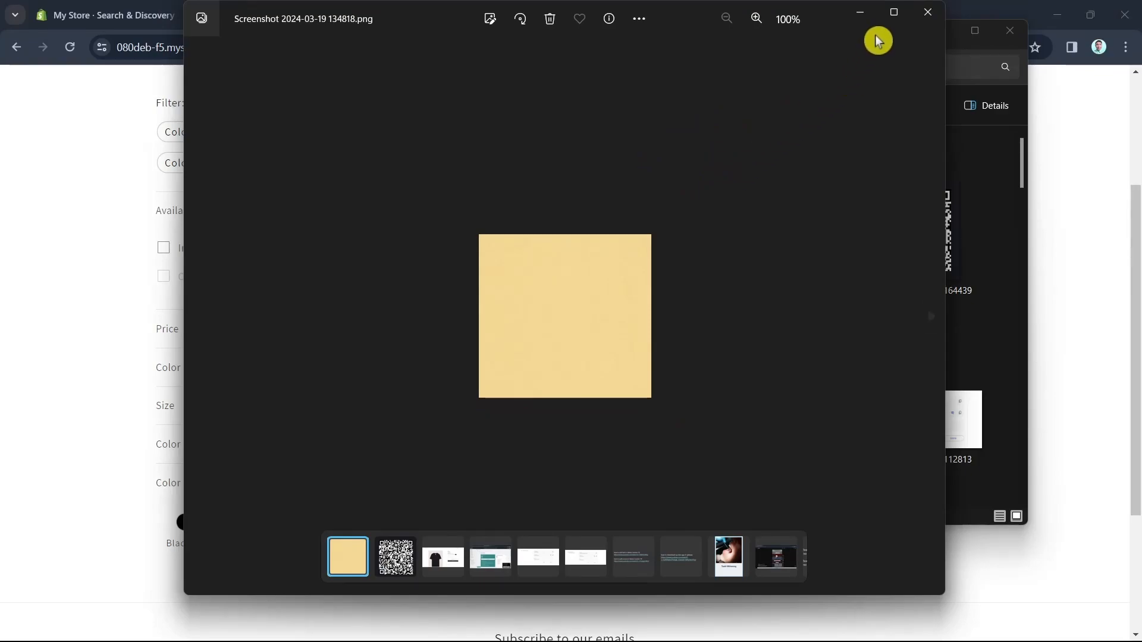
View the yellow fabric sample image enlarged, and close the image viewer and its folder window.
left_click(907, 21)
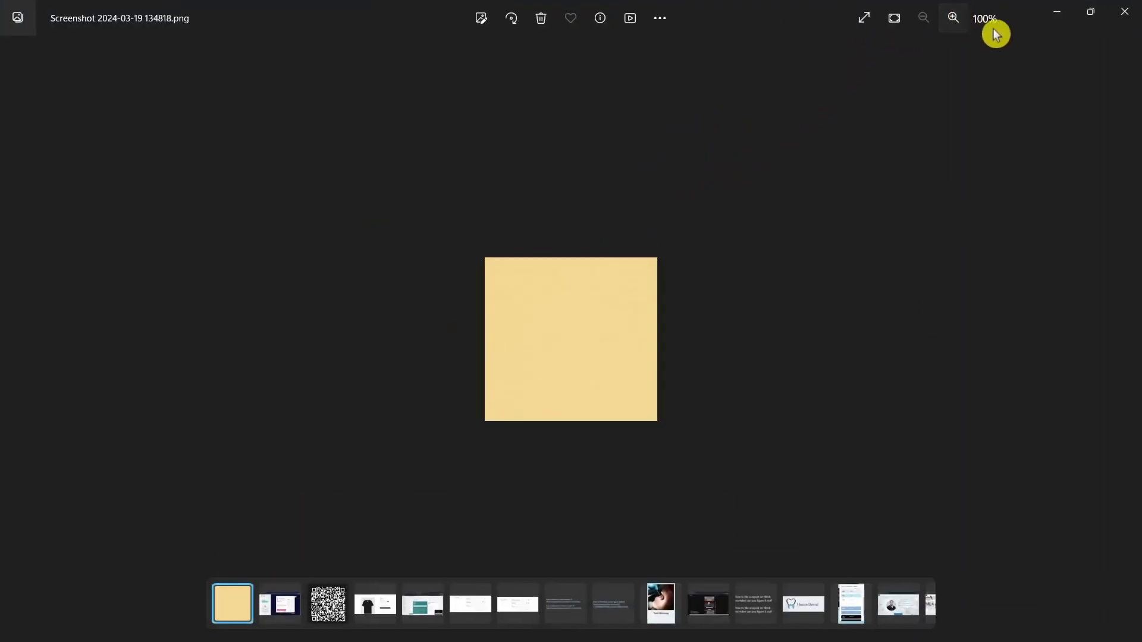
left_click(1128, 10)
left_click(1009, 30)
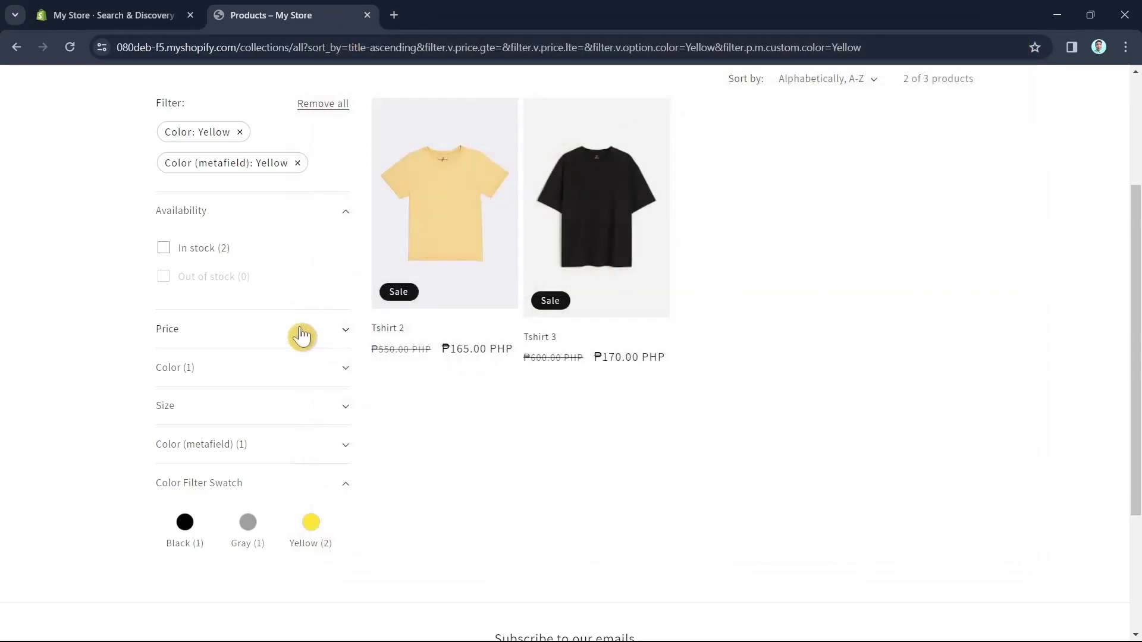
Set the uploaded yellow sample screenshot (PNG) as the image of the Yellow metaobject entry.
left_click(126, 6)
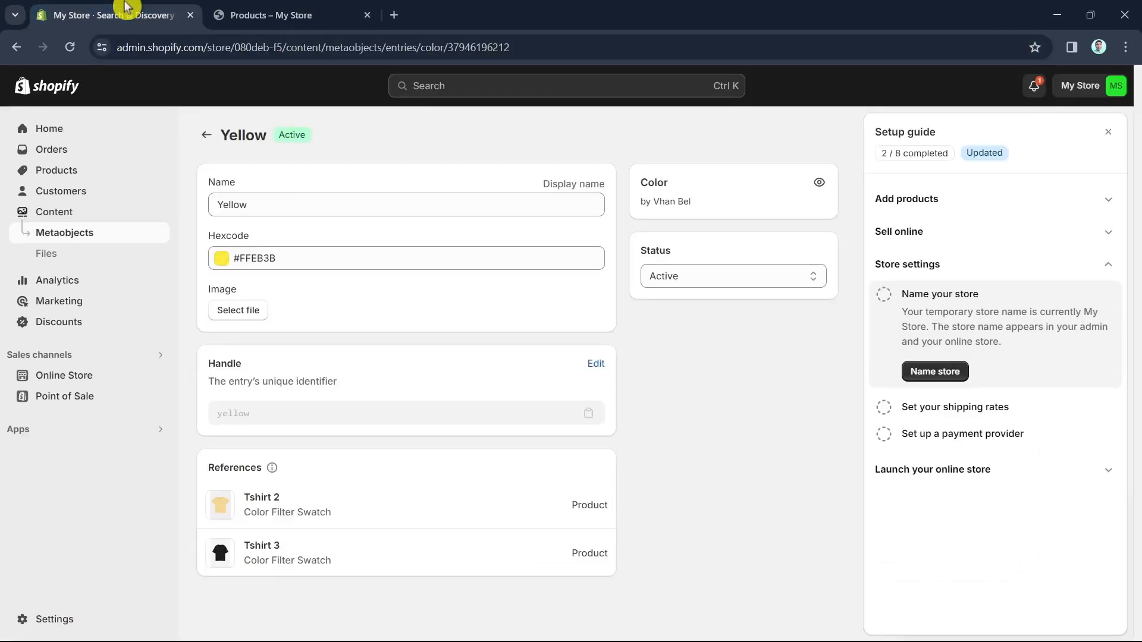
left_click(255, 313)
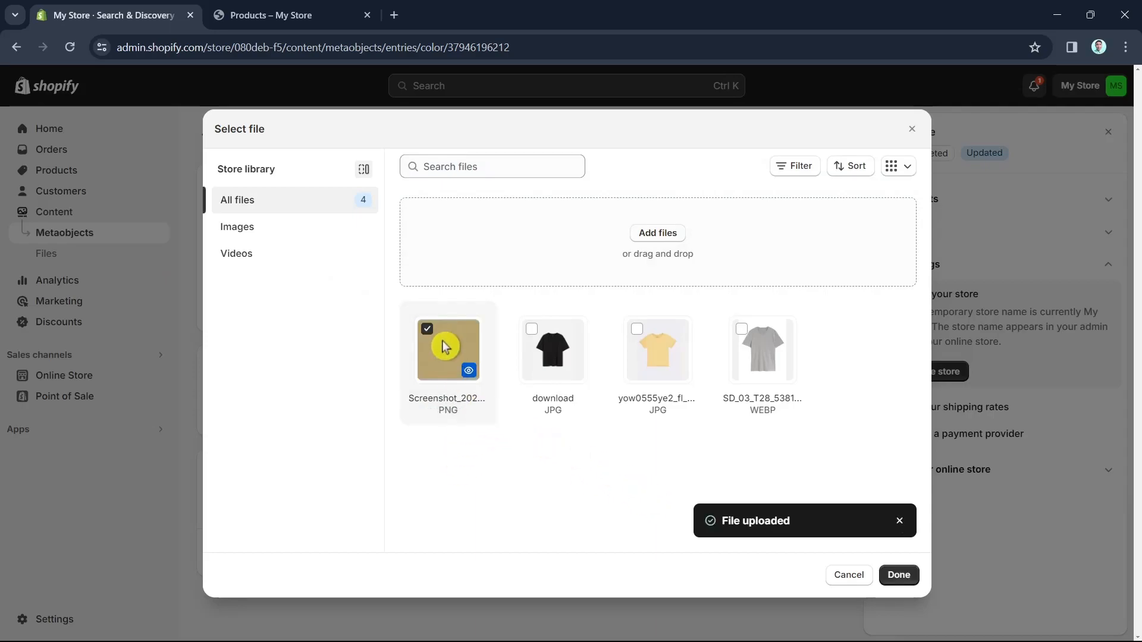
left_click(897, 576)
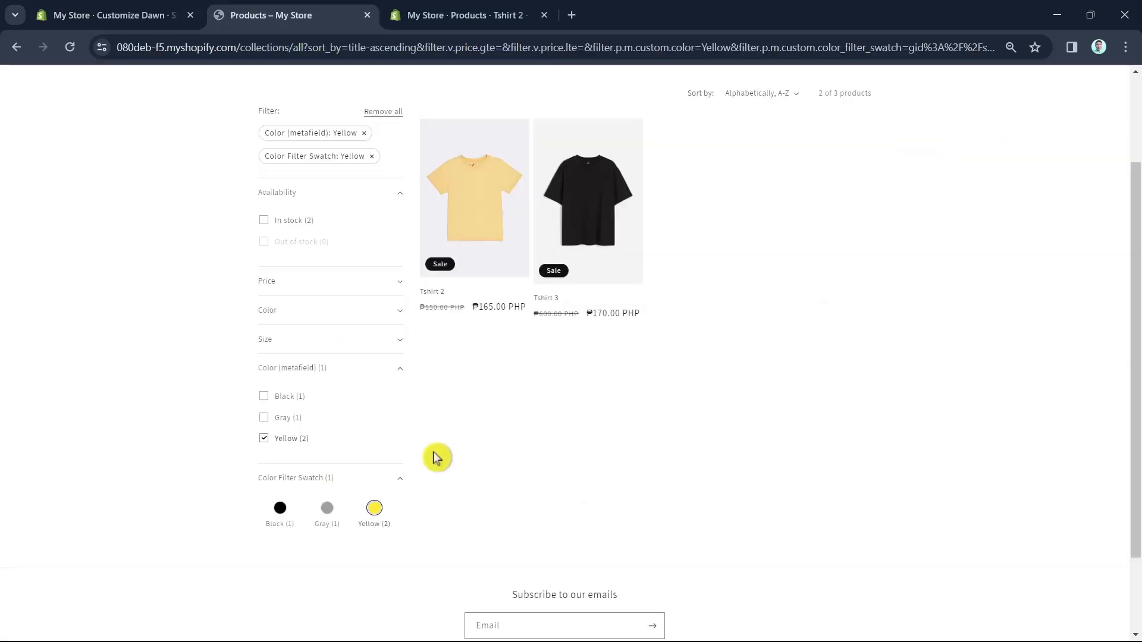
scroll(437, 461, "up", 3)
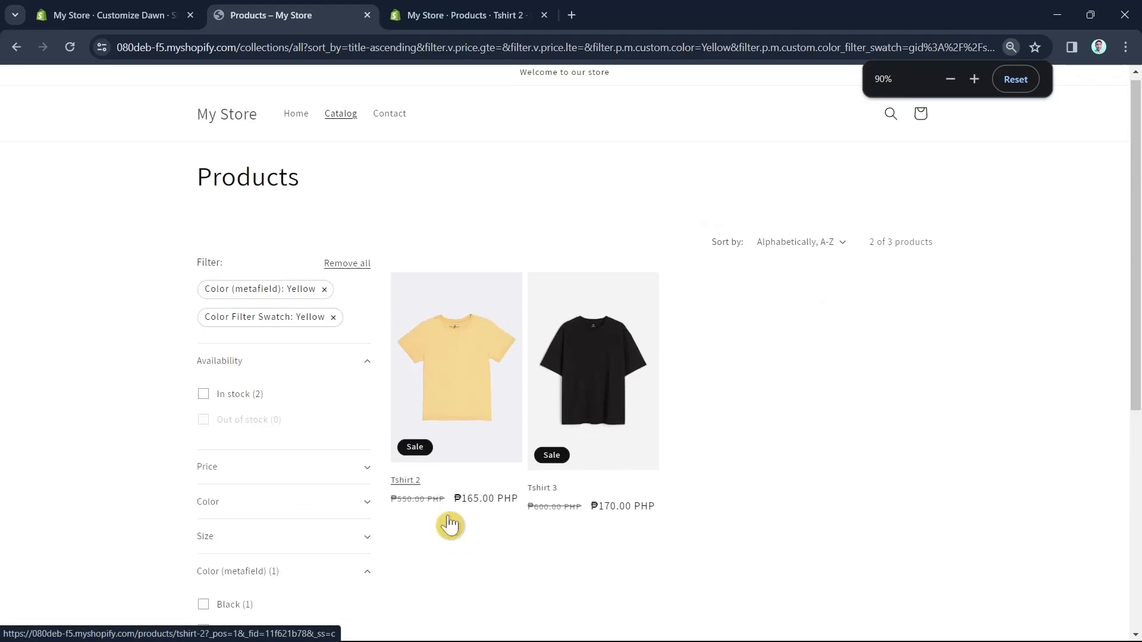
scroll(446, 518, "down", 4)
scroll(445, 515, "up", 3)
scroll(448, 486, "up", 2)
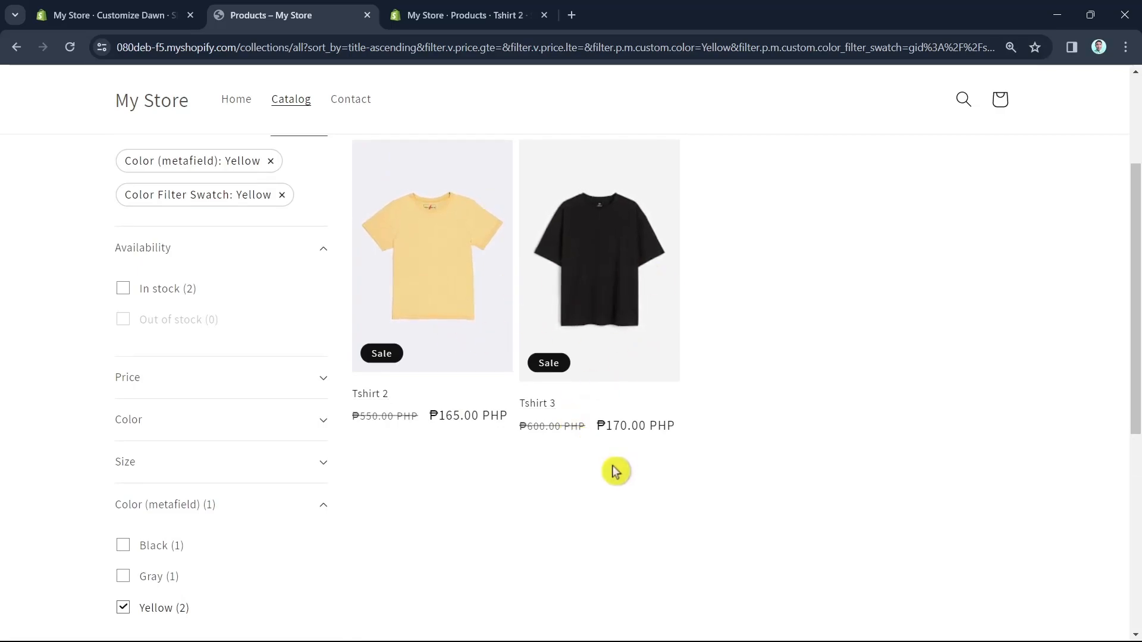
Switch to the Dawn theme editor and exit it to the store's themes page.
left_click(71, 14)
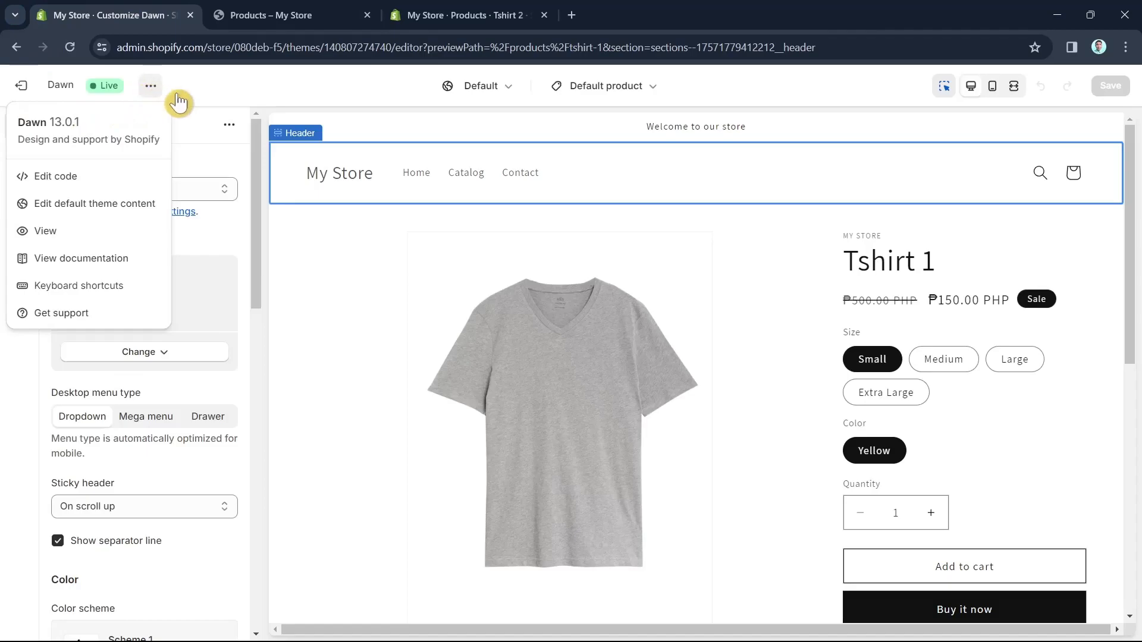
left_click(34, 90)
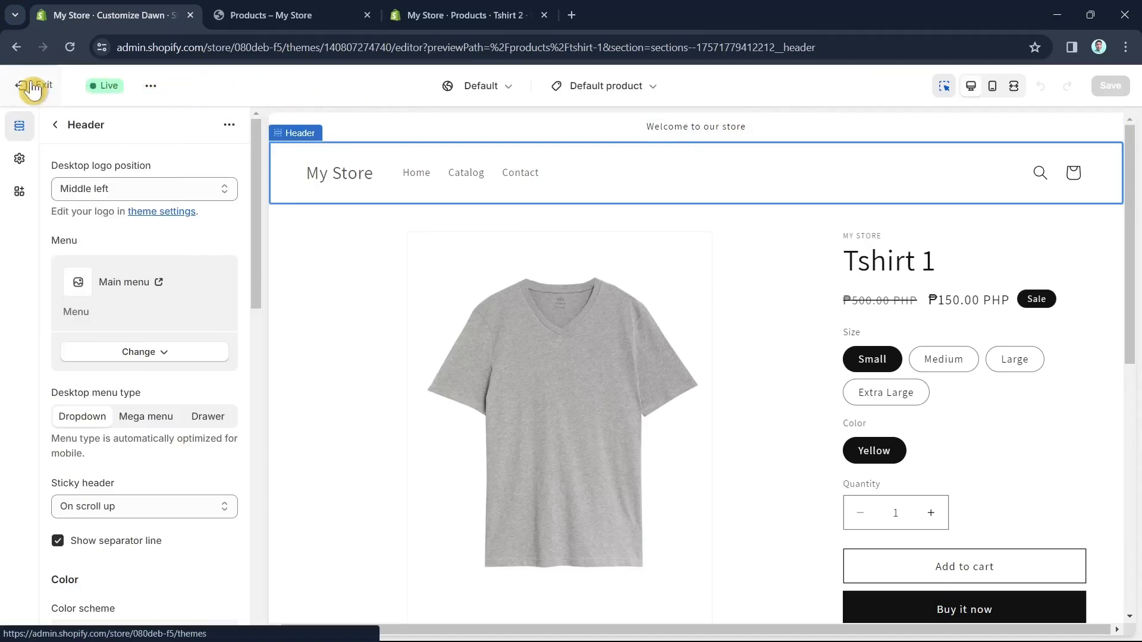